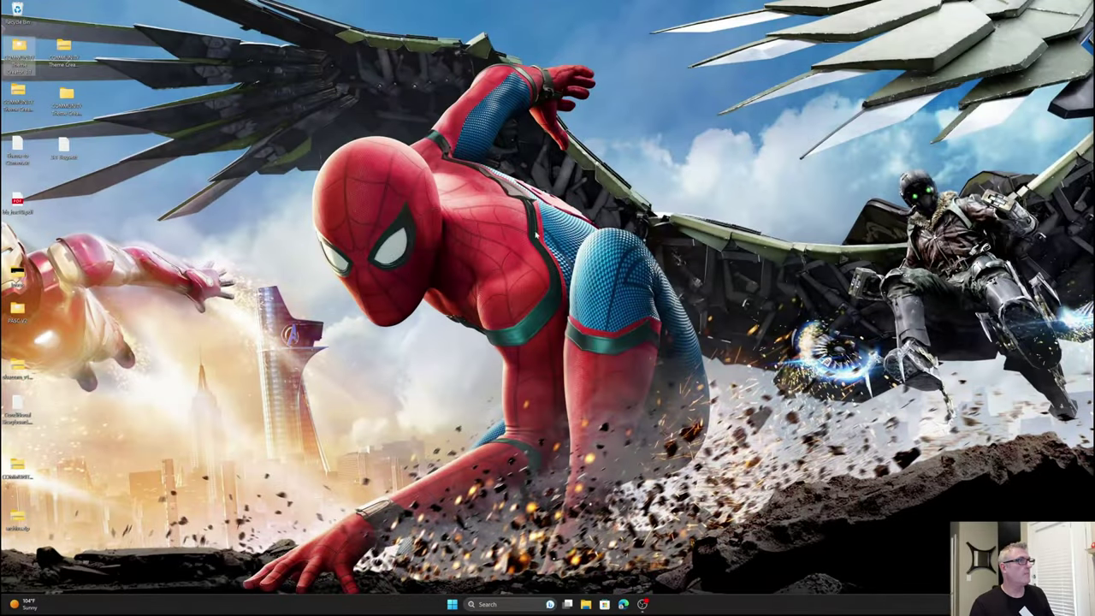
Briefly open the Windows Start menu and dismiss it.
key(super)
click(533, 229)
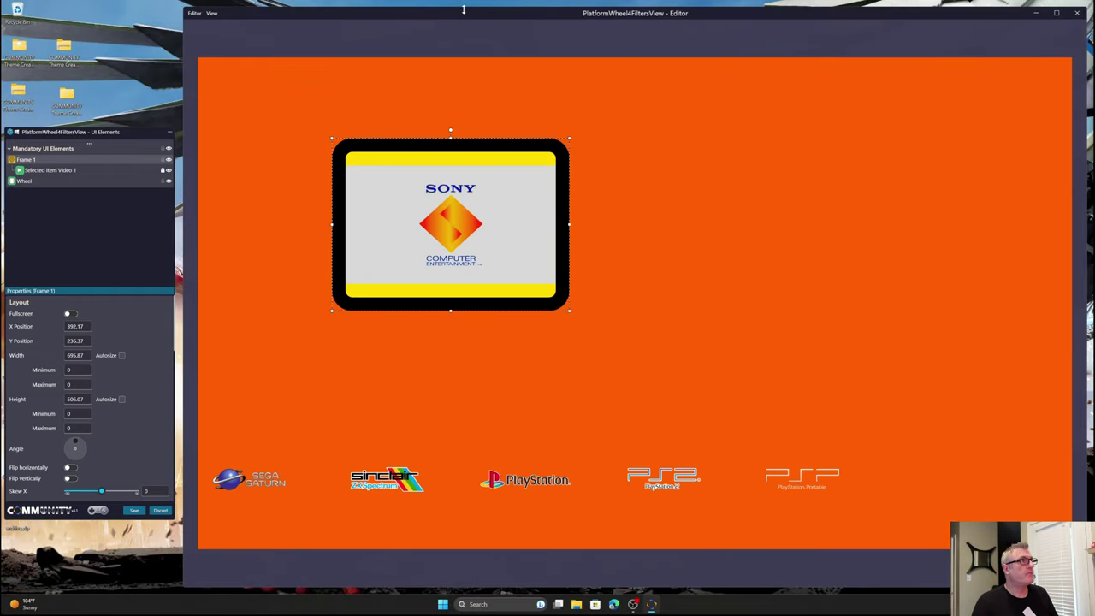
Toggle the editor between maximized and restored a few times, then close it.
double_click(466, 18)
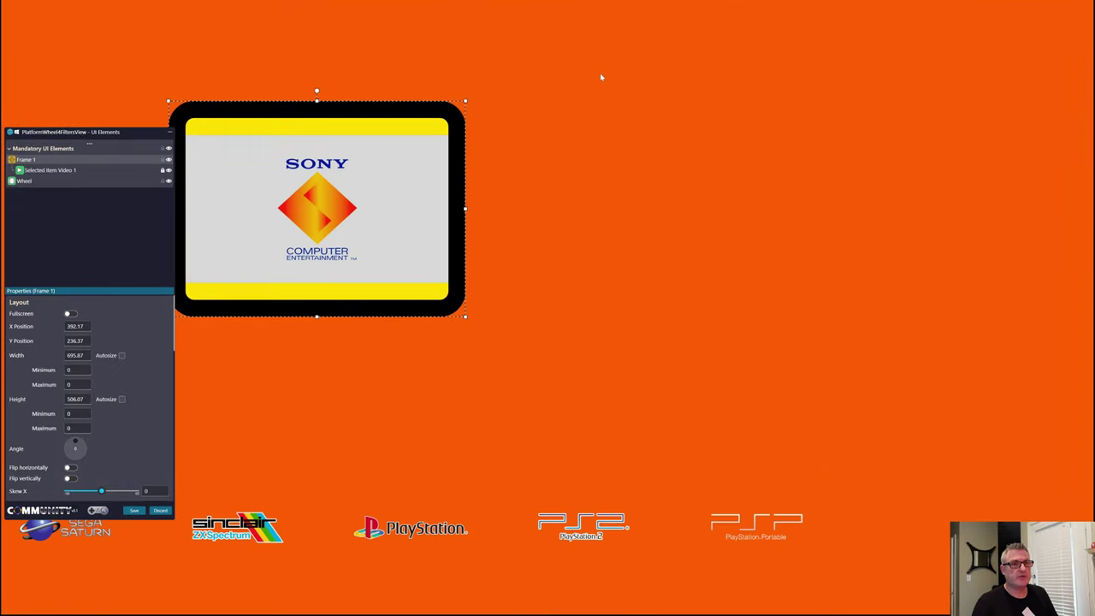
mouse_move(578, 4)
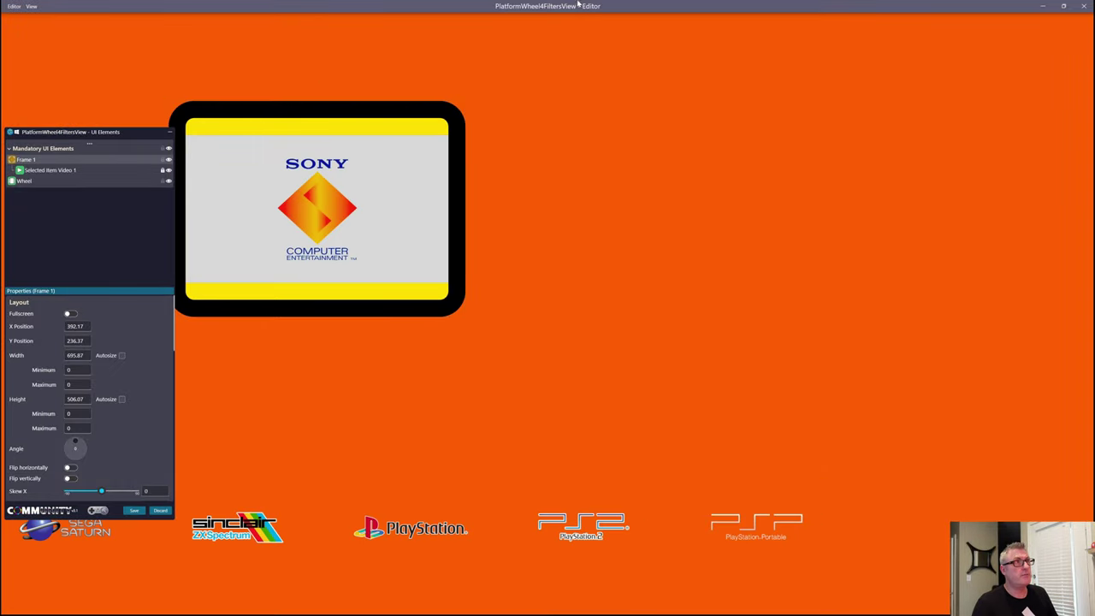
double_click(663, 6)
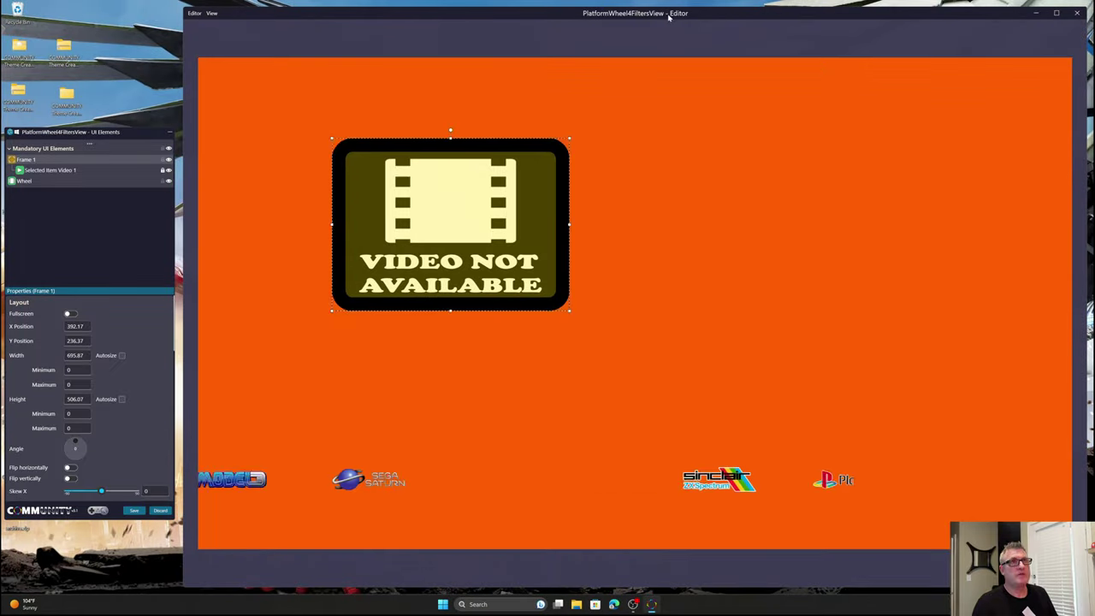
click(1056, 13)
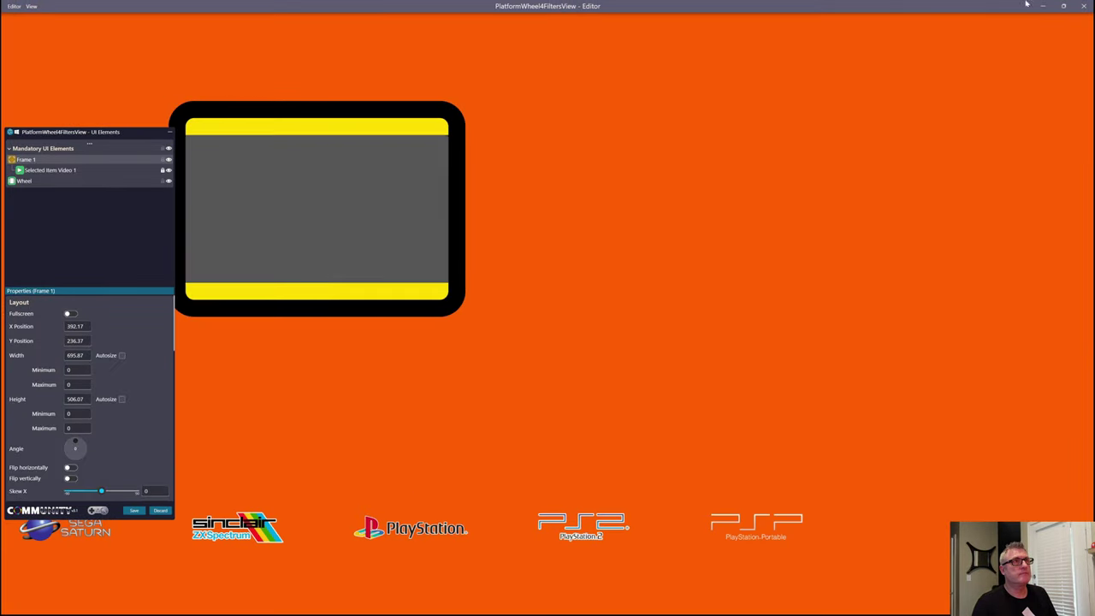
click(1063, 6)
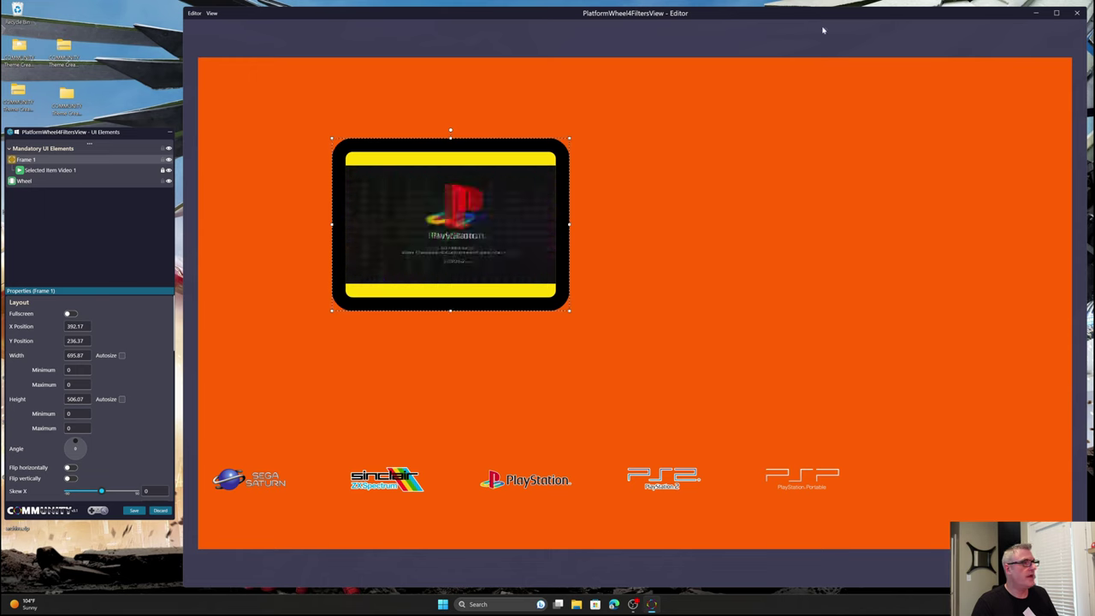
click(1077, 14)
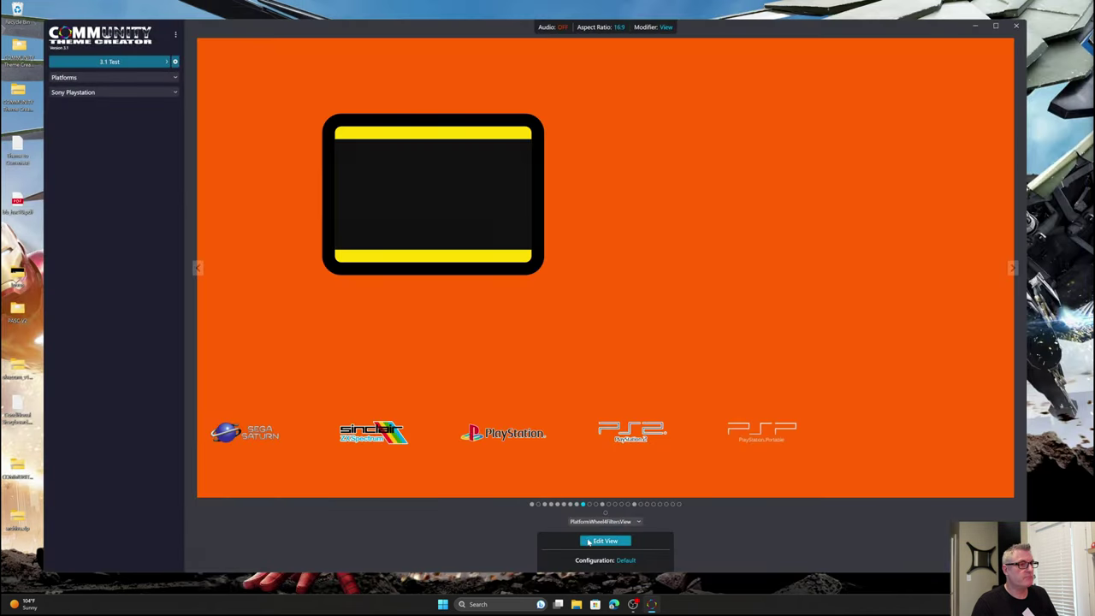
Reopen the view in the editor, reposition its panels, and discard the edits.
click(605, 541)
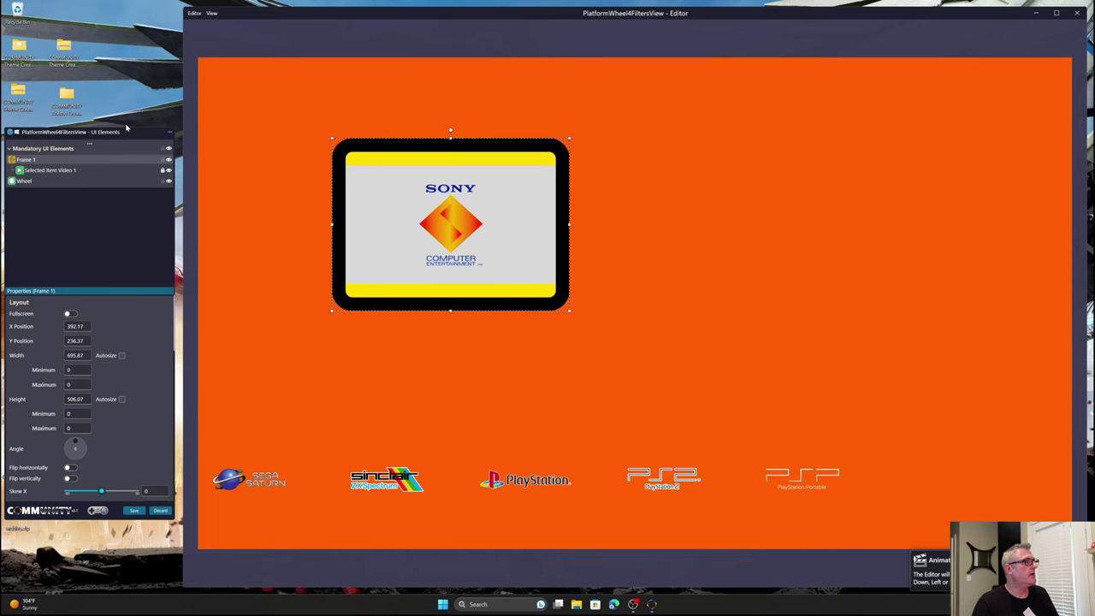
drag(125, 127, 379, 127)
drag(558, 20, 118, 45)
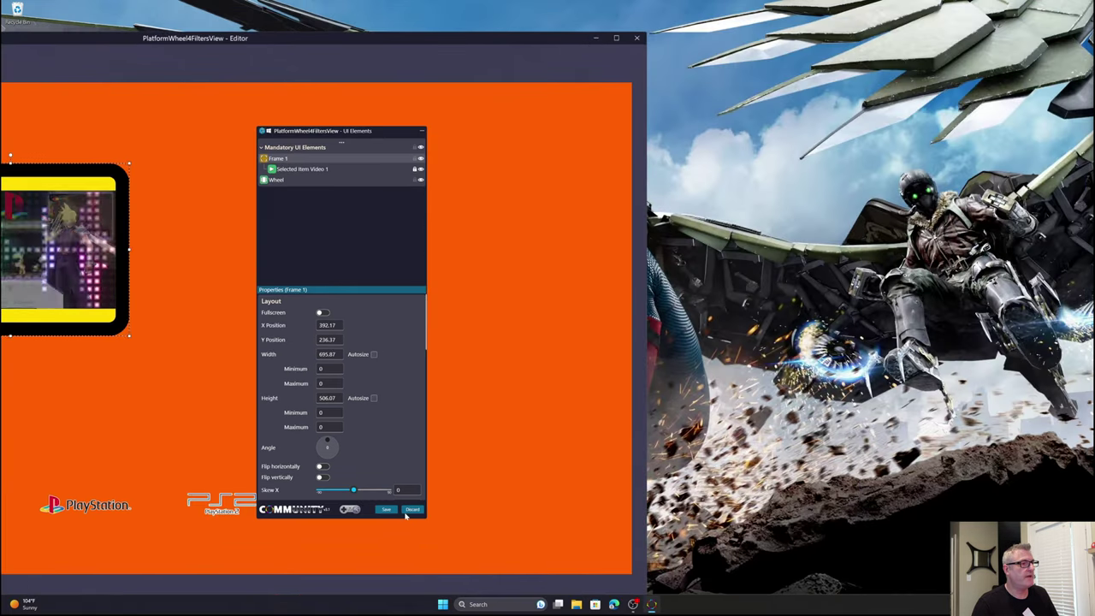
click(409, 510)
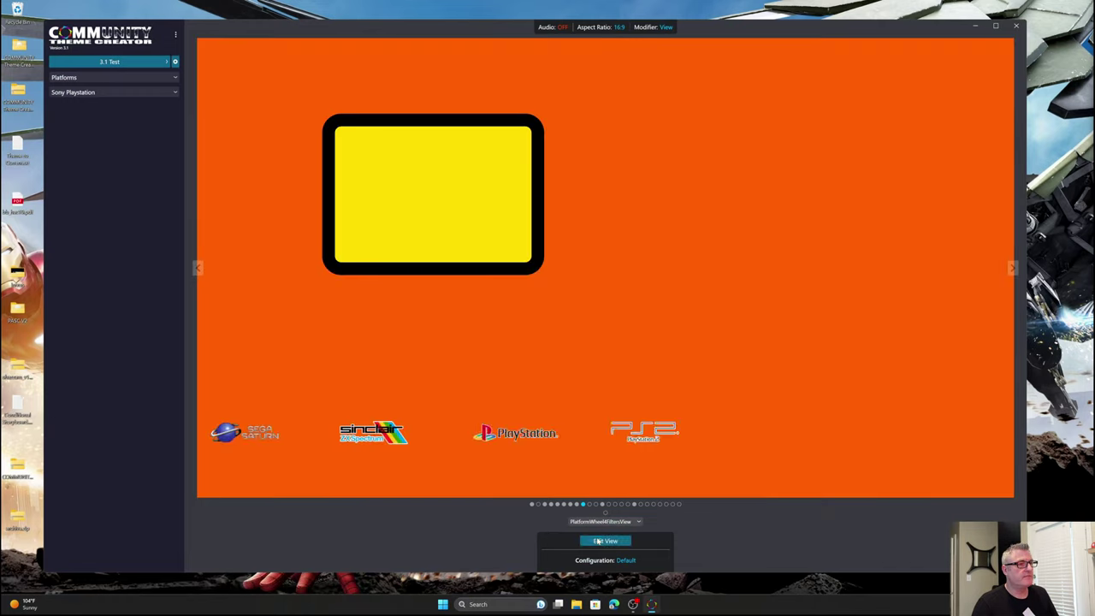
Reopen the editor with the elements panel at the left edge and the editor nudged right.
click(597, 540)
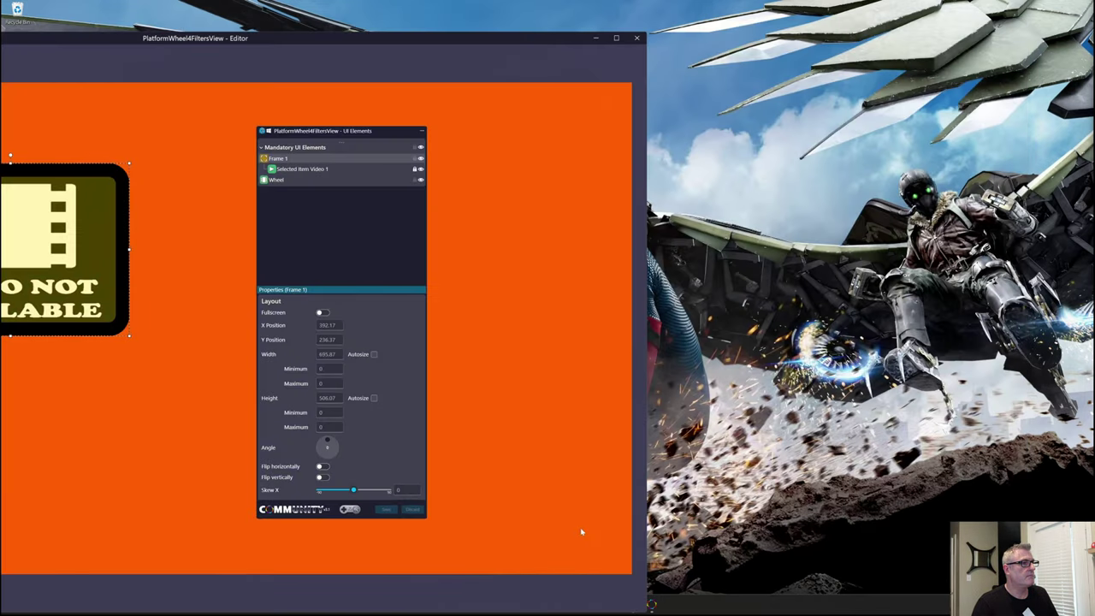
drag(525, 36, 949, 14)
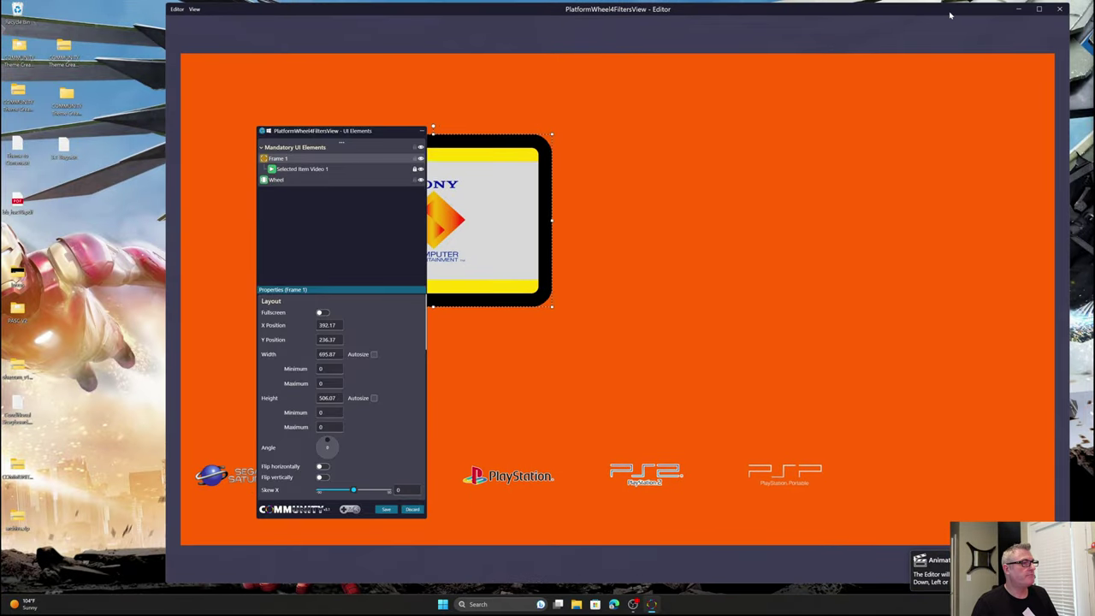
drag(350, 143, 97, 121)
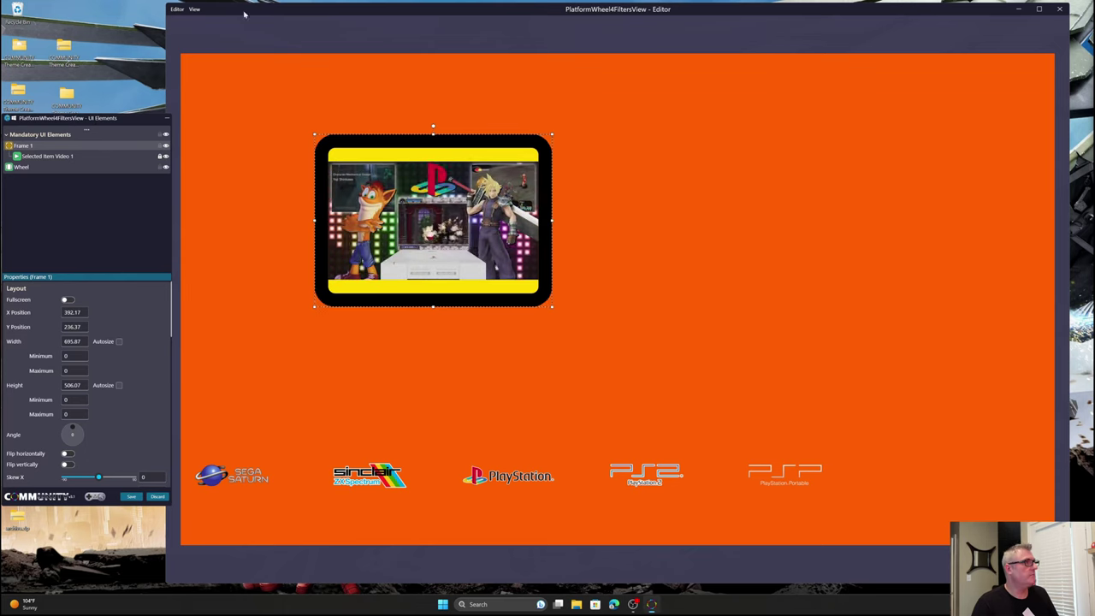
drag(296, 16, 313, 16)
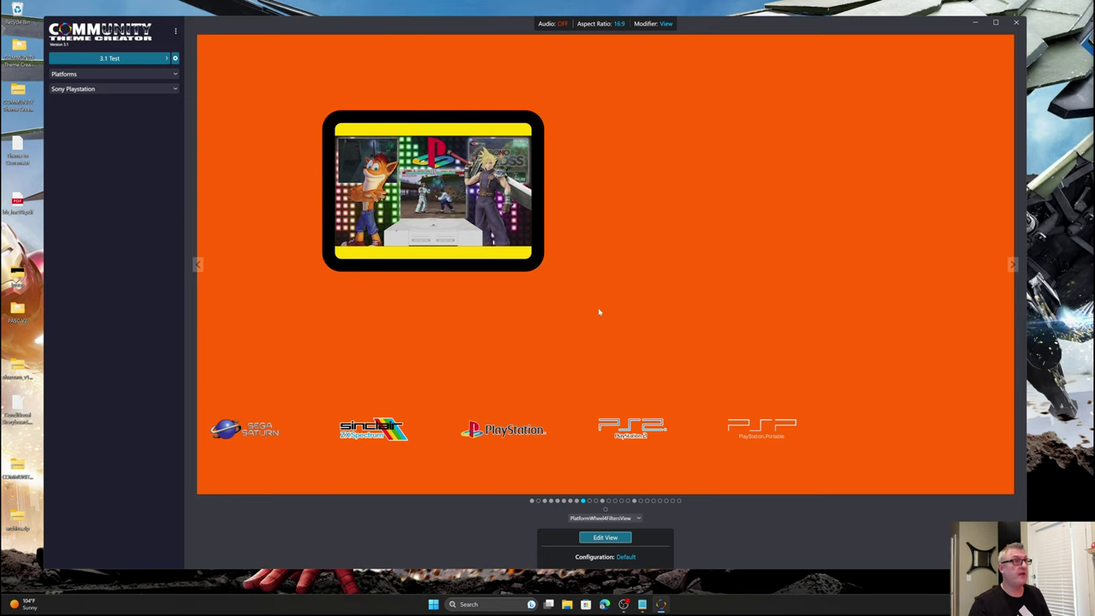
Edit PlatformWheel4FiltersView and drag Frame 1 up from Y 236.37 to 195.54.
click(600, 539)
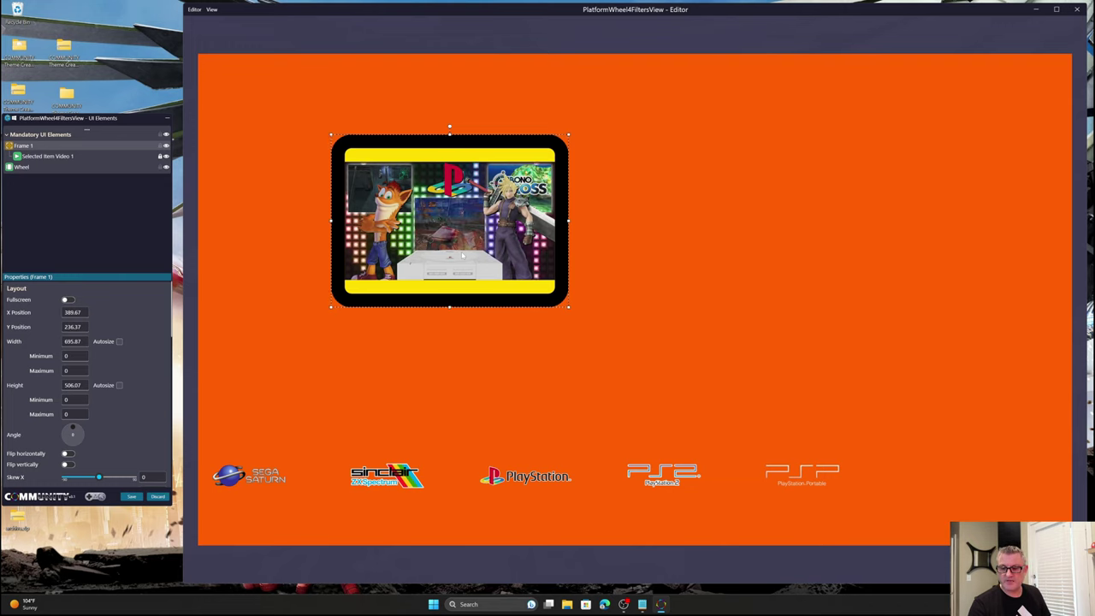
drag(462, 255, 355, 278)
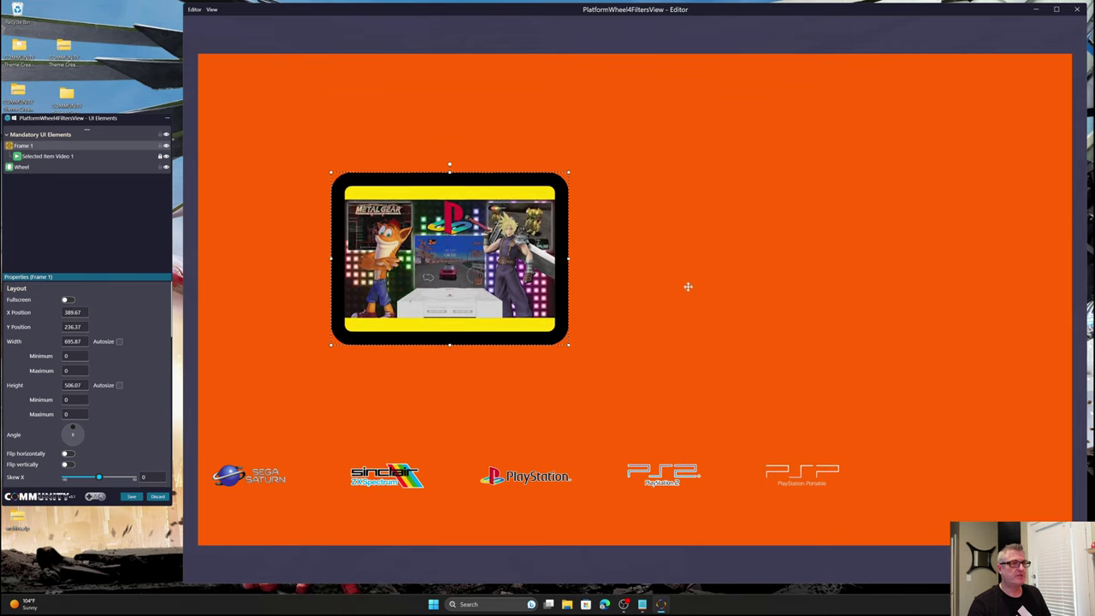
drag(522, 278, 515, 238)
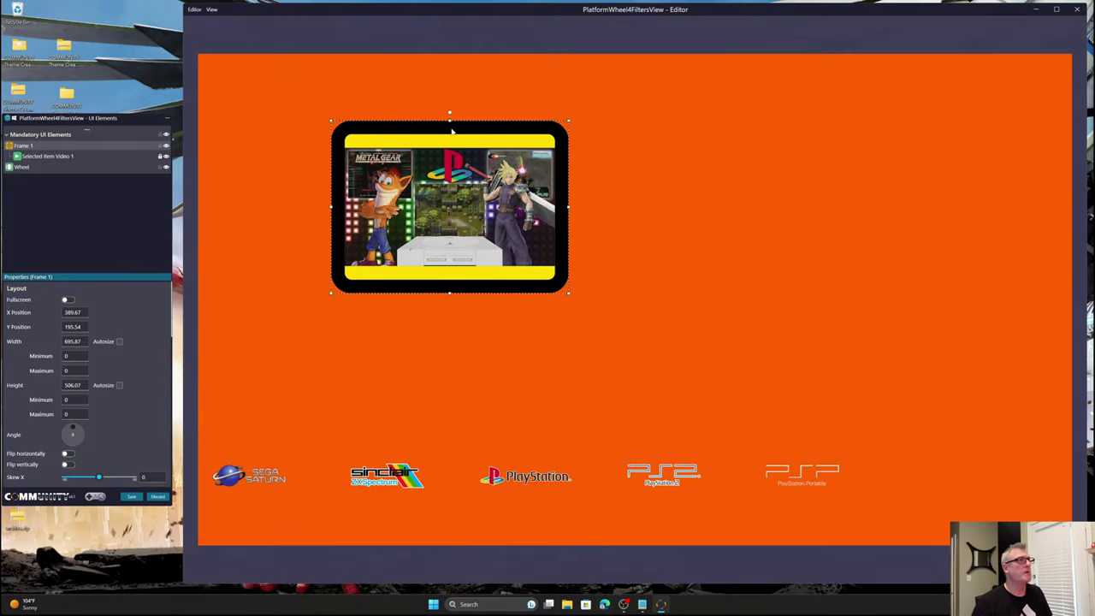
click(195, 10)
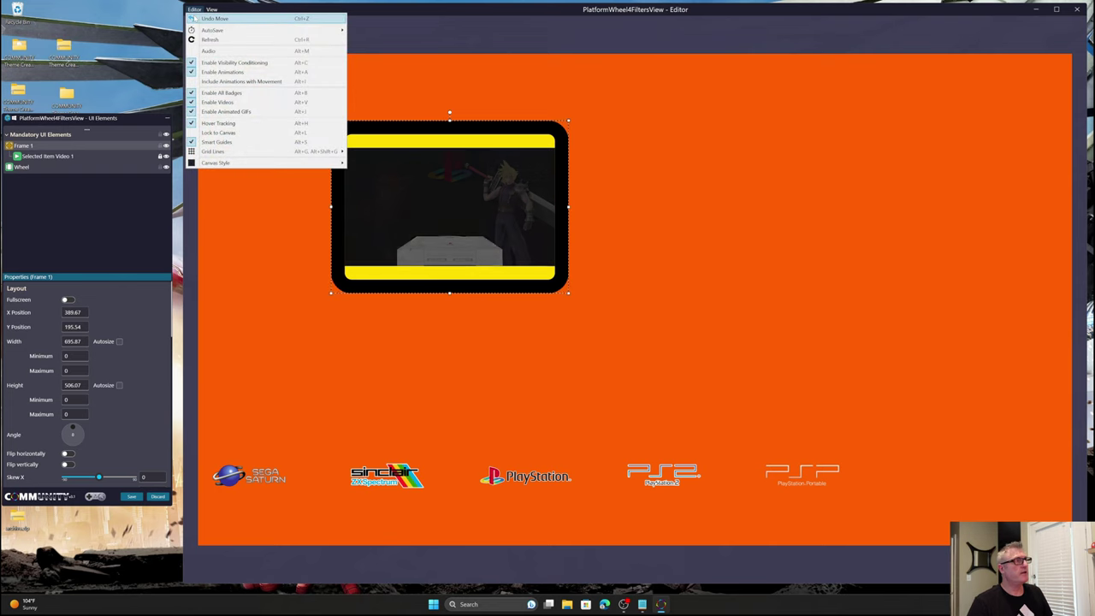
Review the Editor AutoSave interval choices, then dismiss the menu and deselect the frame.
mouse_move(214, 30)
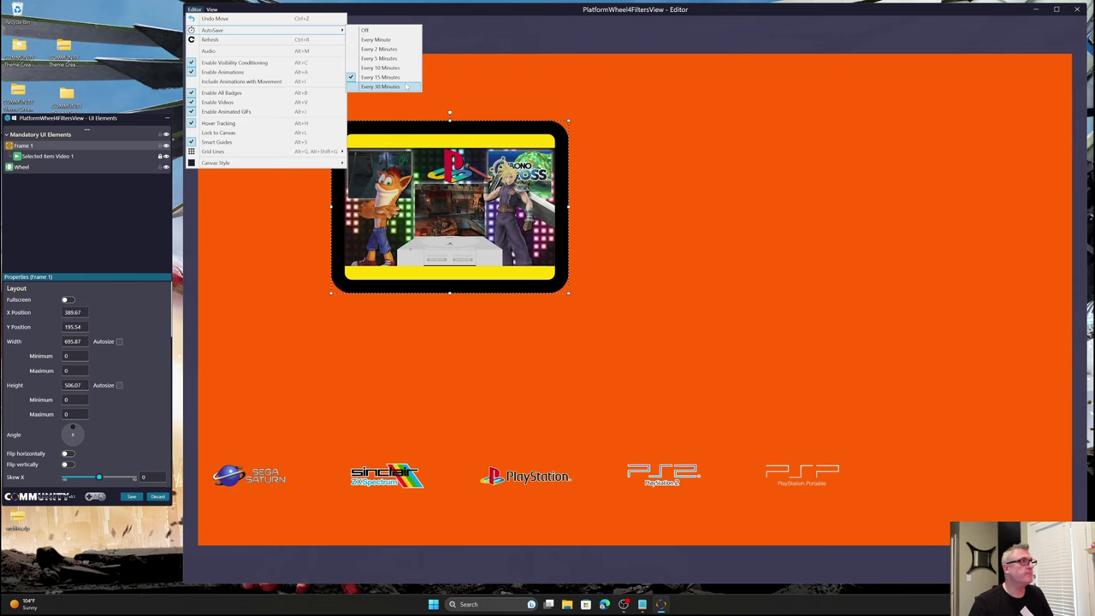
click(290, 261)
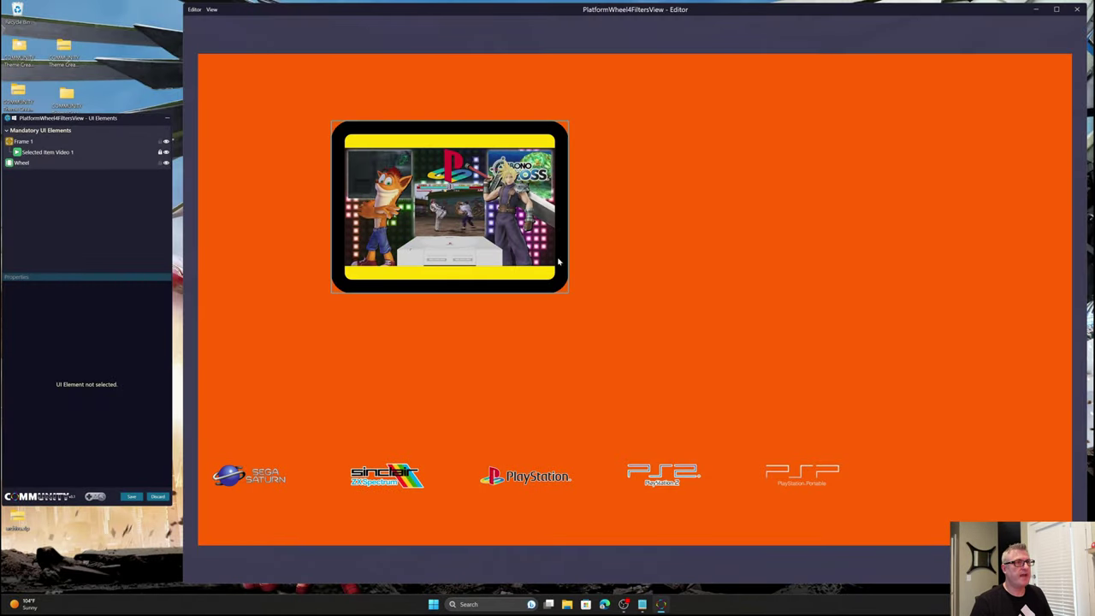
Decline saving the frame edits, page to HorizontalWheel3GamesView, and open it in the editor.
click(157, 496)
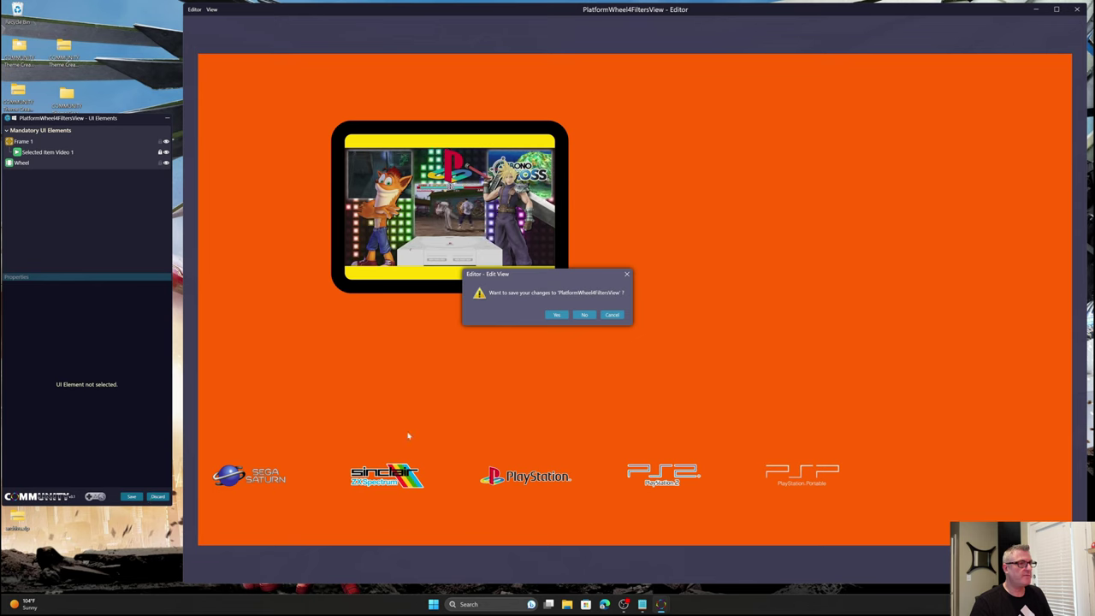
click(584, 315)
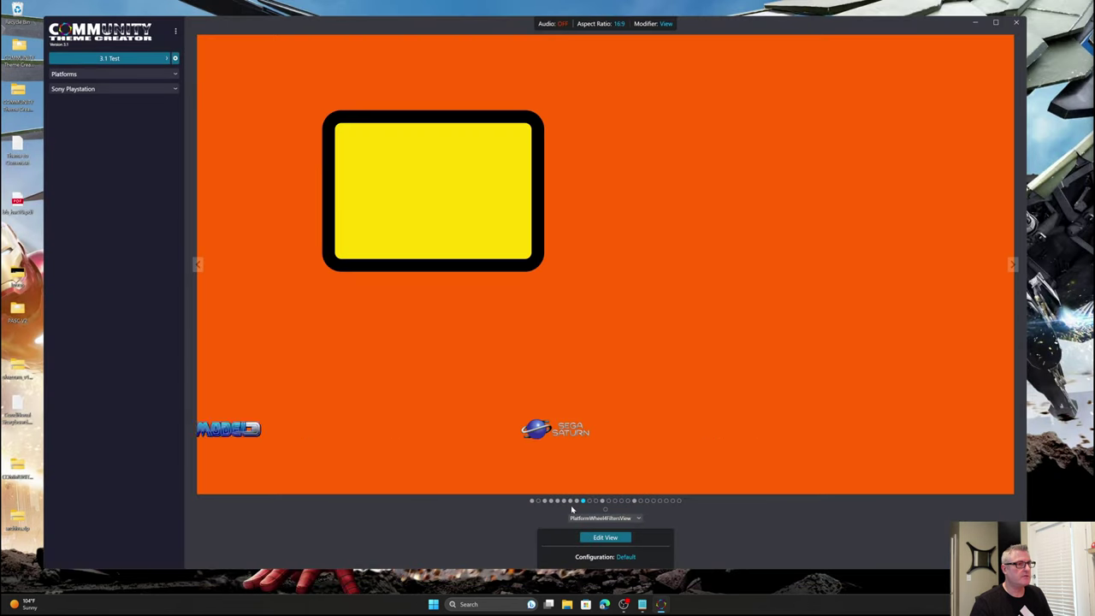
click(570, 500)
click(558, 500)
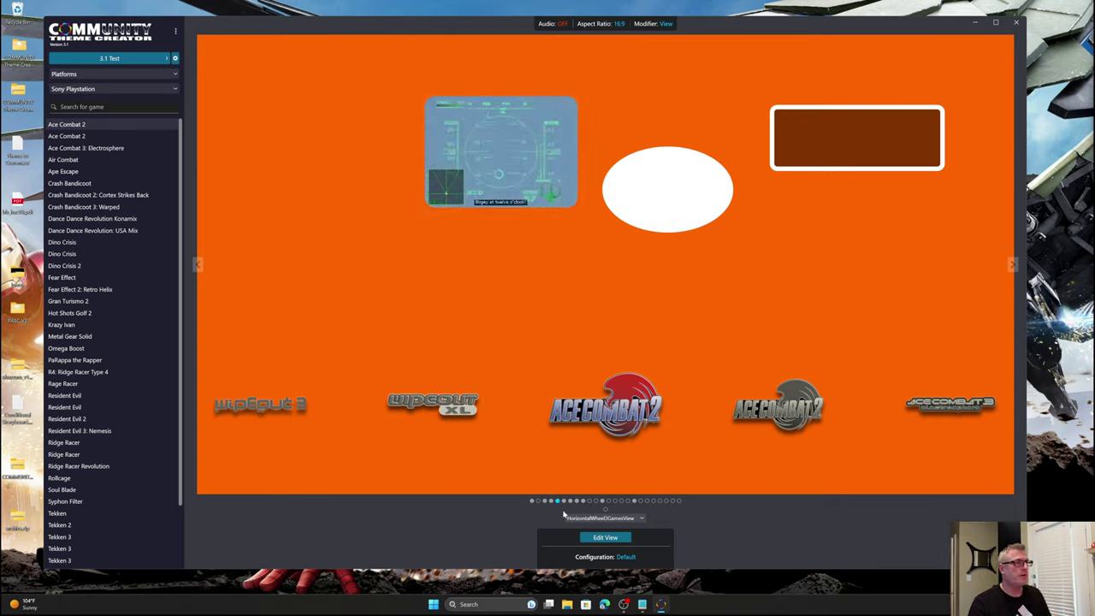
click(605, 539)
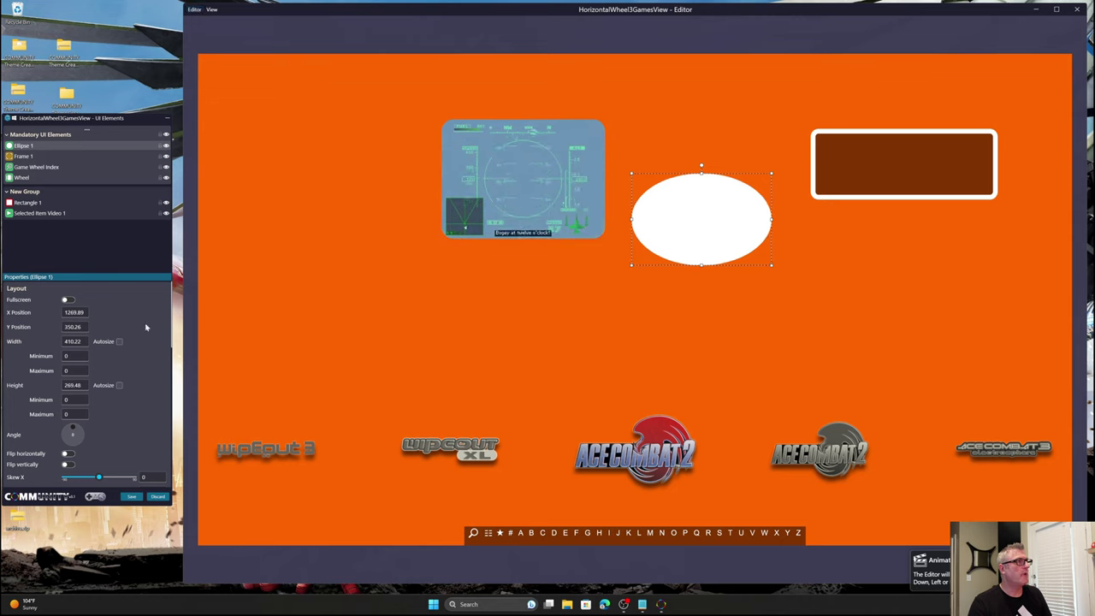
Discard the HorizontalWheel3GamesView edits to close the editor.
mouse_move(96, 499)
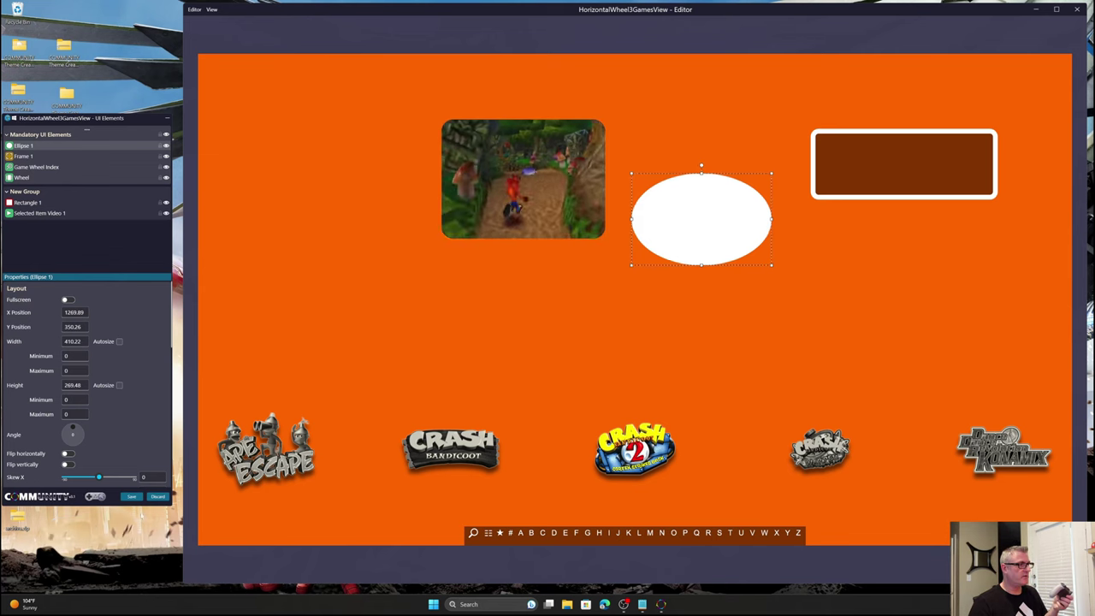
click(157, 496)
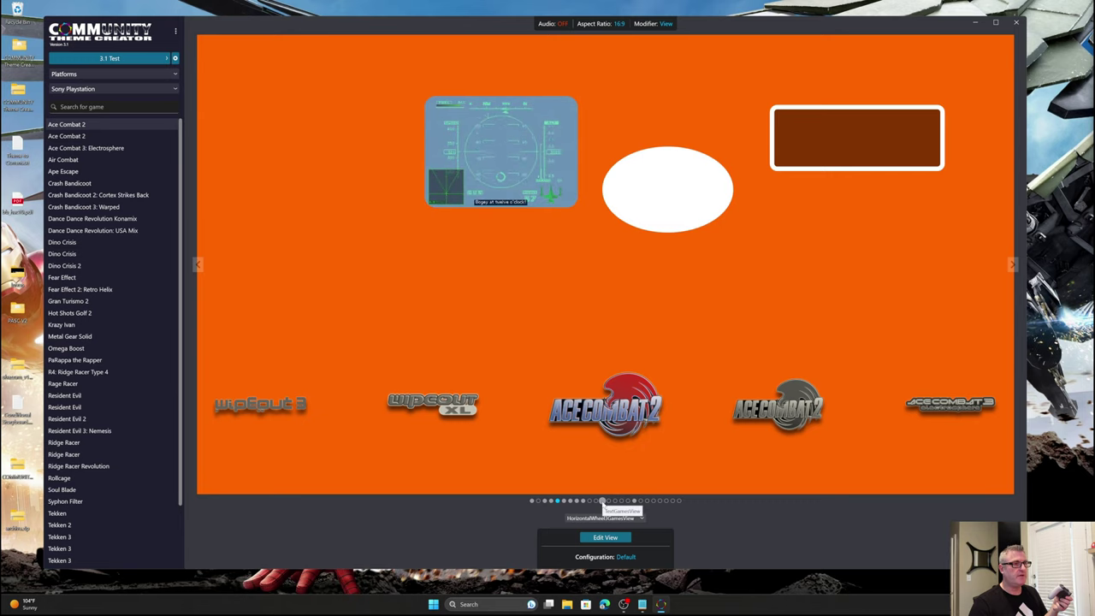
Page past the flipped-elements test view and PlatformWheel4FiltersView, then load CTC Mega Theme from Theme Manager.
click(603, 501)
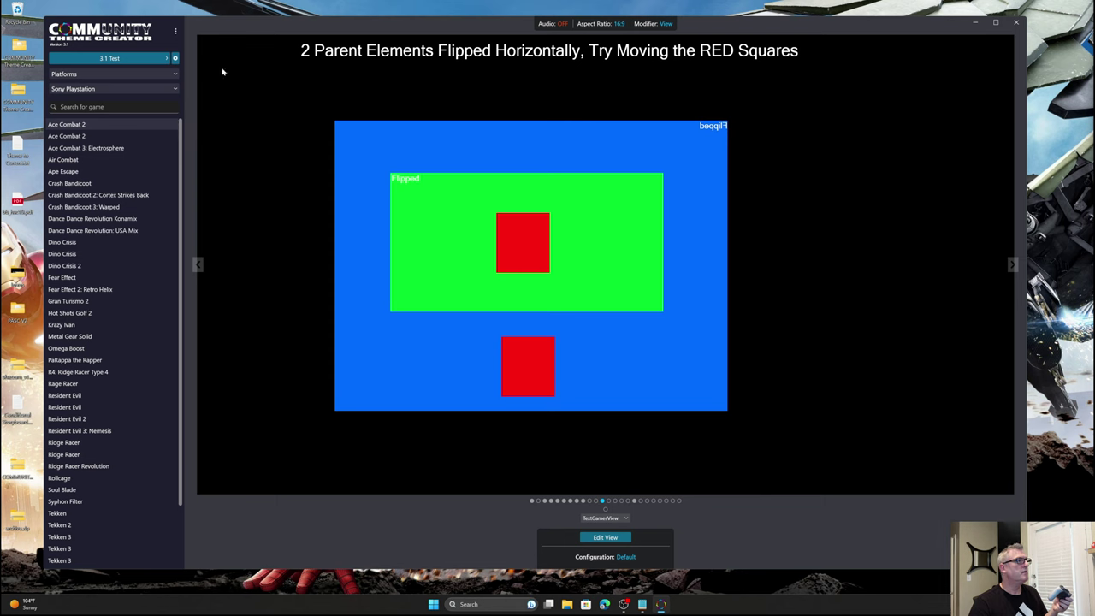
click(582, 501)
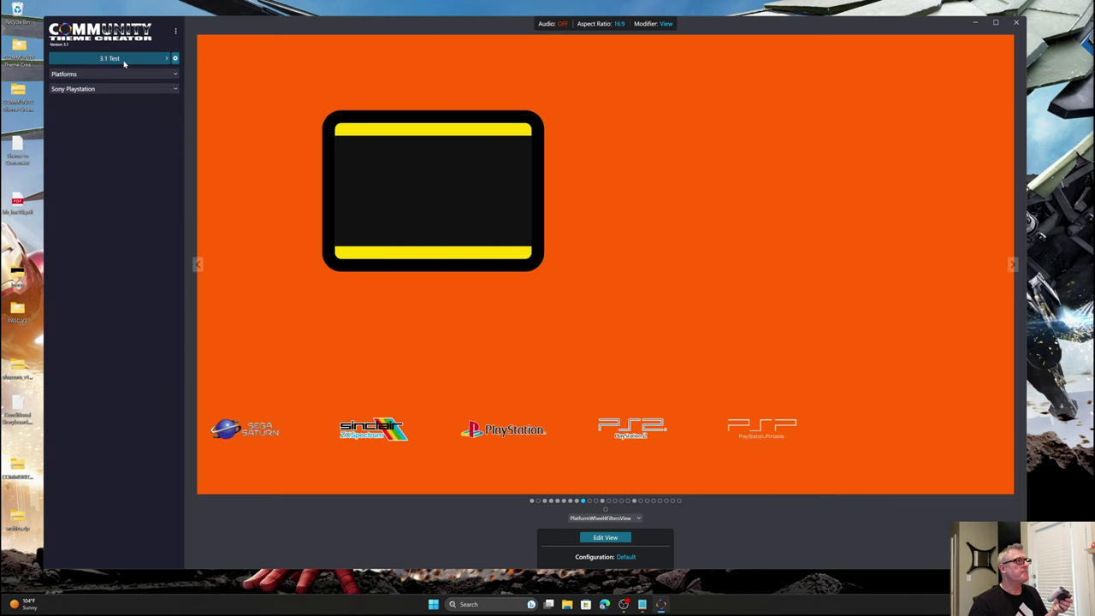
click(123, 61)
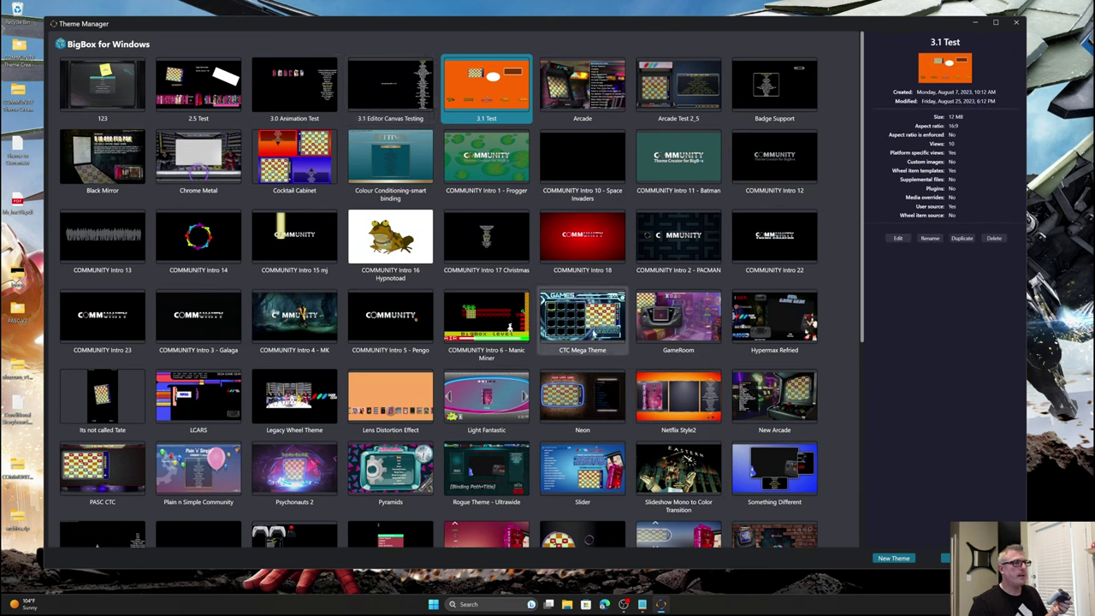
double_click(593, 334)
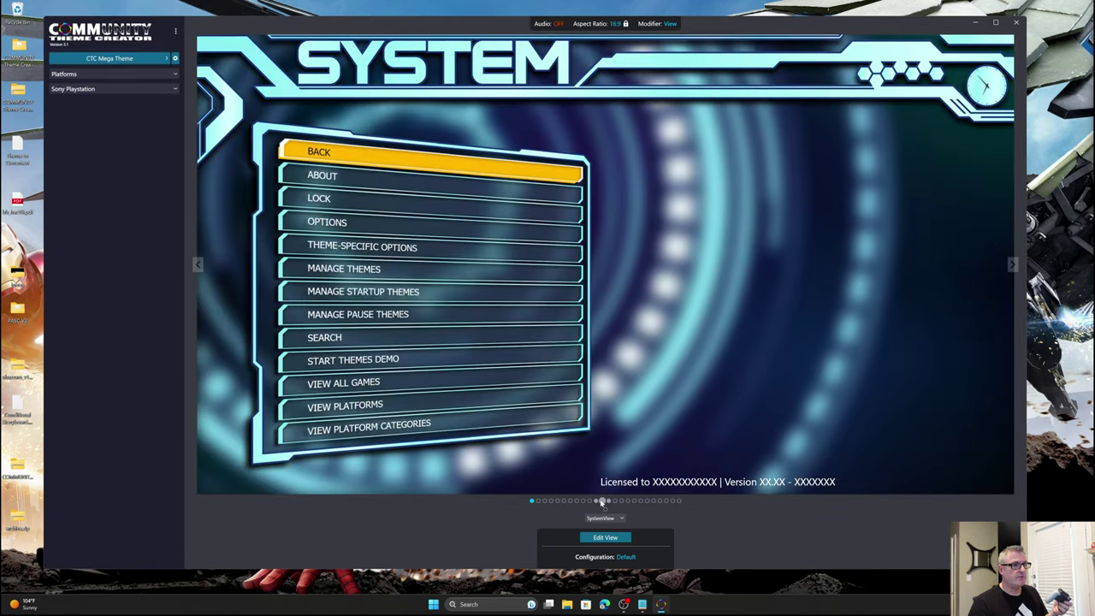
click(603, 501)
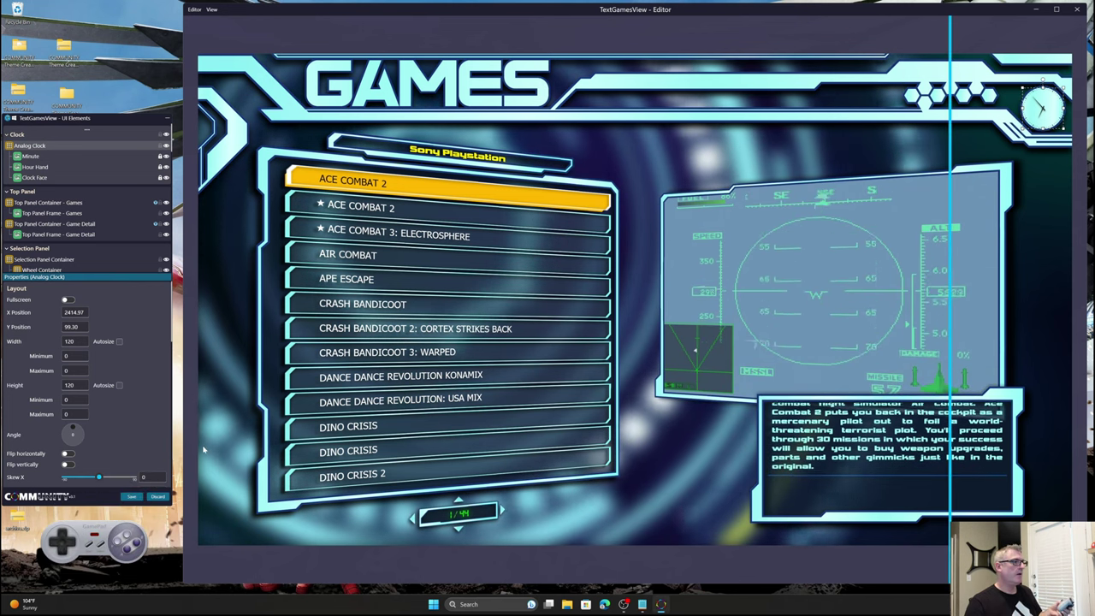
Browse the games list to Crash Bandicoot and step through its details menu options.
key(Down)
key(Down)
key(Down)
key(Down)
key(Down)
key(Down)
key(Down)
key(Down)
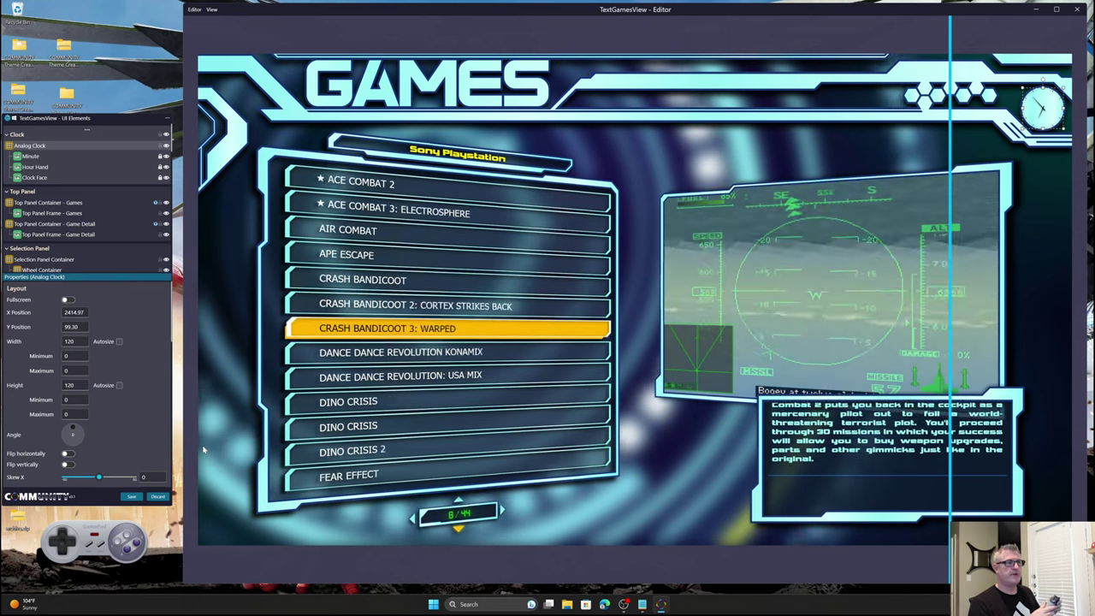
key(Down)
key(Up)
key(Up)
key(Up)
key(Up)
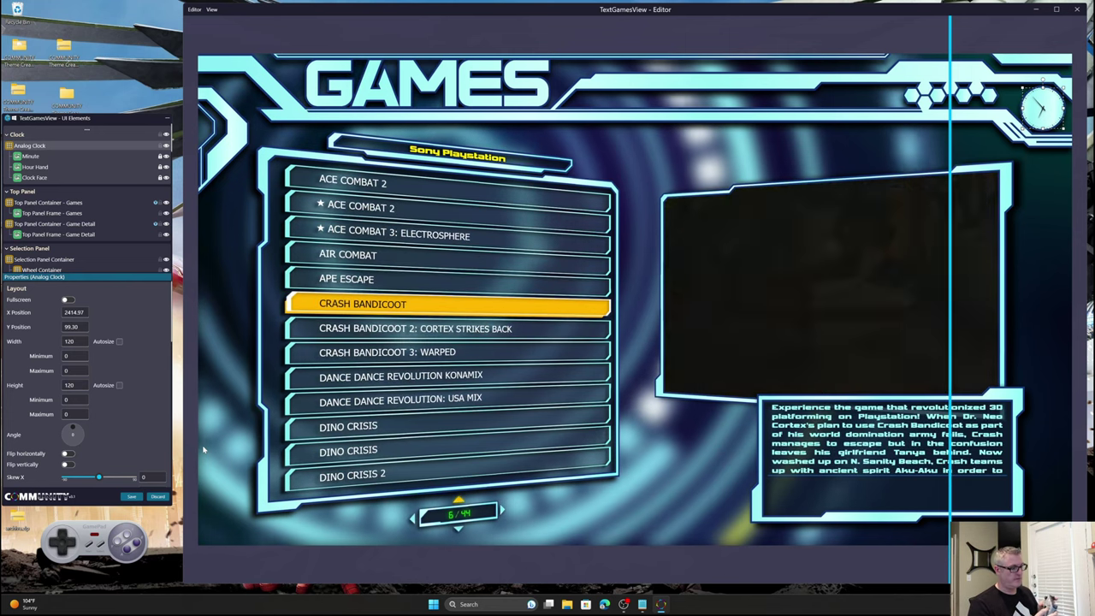
key(Return)
key(Down)
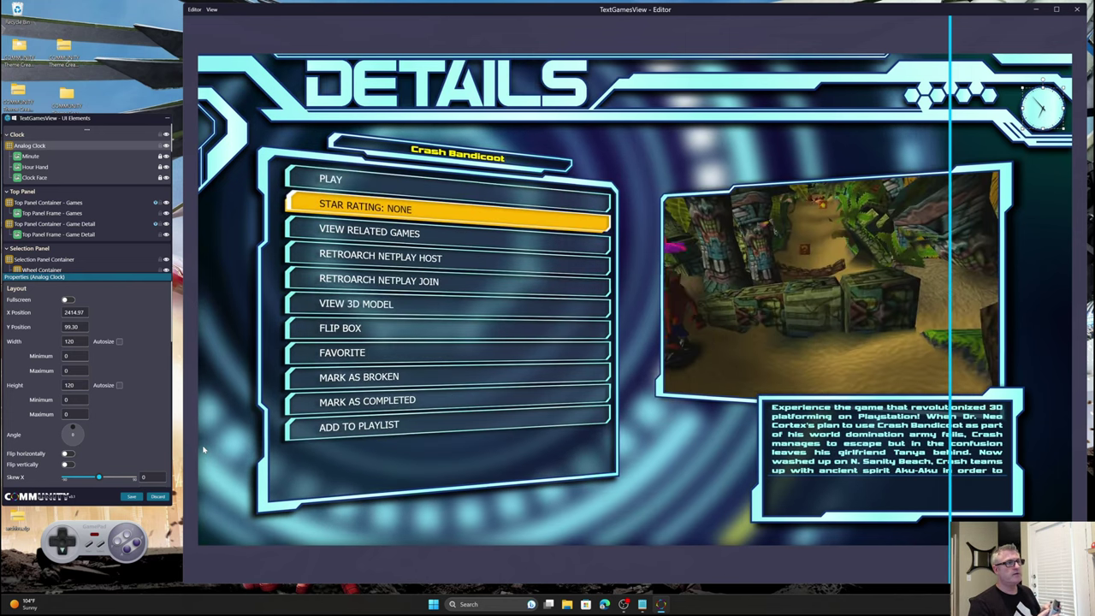
key(Down)
key(Down)
key(Down)
key(Down)
key(Down)
key(Up)
key(Up)
key(Up)
key(Up)
key(Up)
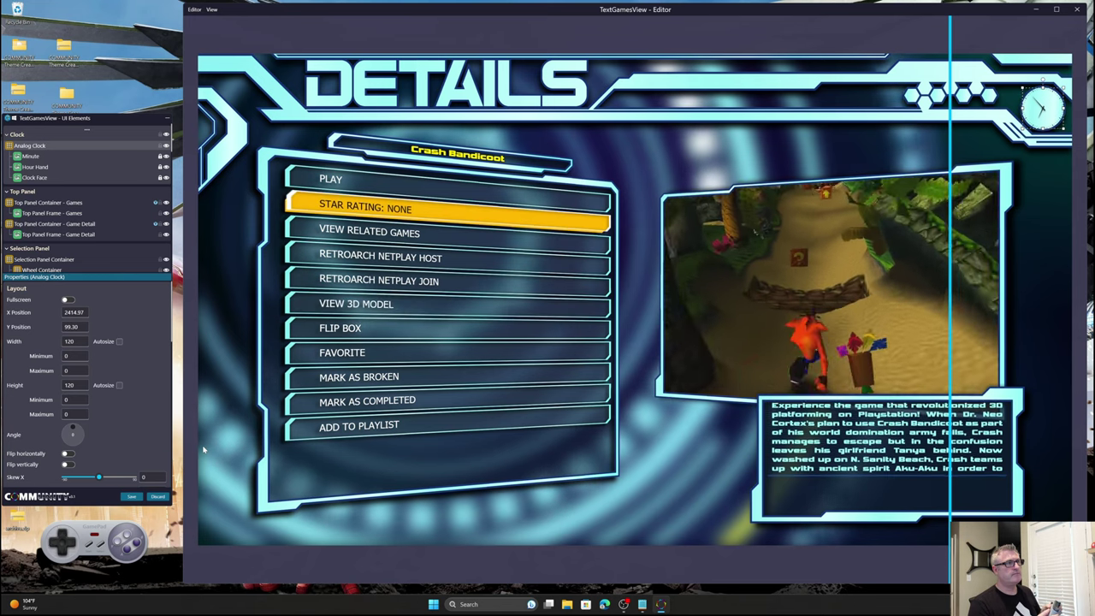
key(Escape)
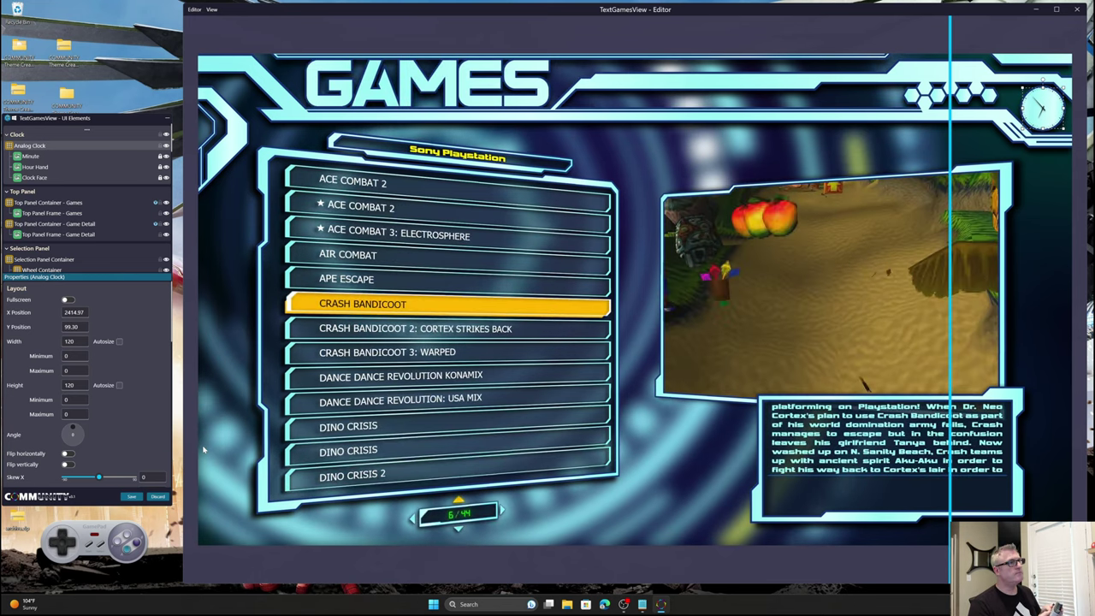
Reopen and close the Crash Bandicoot details repeatedly, then preview the Wheel Item Template.
key(Return)
key(Escape)
key(Return)
key(Escape)
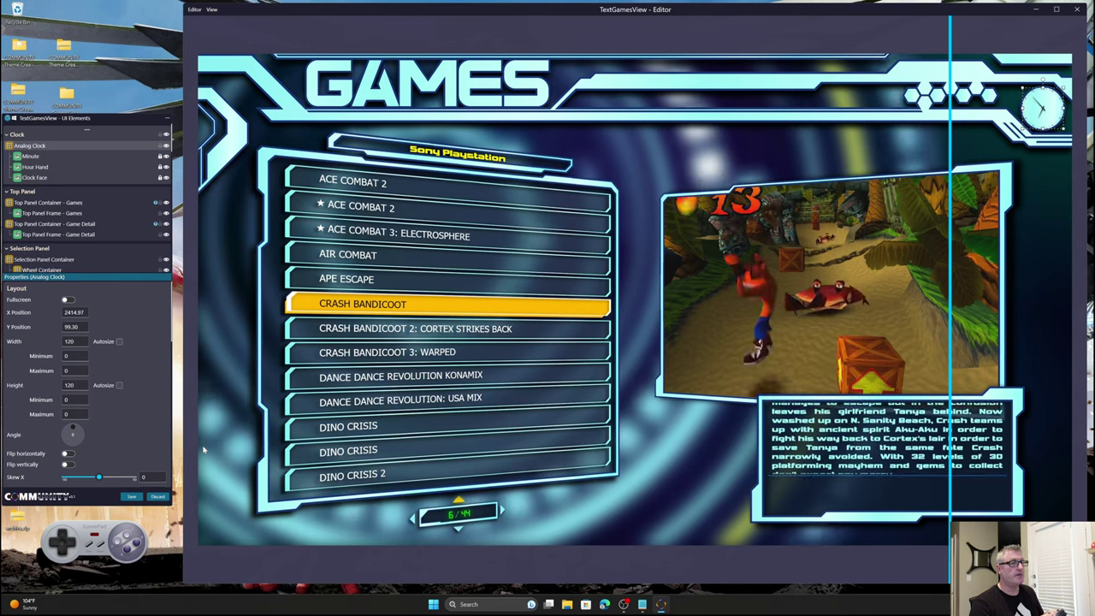
key(Return)
key(Escape)
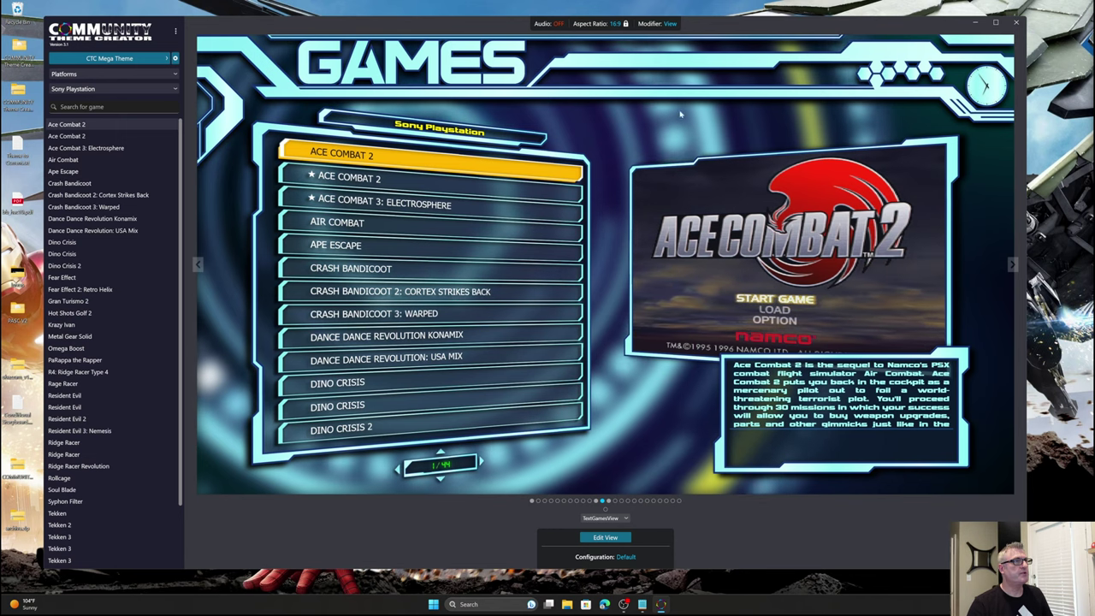
mouse_move(651, 26)
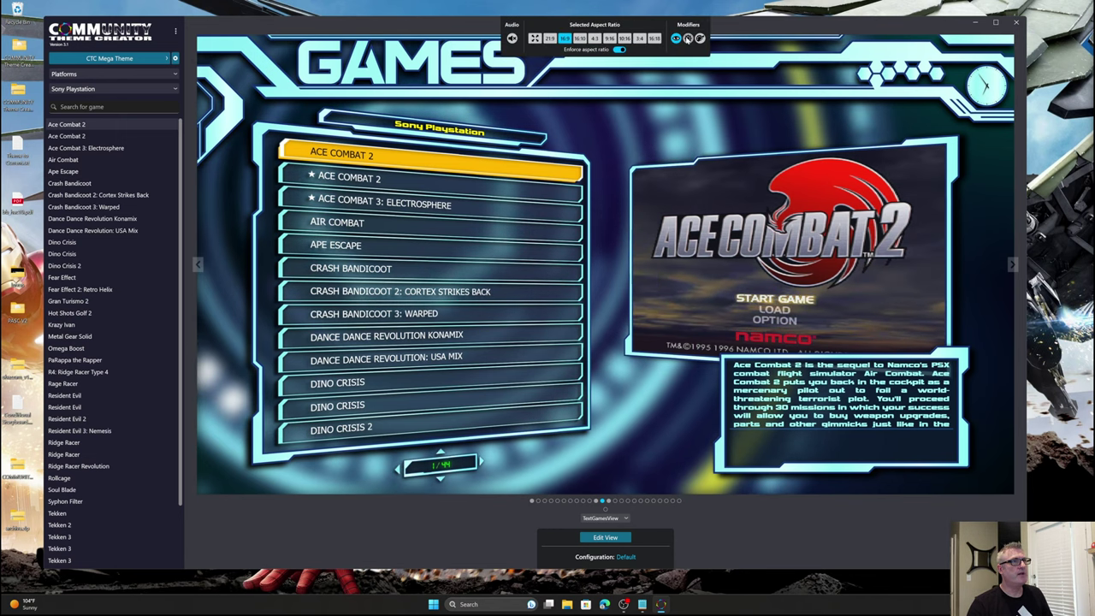
click(688, 38)
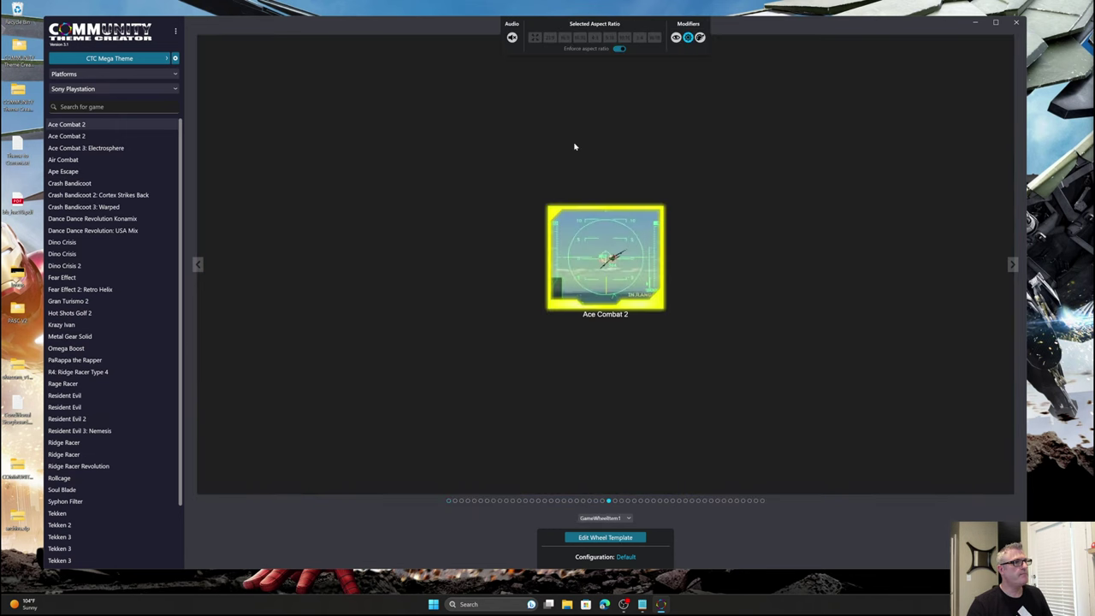
Open GameWheelItem1 in the editor via Edit Wheel Template.
click(612, 541)
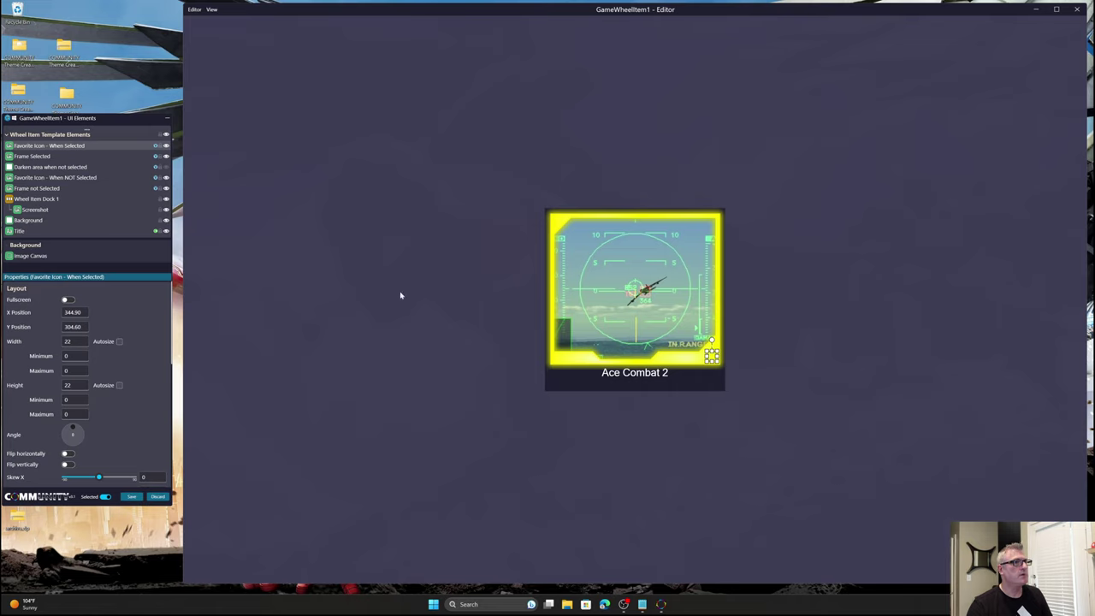
click(195, 9)
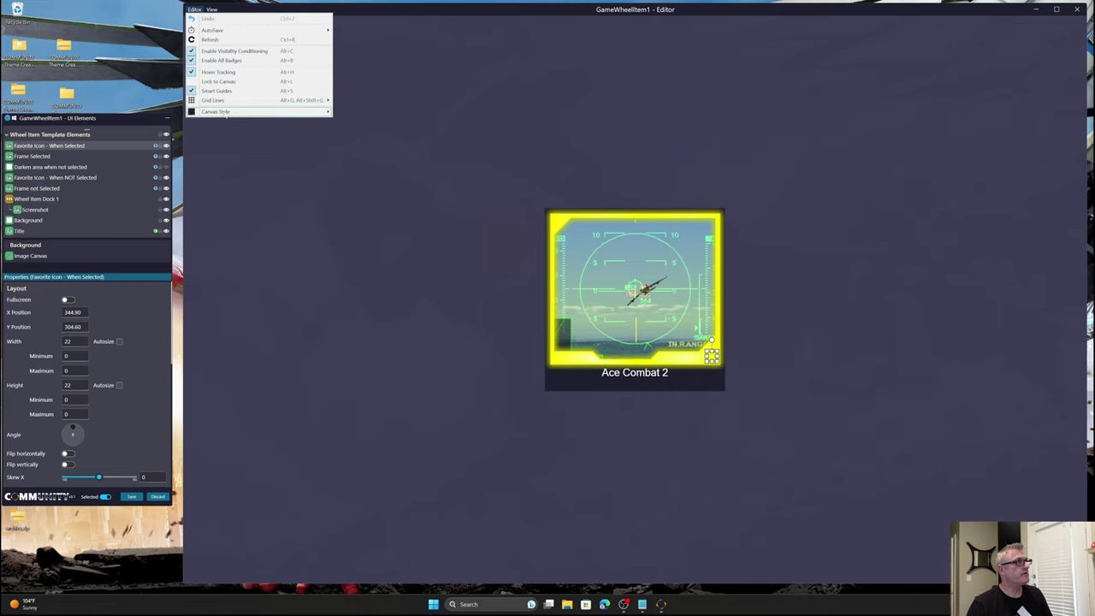
mouse_move(226, 113)
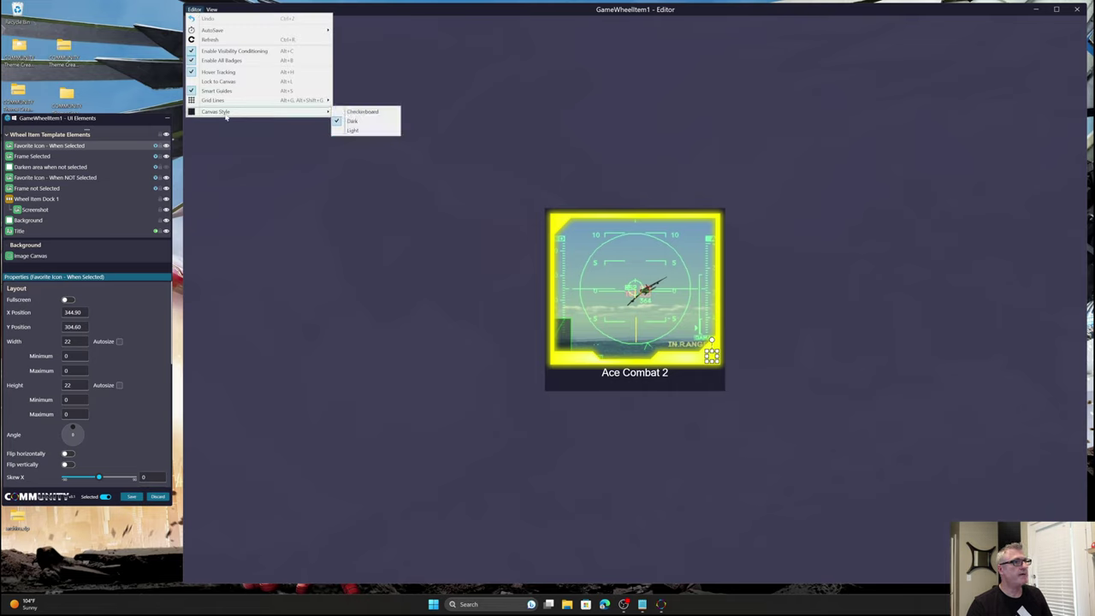
click(361, 131)
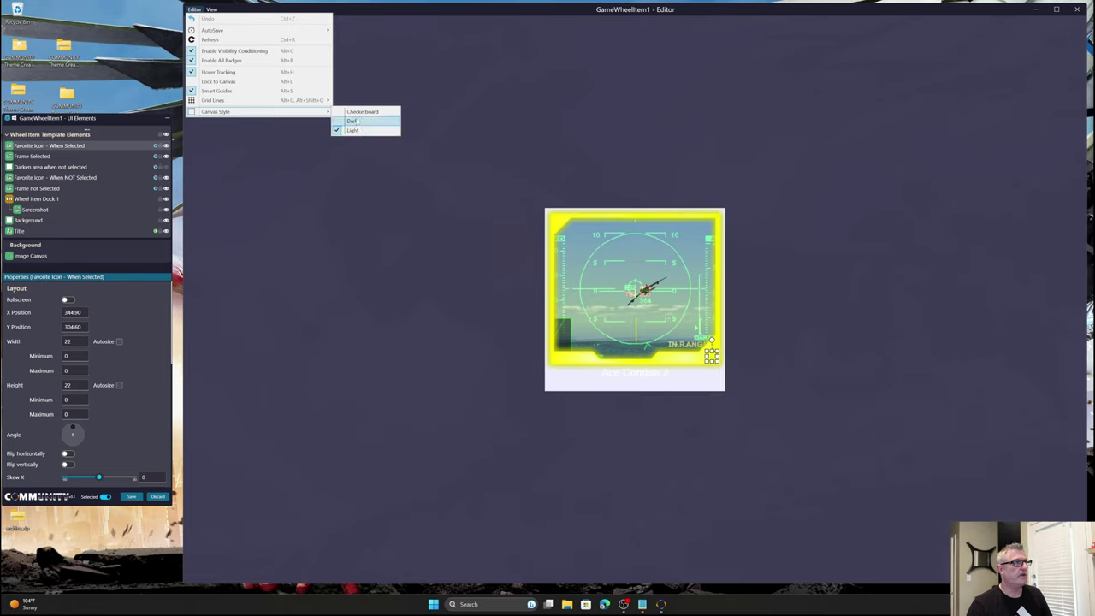
click(360, 112)
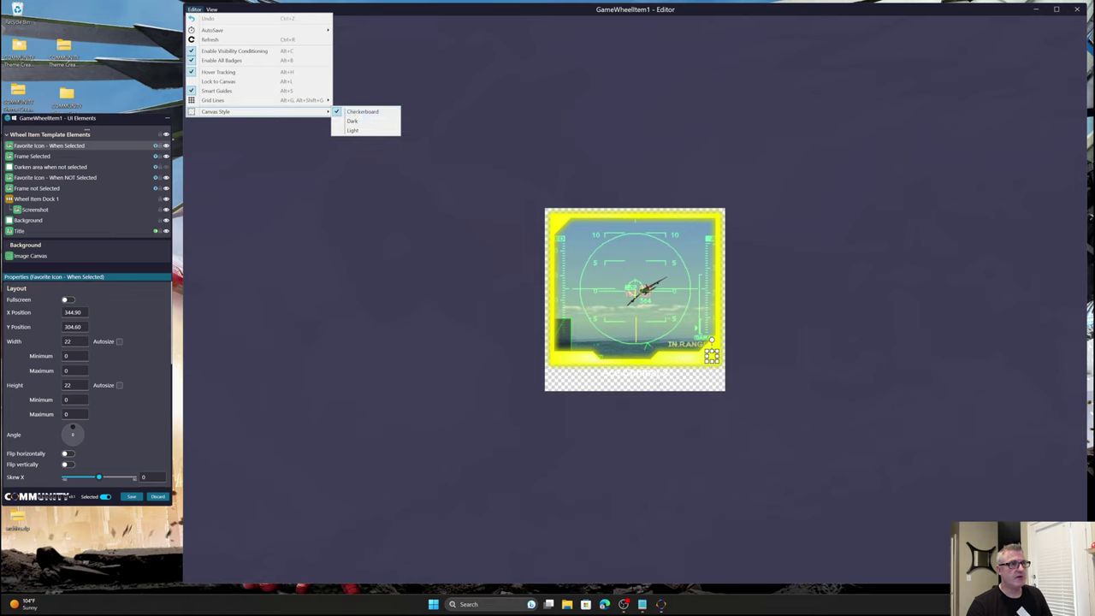
click(359, 121)
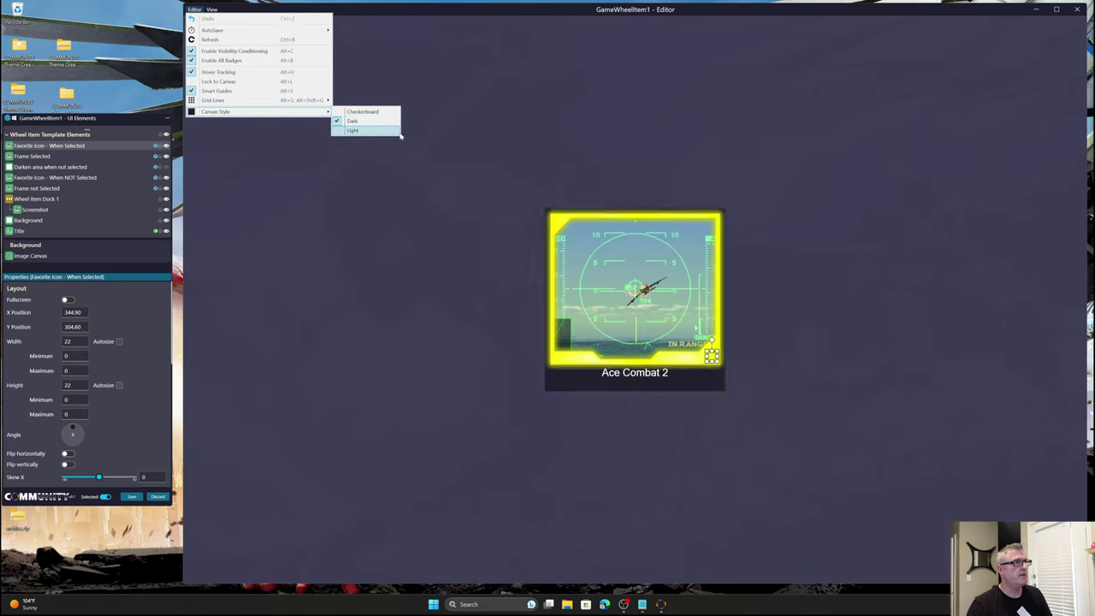
click(360, 111)
click(354, 121)
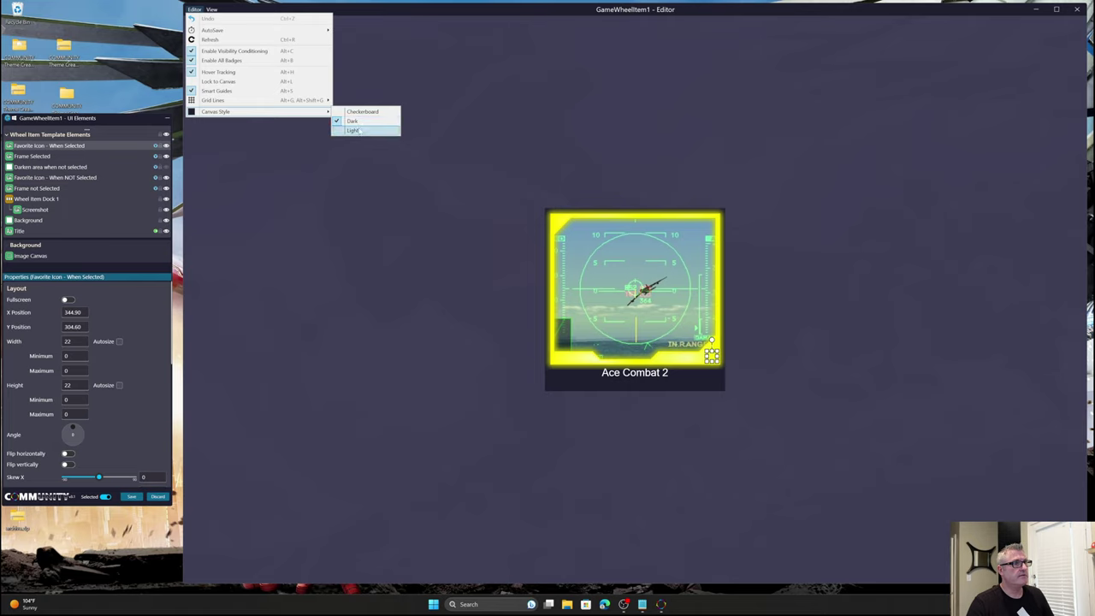
click(360, 130)
click(353, 120)
click(358, 111)
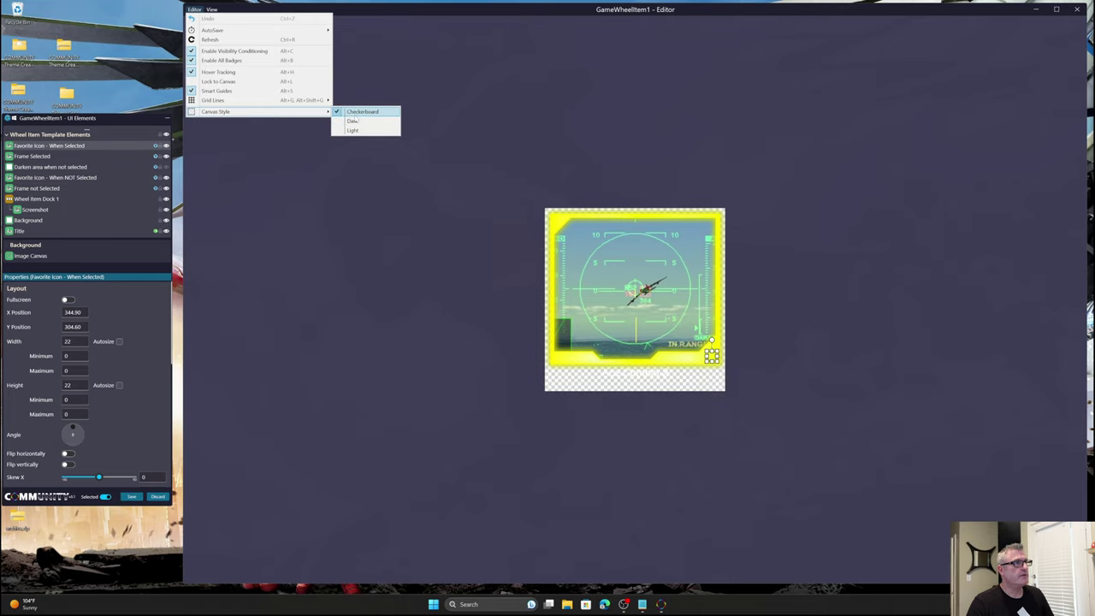
click(353, 121)
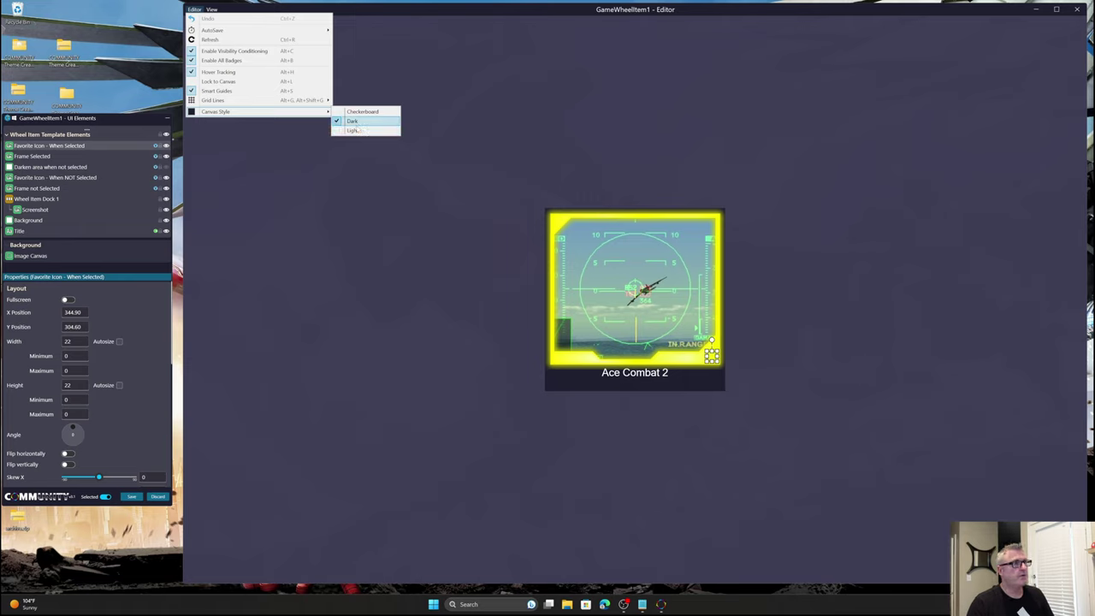
click(368, 237)
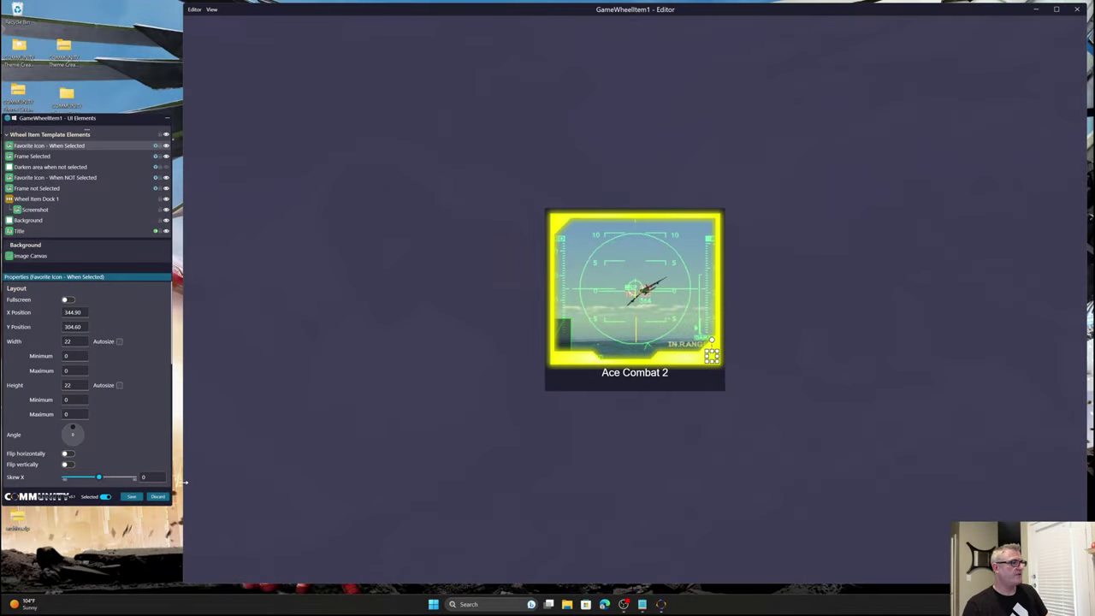
Close the wheel item editor, switch the modifier to View, and select Resident Evil in the sidebar.
click(158, 497)
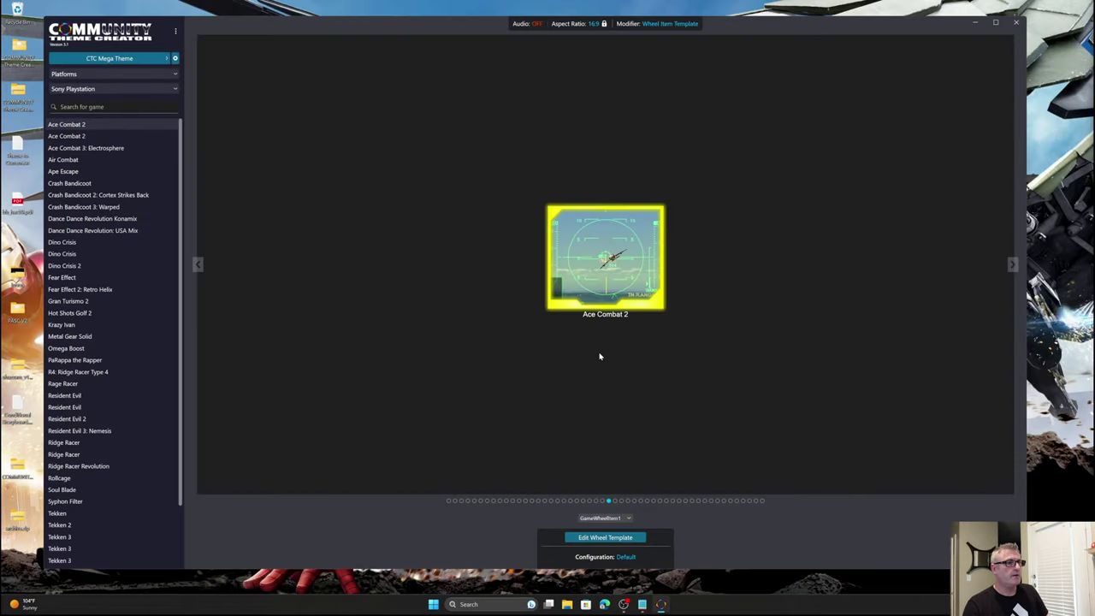
mouse_move(675, 30)
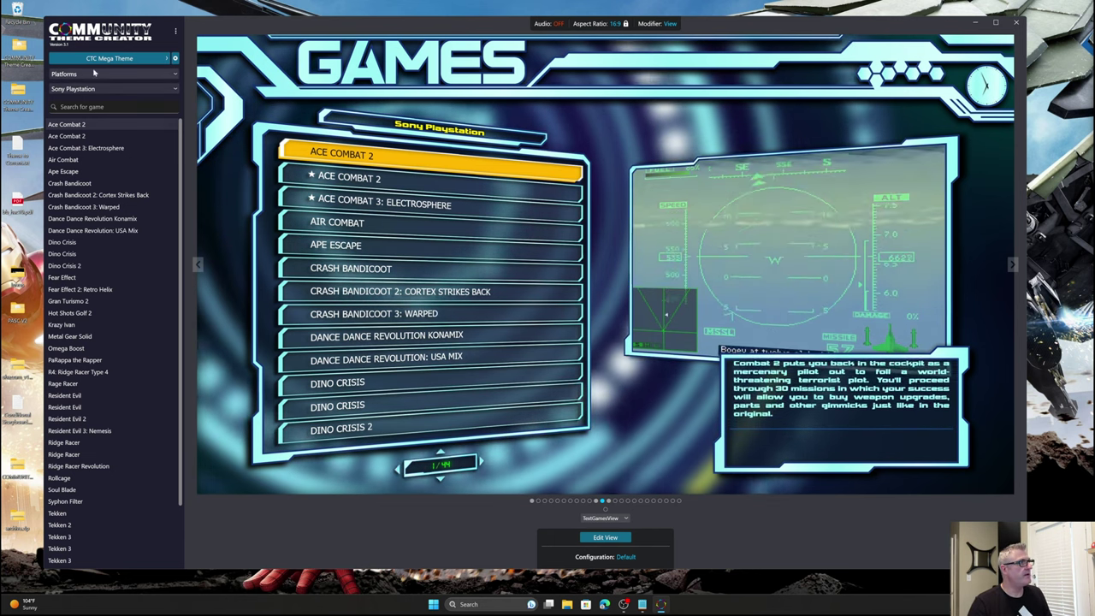
scroll(77, 350, down, 2)
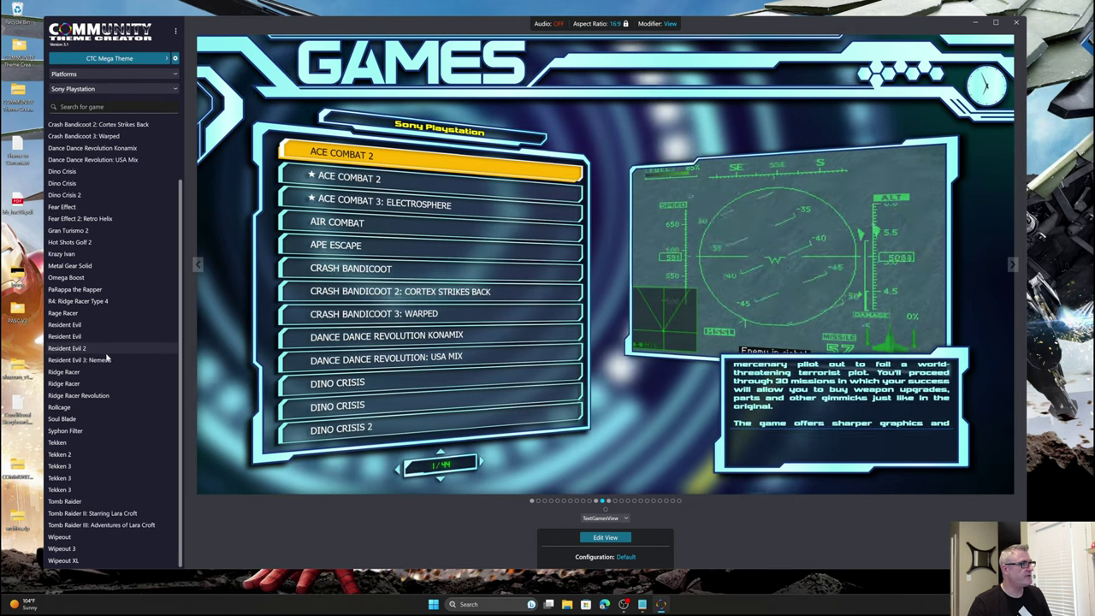
click(81, 325)
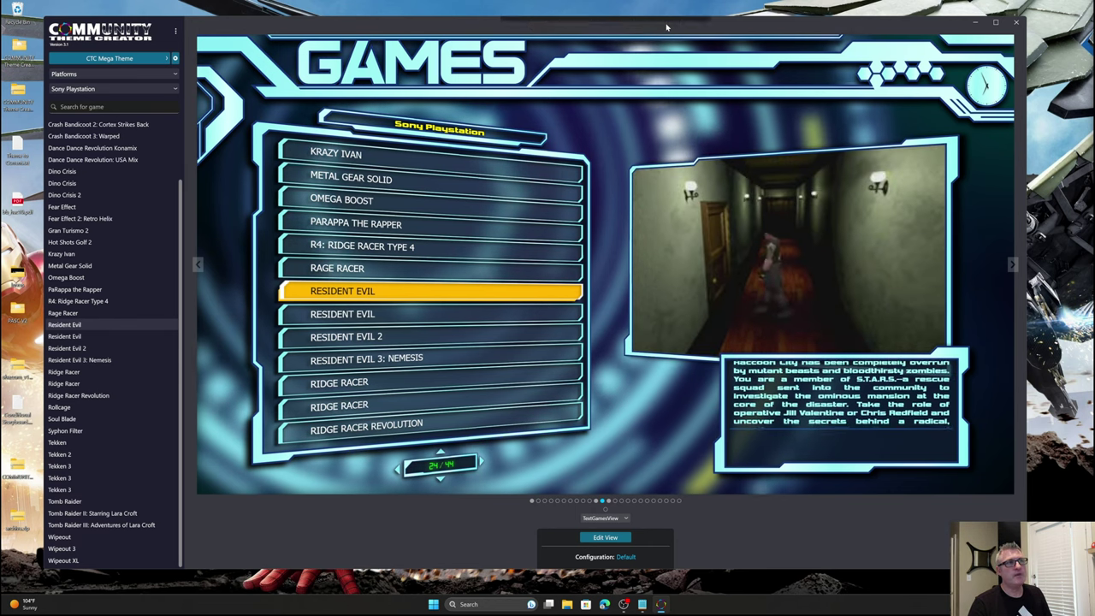
Preview Sega Dreamcast's Soul Calibur in the Wheel Item Template, then discard the template editor.
mouse_move(623, 23)
click(688, 38)
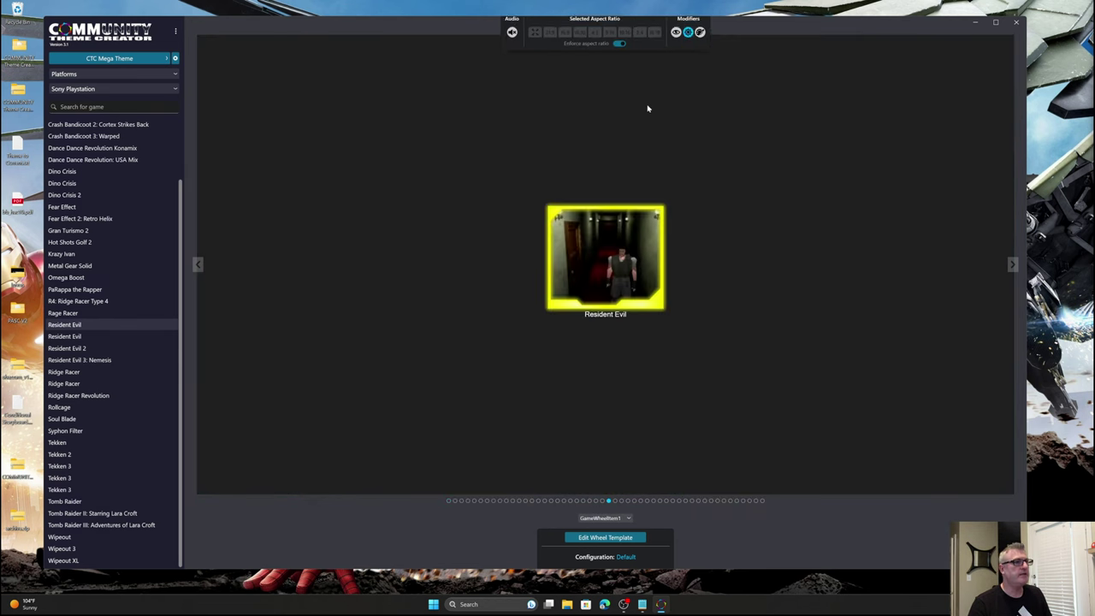
click(97, 89)
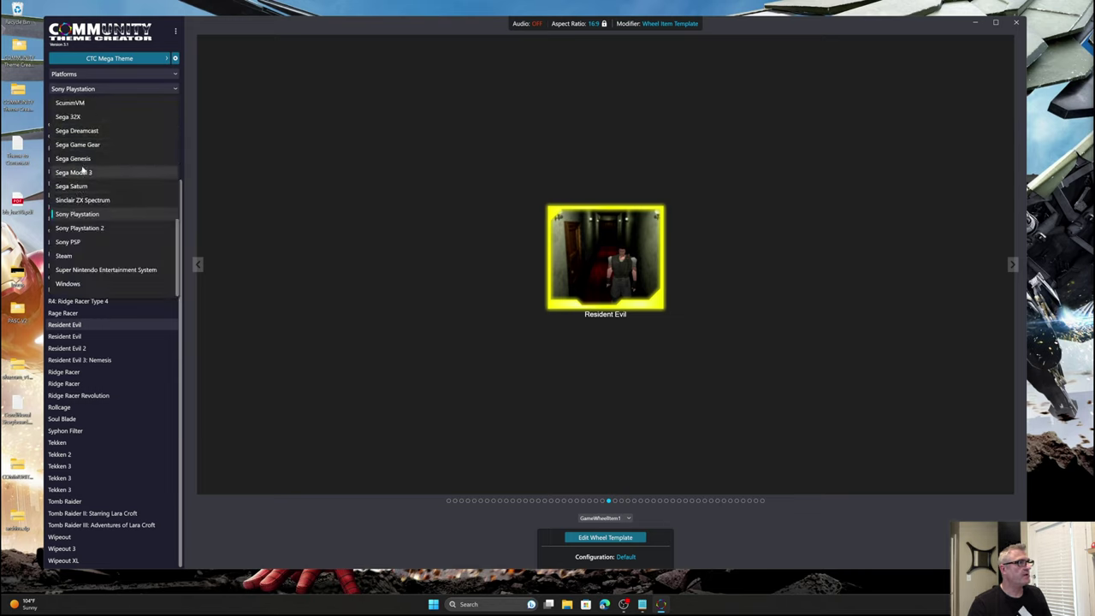
click(74, 131)
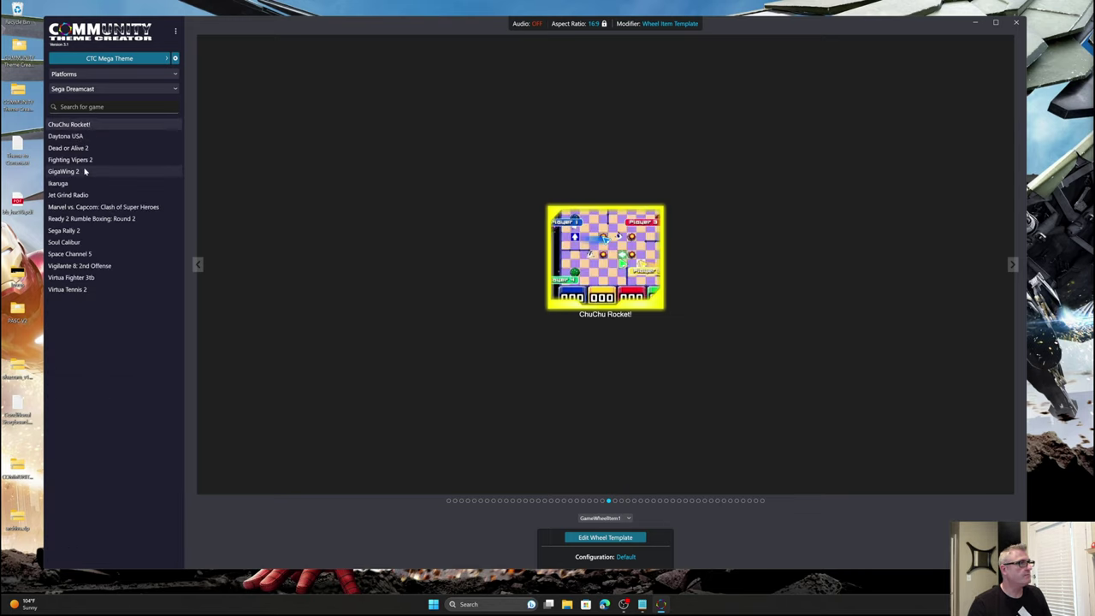
click(77, 242)
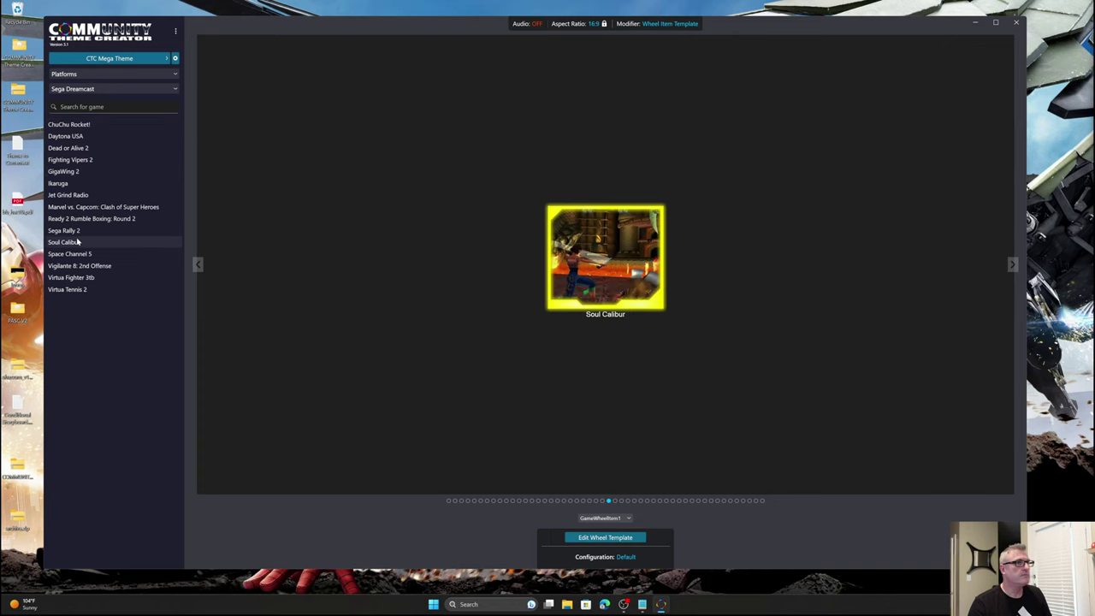
click(625, 536)
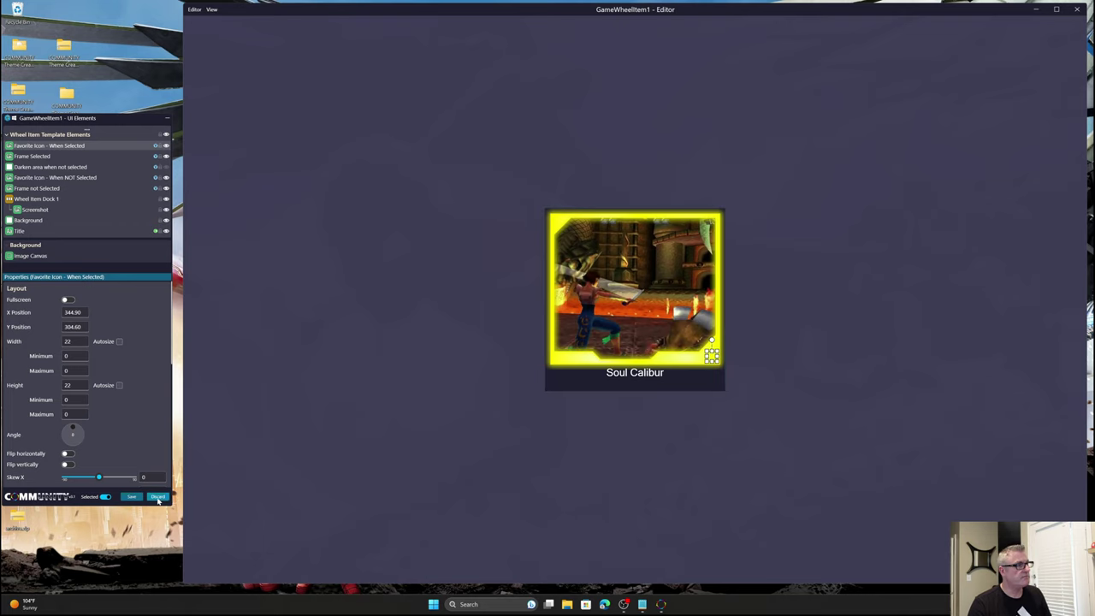
click(159, 497)
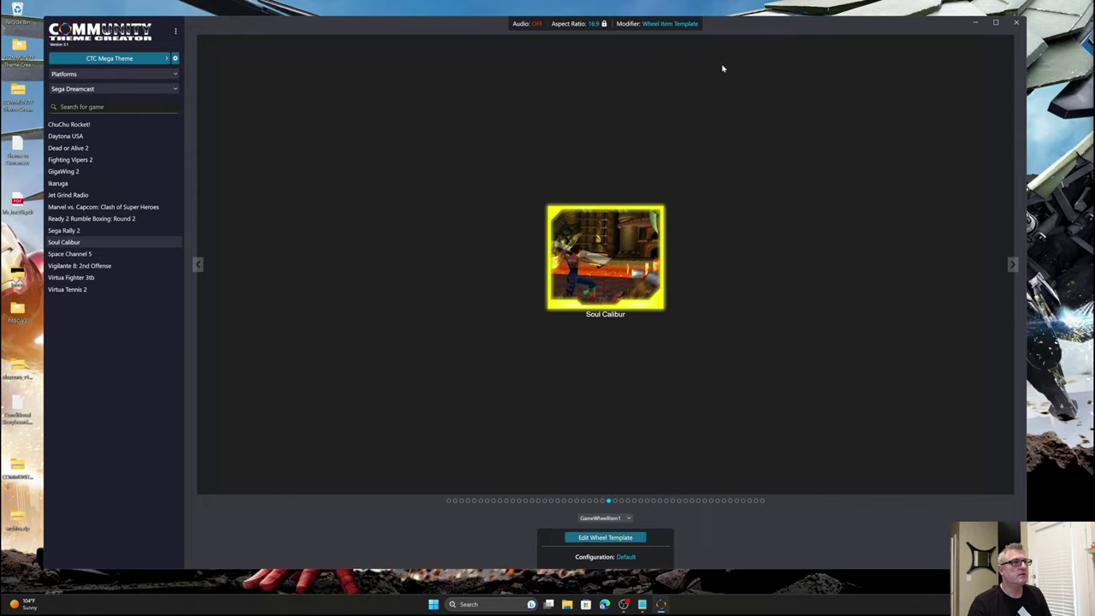
Return the preview to the full games view and open the Theme Manager from CTC Mega Theme.
click(682, 24)
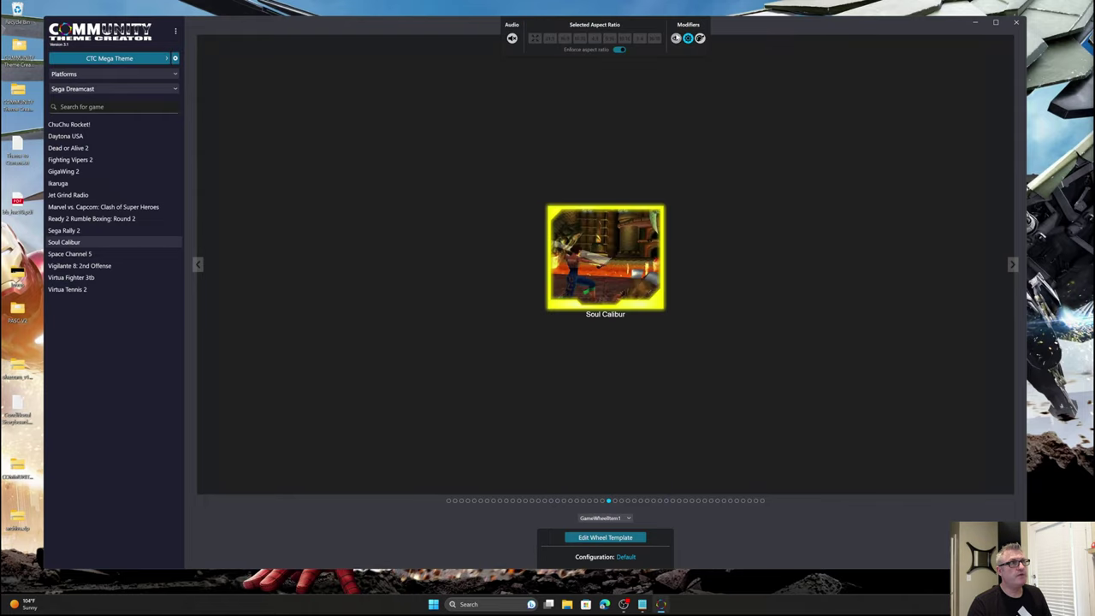
click(676, 39)
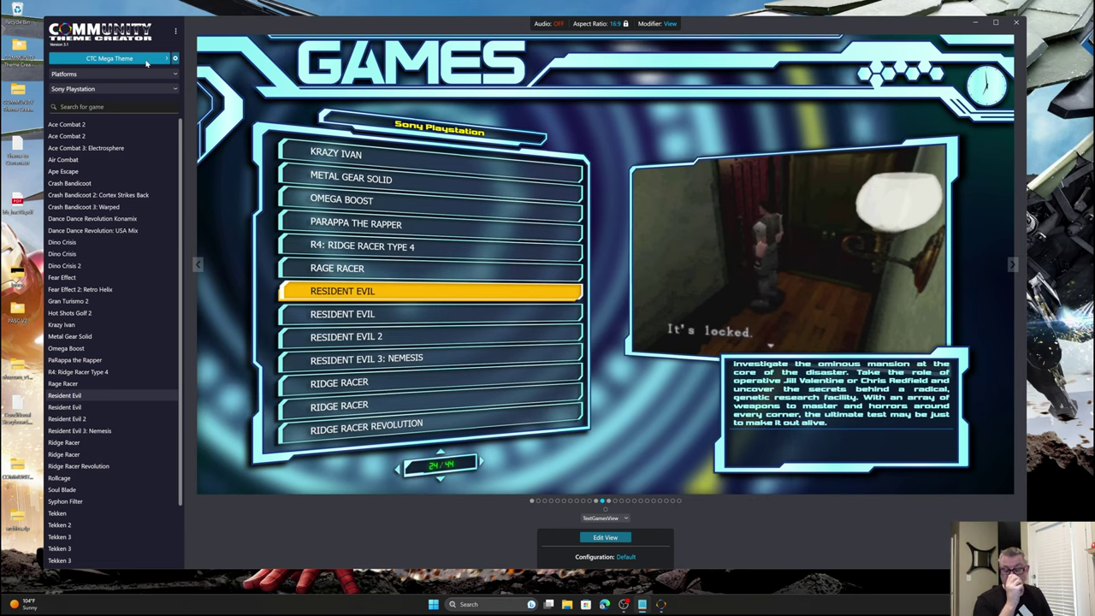
click(148, 60)
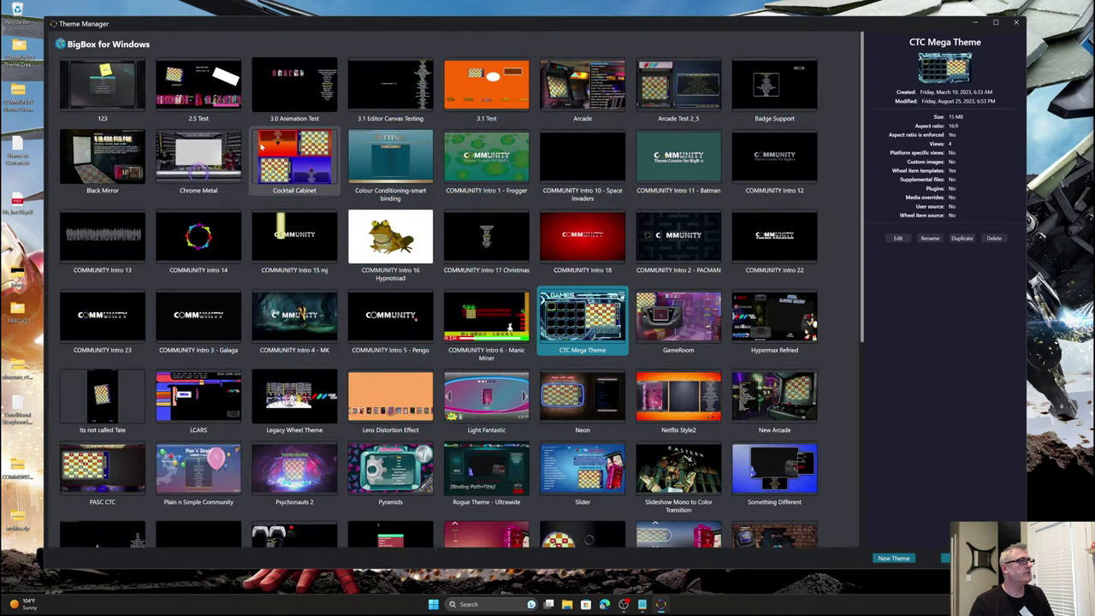
Load the 3.1 Test theme and open its WallGamesView in the layout editor.
double_click(486, 86)
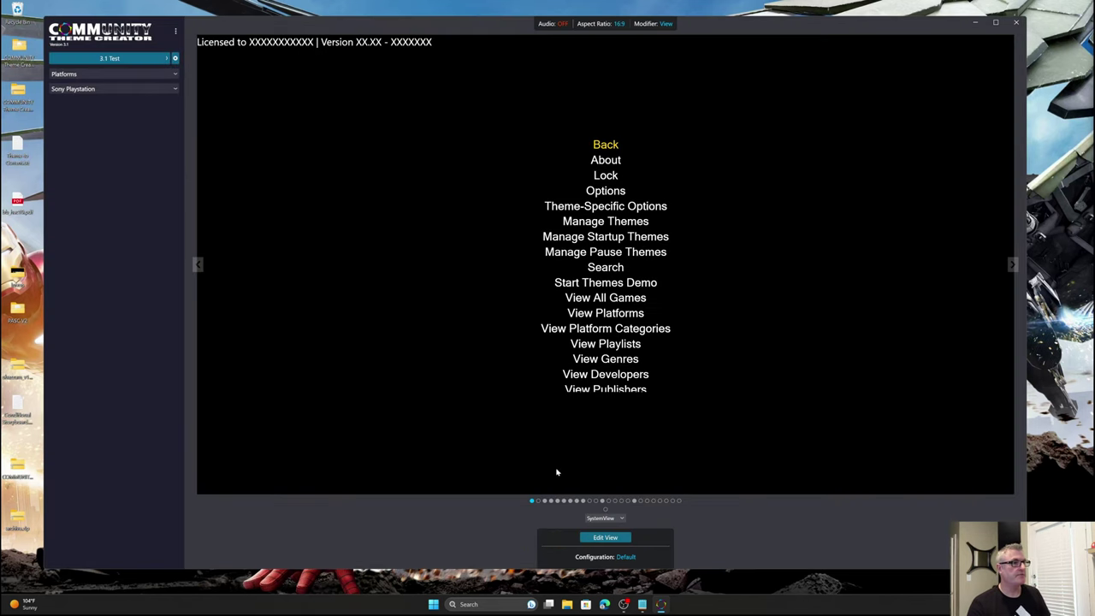
click(614, 519)
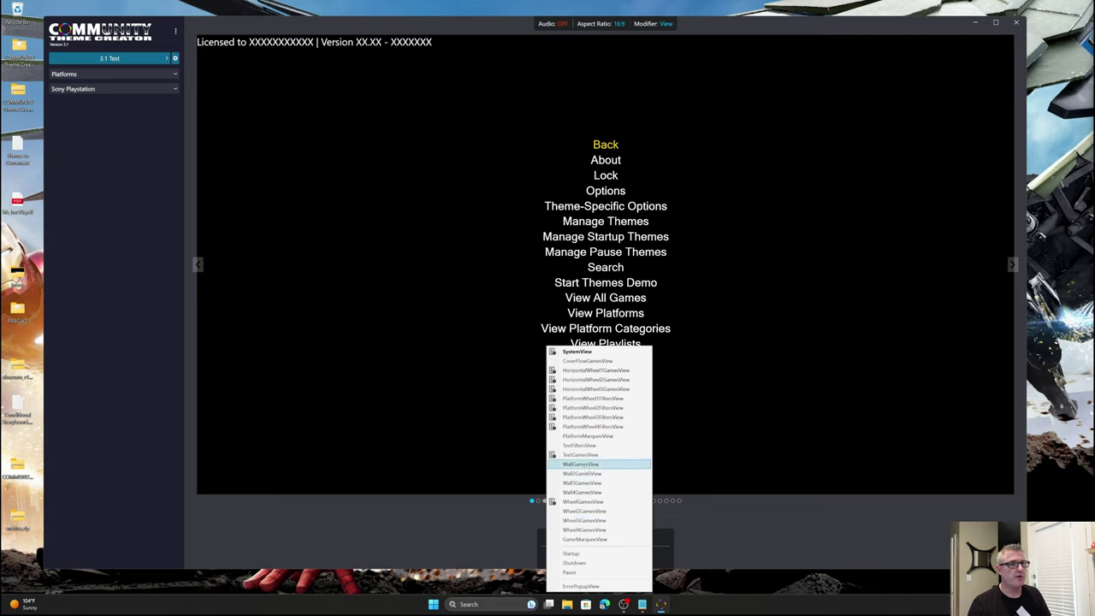
click(582, 463)
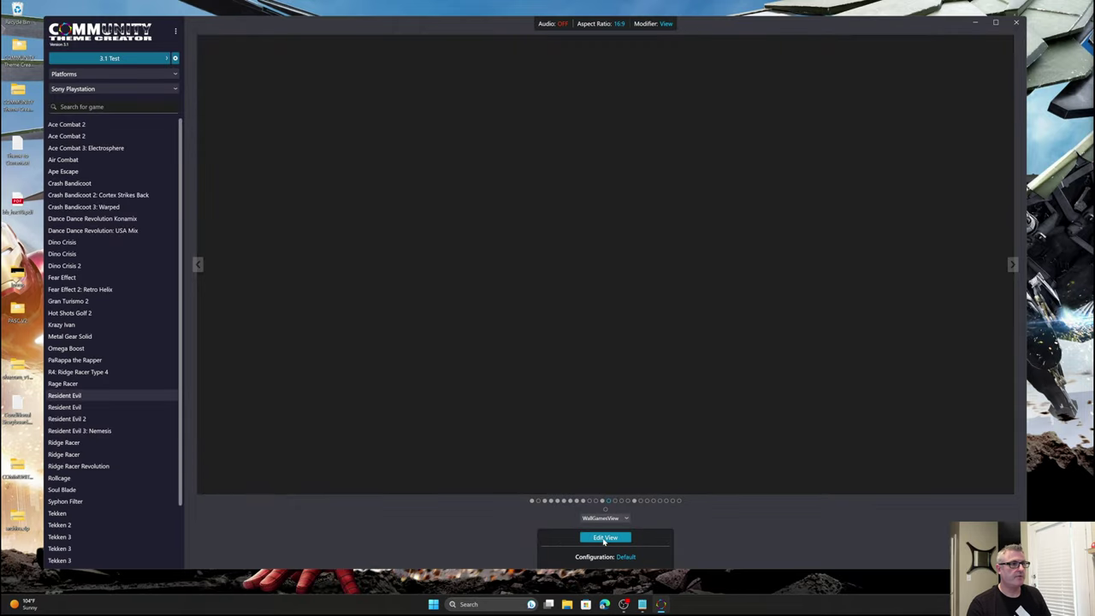
click(604, 538)
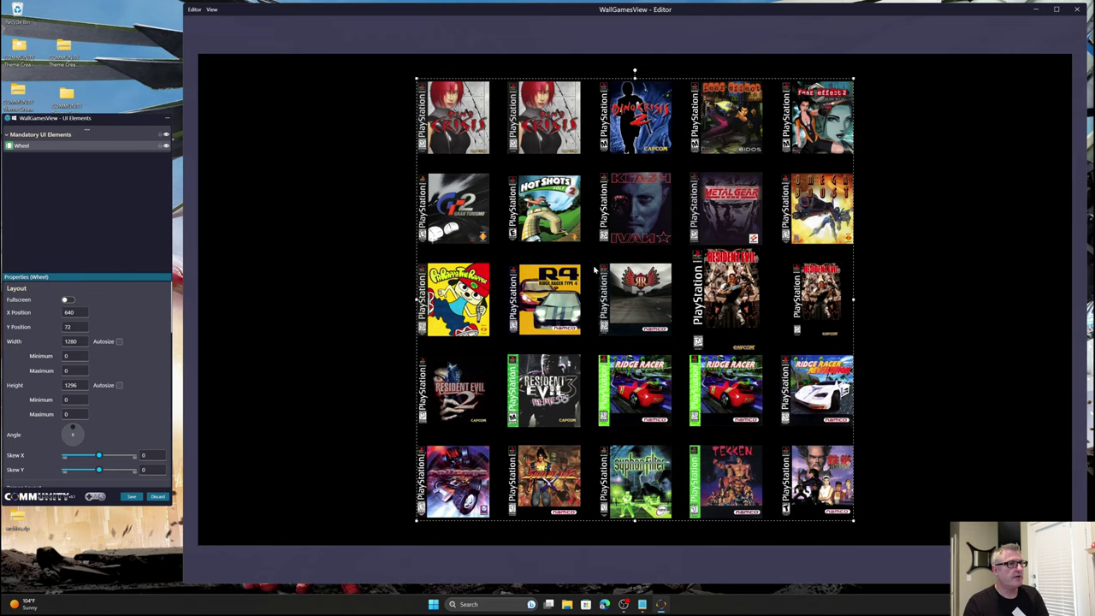
Delete the game-cover Wheel element from WallGamesView.
key(Delete)
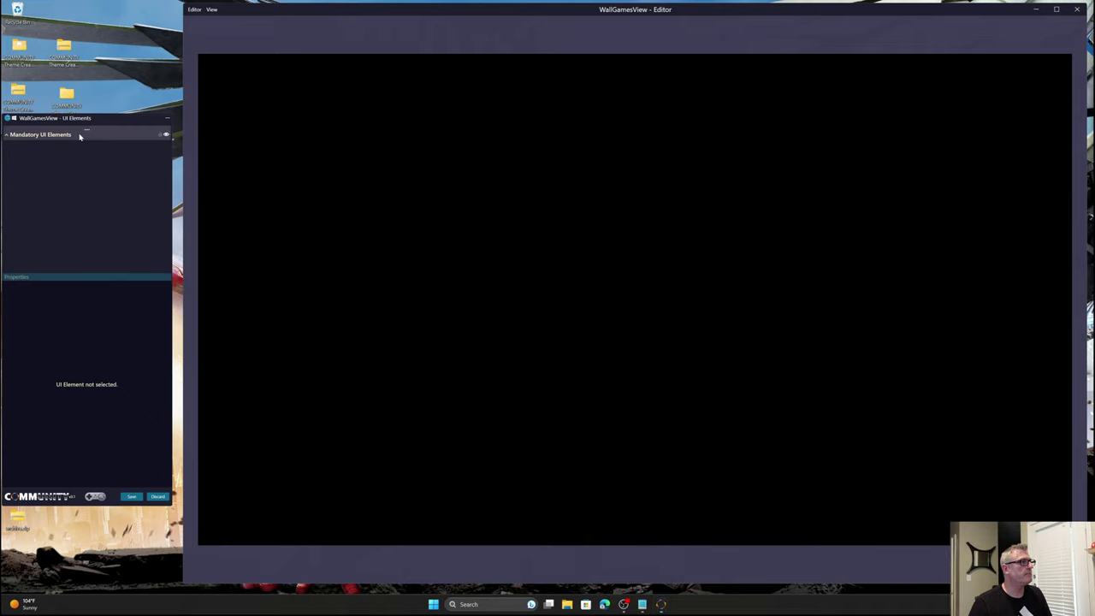
Add a User Source element backed by a new file named '3.1 User Source Test'.
click(87, 130)
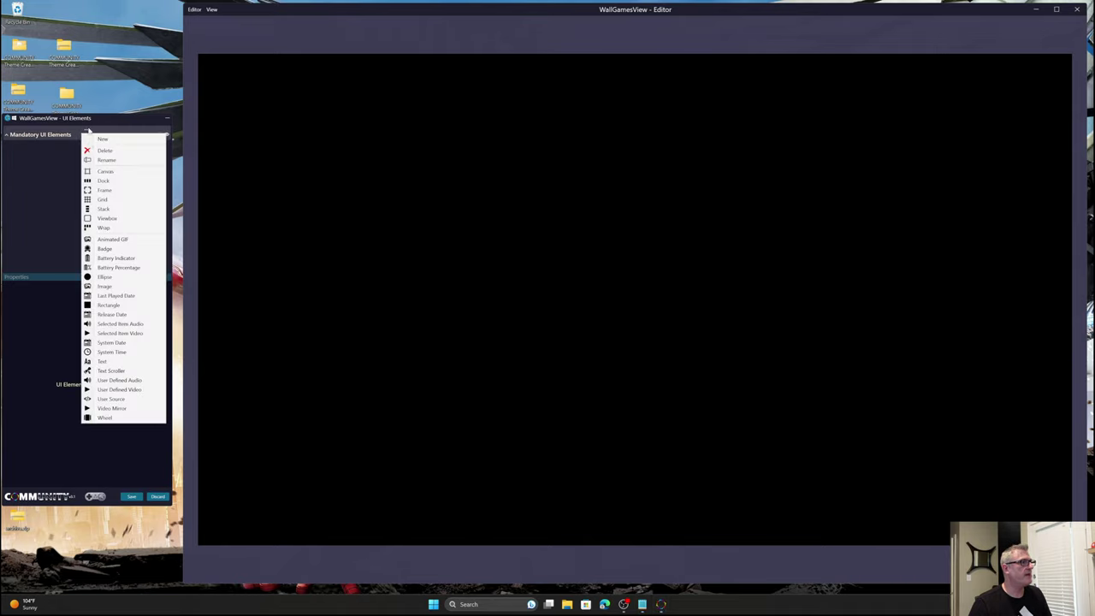
click(121, 399)
scroll(154, 409, down, 2)
scroll(154, 407, up, 5)
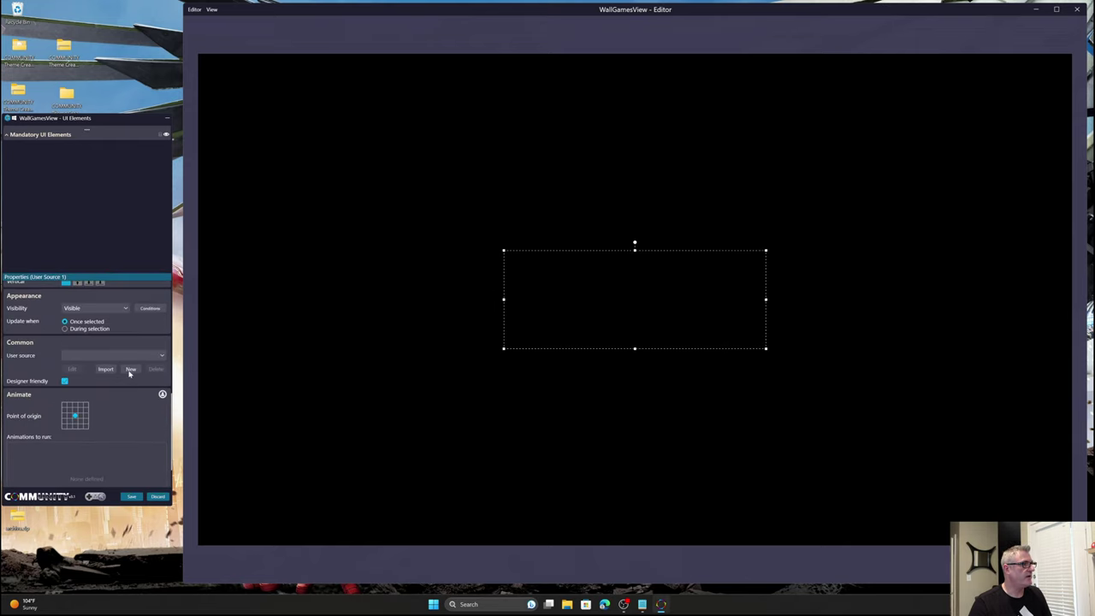
click(143, 358)
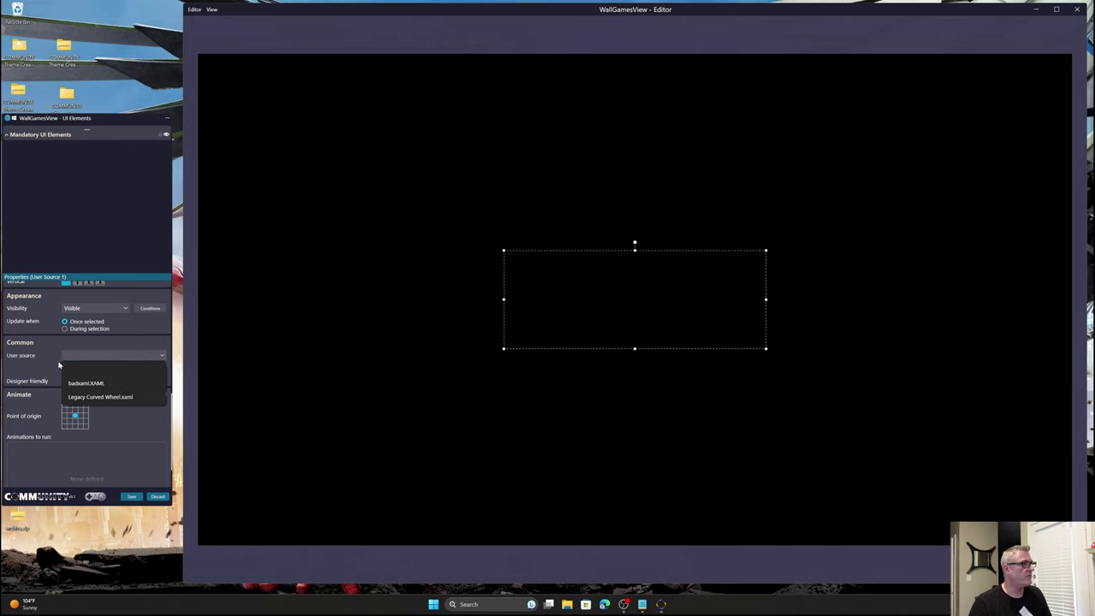
click(48, 366)
click(133, 369)
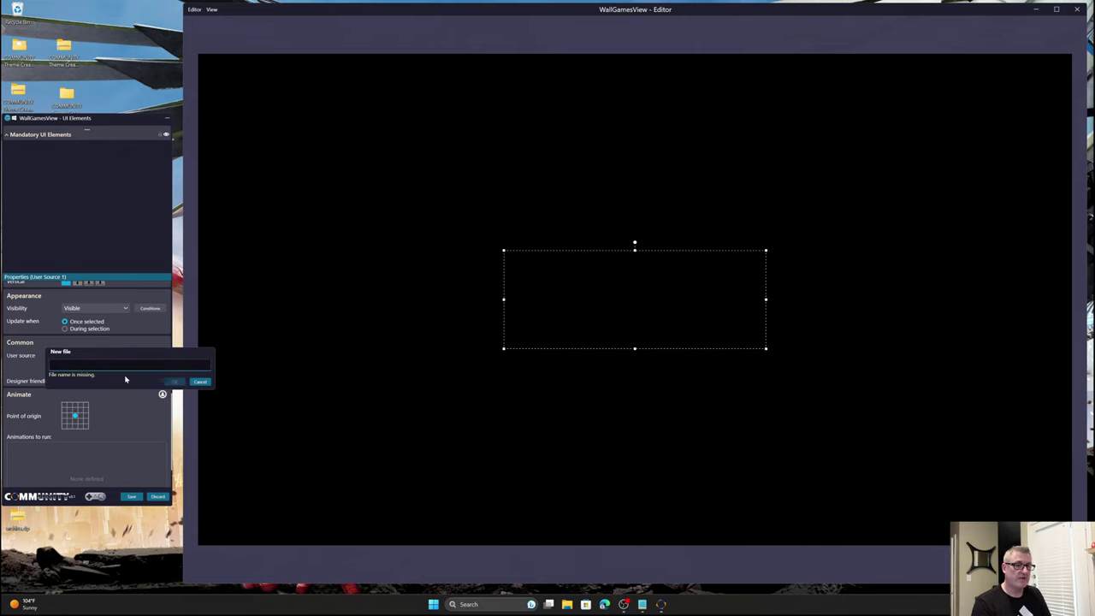
text(3.1 m)
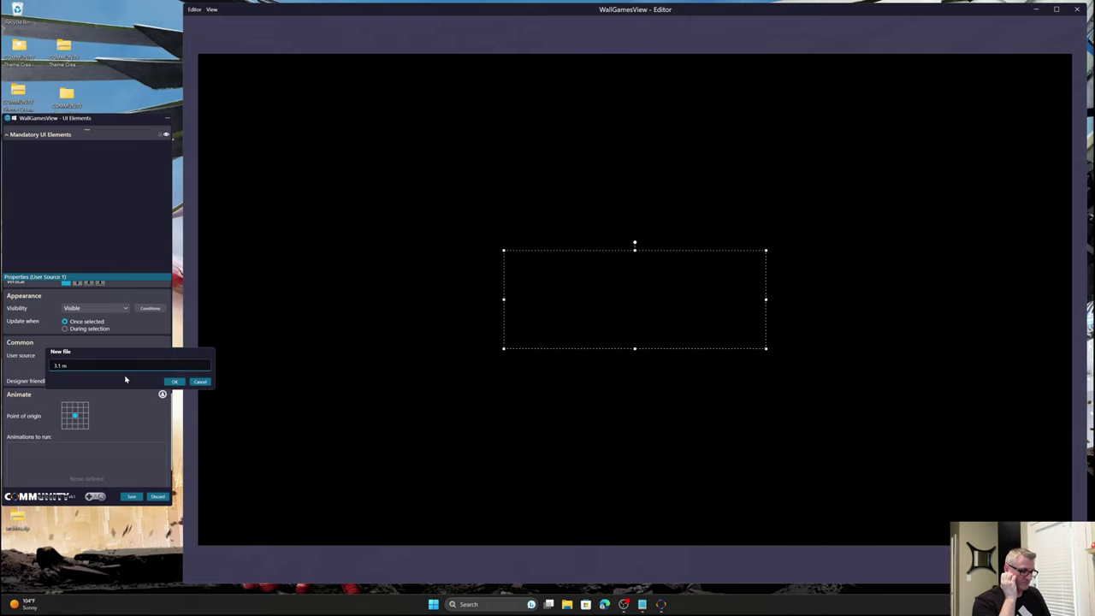
key(BackSpace)
key(BackSpace)
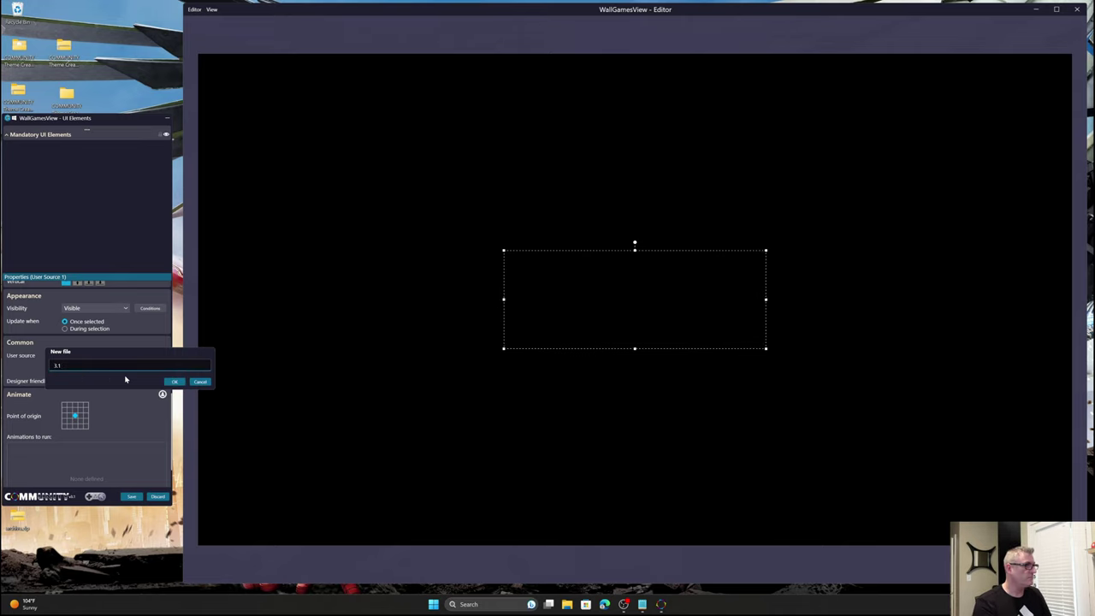
key(BackSpace)
key(BackSpace)
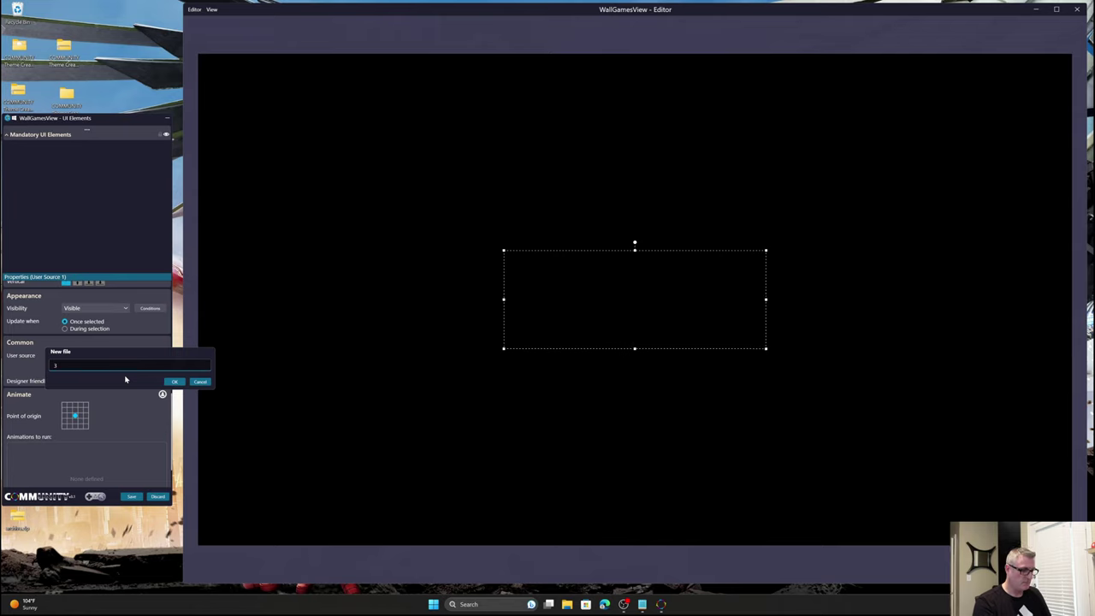
text(.1)
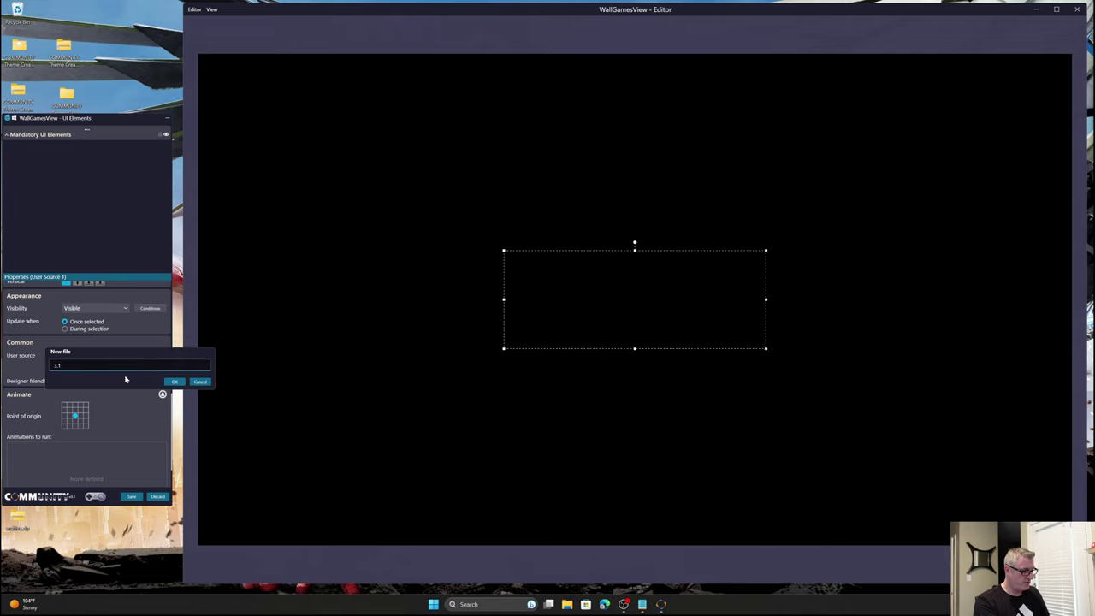
text( User S)
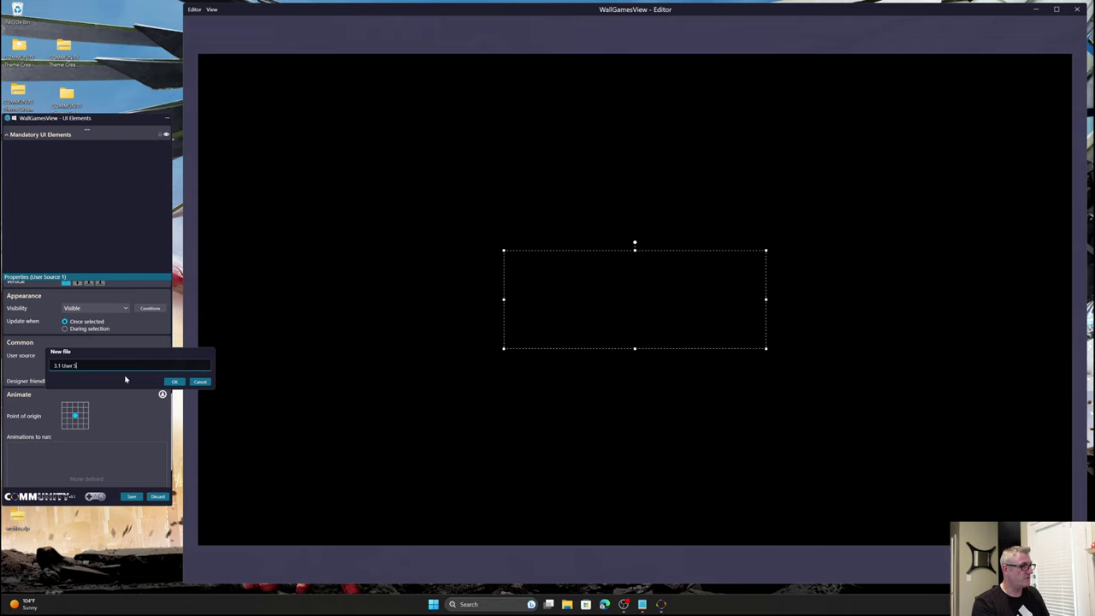
text(ource Test)
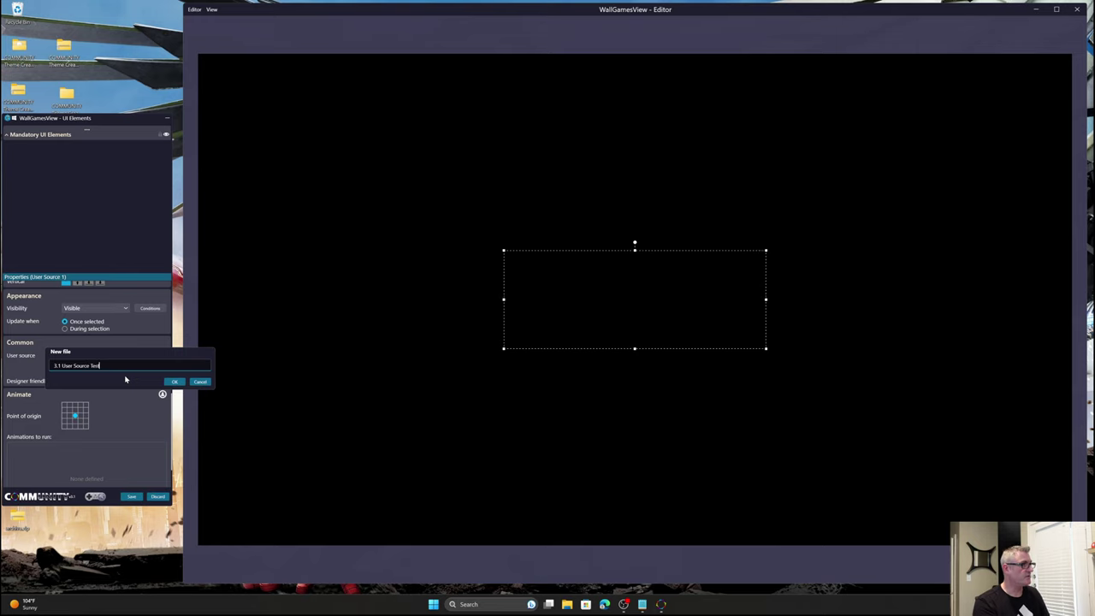
key(Return)
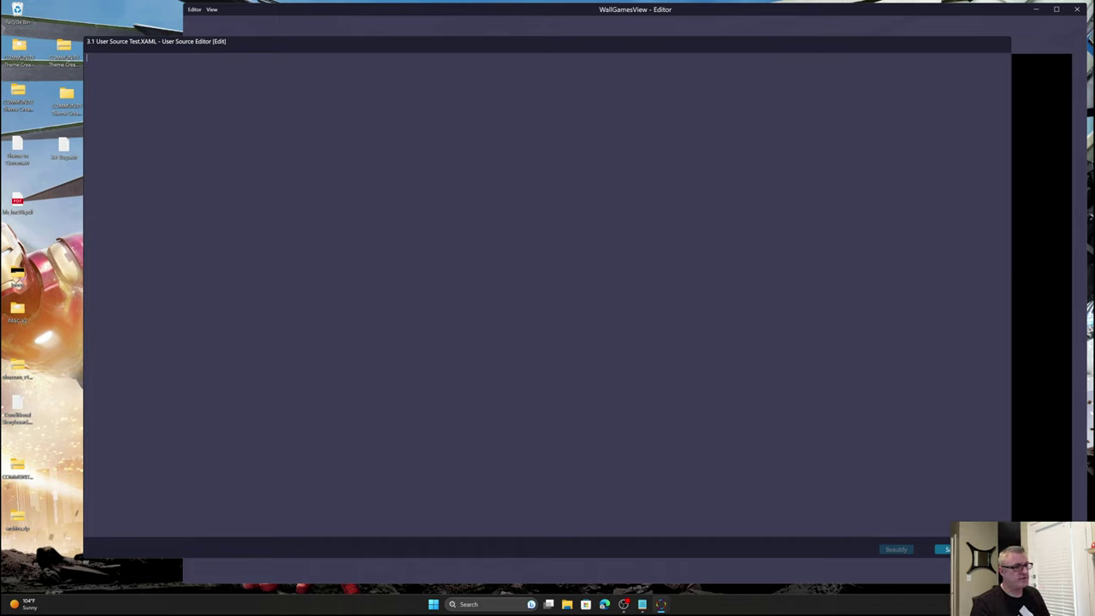
Write a StackPanel containing a Designer block, then paste a duplicate of that block.
text(<Sta)
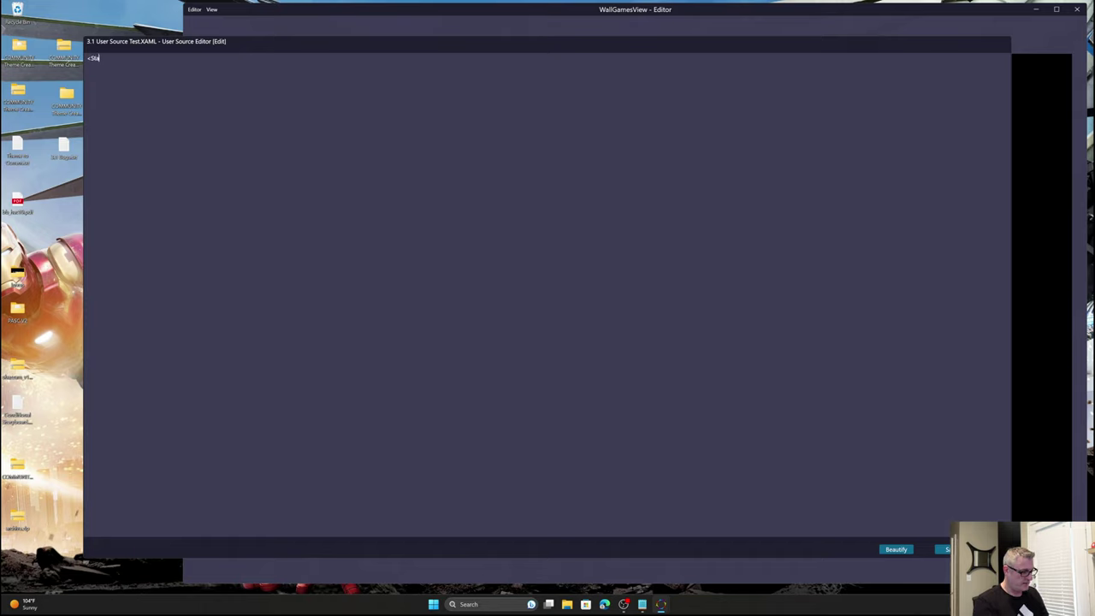
text(ckPanel)
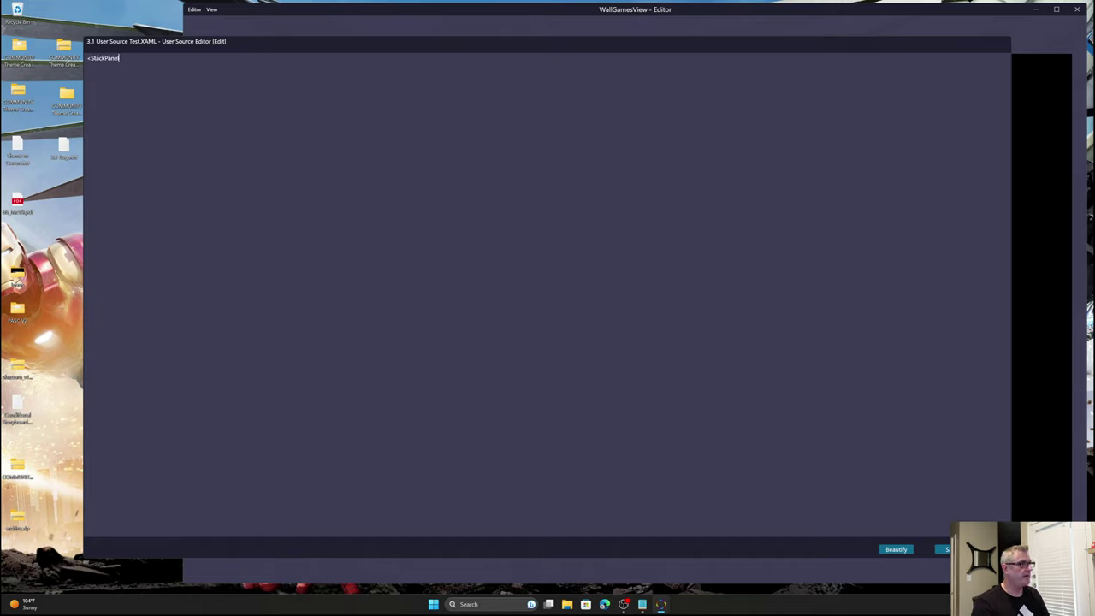
text(>    )
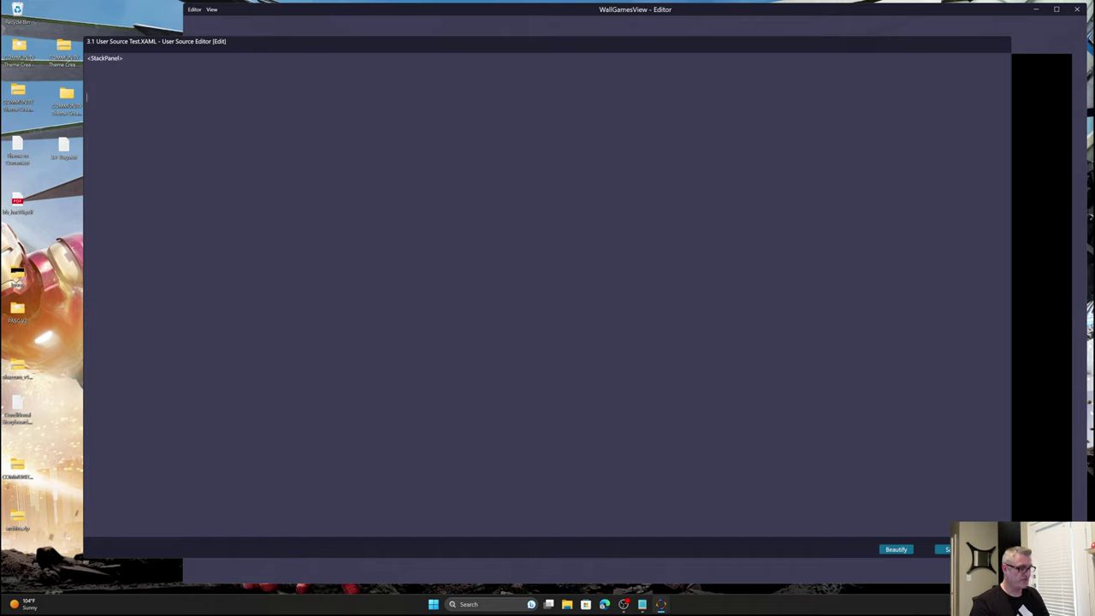
text(<)
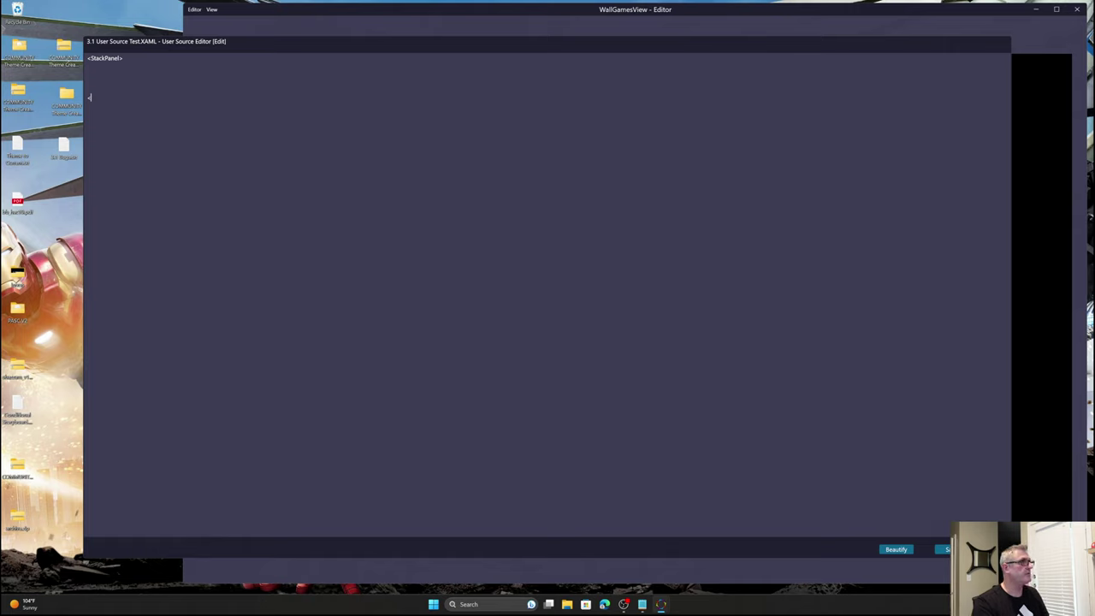
text(/StackPane)
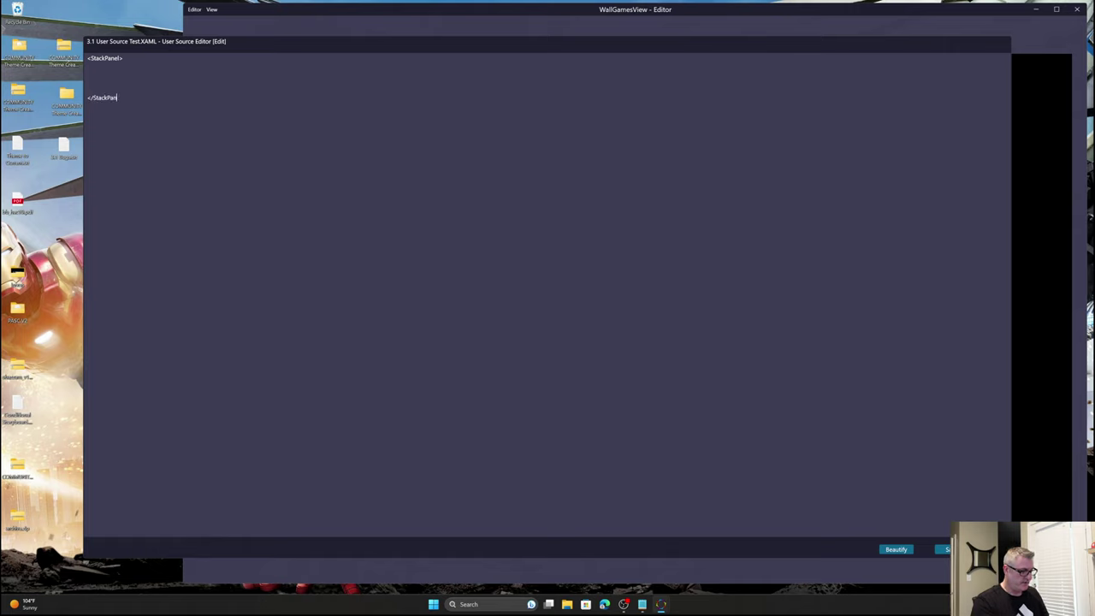
text(l)
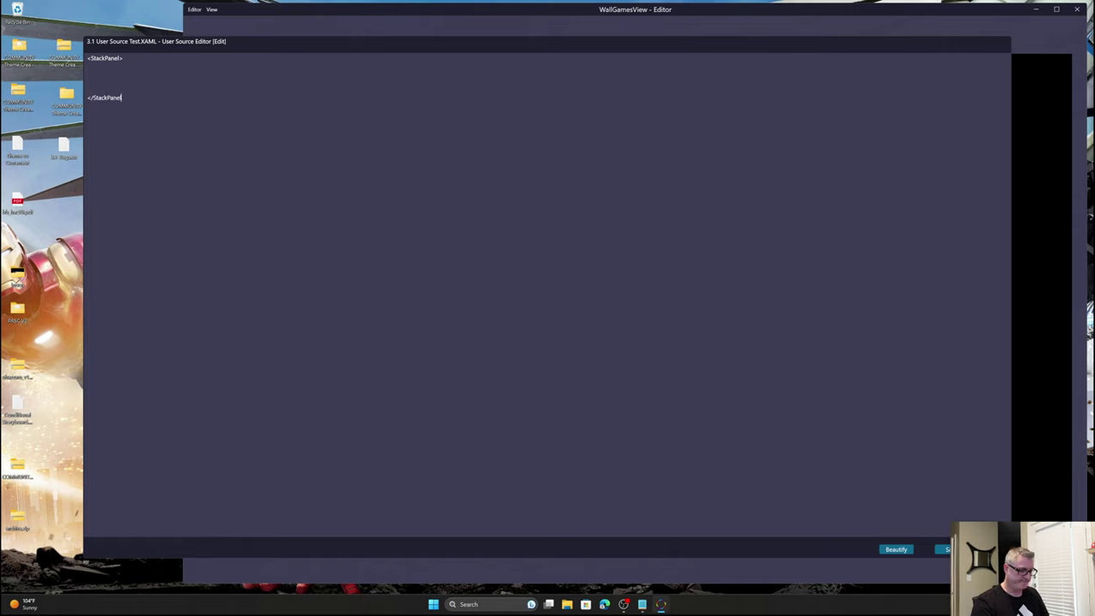
text(>)
click(87, 88)
key(Return)
text(<)
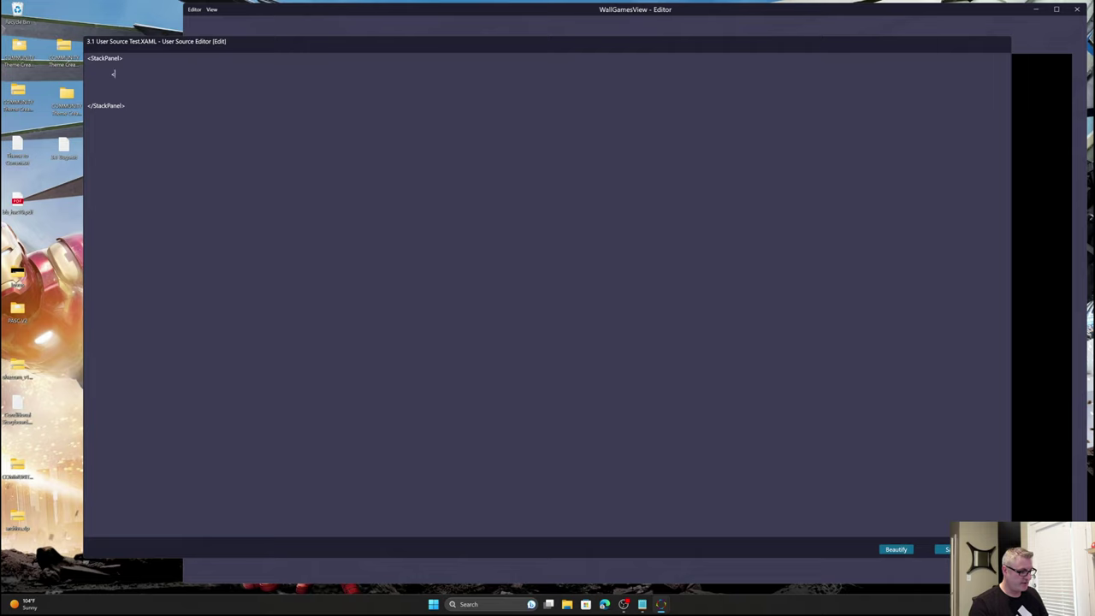
text(Designer)
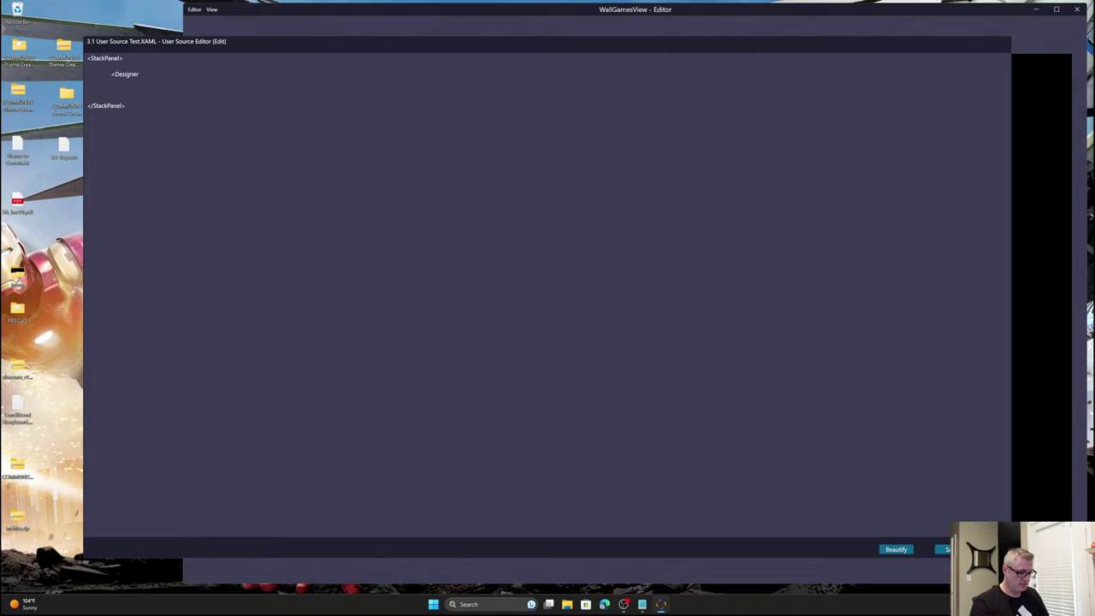
text(>)
key(Return)
text(</Designer)
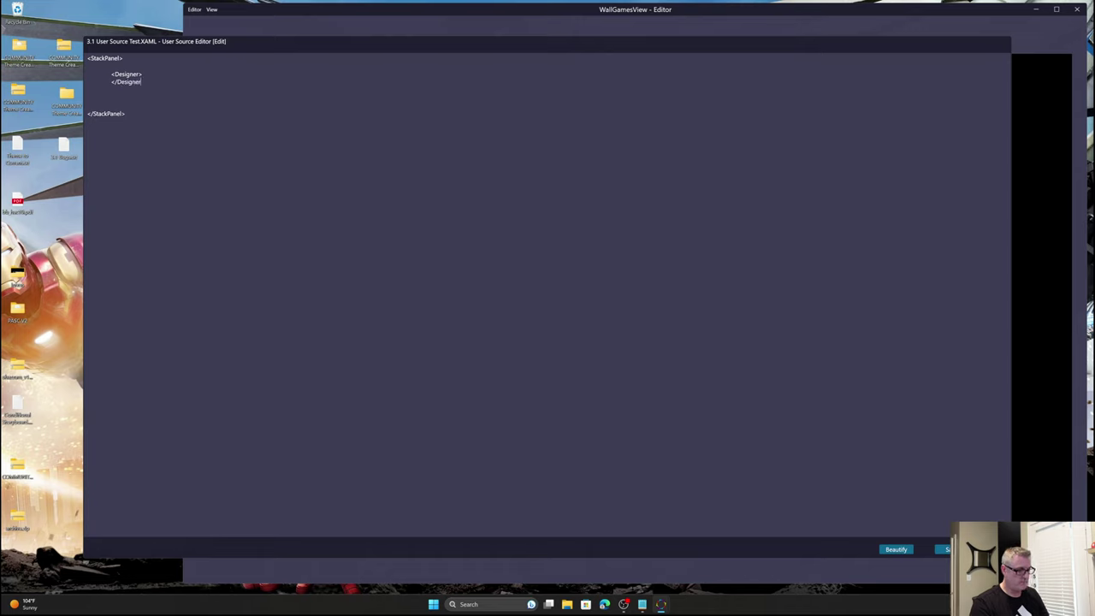
key(shift+Up)
key(shift+Home)
key(ctrl+c)
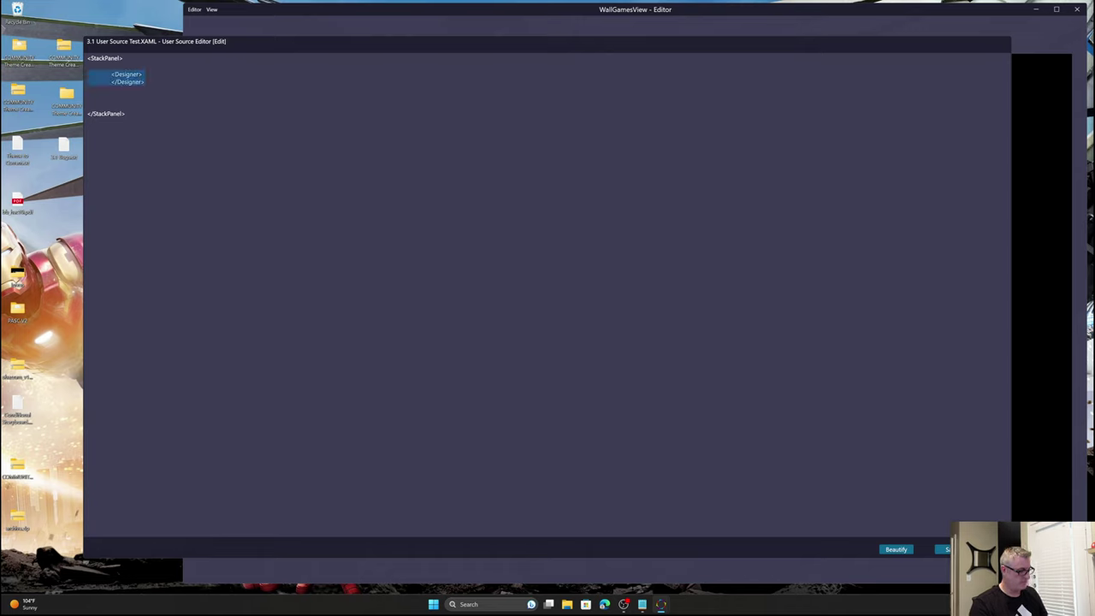
click(87, 97)
key(ctrl+v)
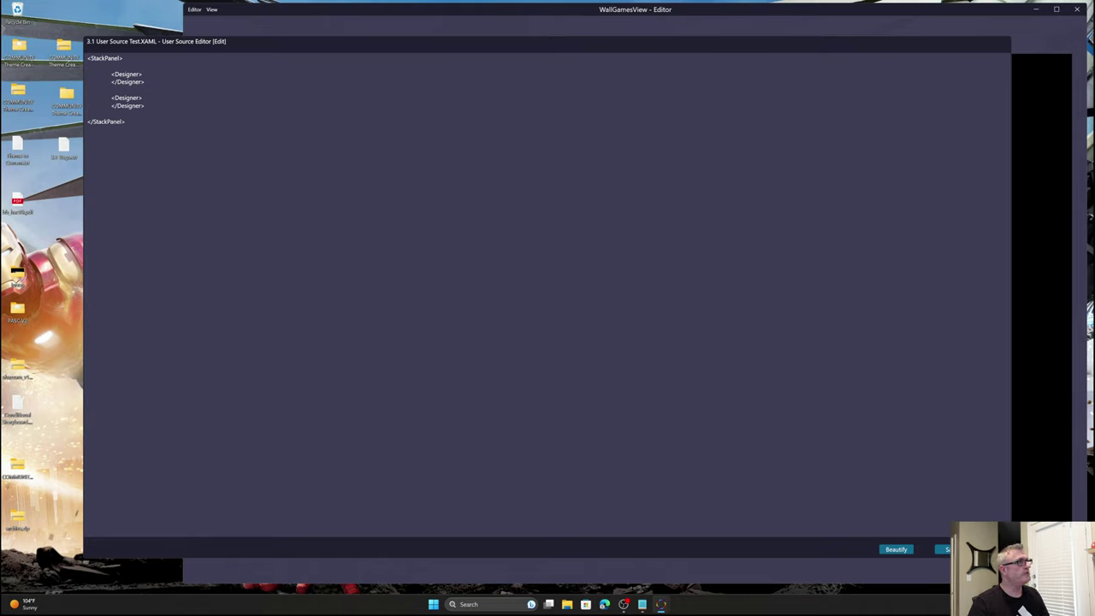
Rename the duplicate block's tags to Publish and add blank lines inside it.
double_click(126, 97)
text(Publish)
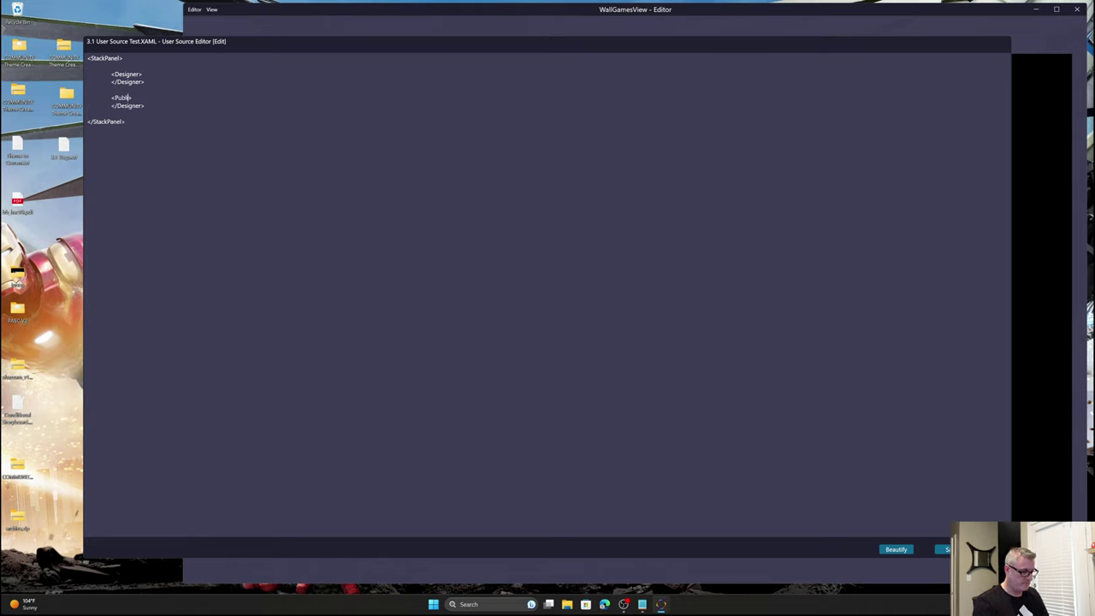
key(Down)
key(BackSpace)
key(BackSpace)
key(BackSpace)
key(BackSpace)
key(BackSpace)
key(BackSpace)
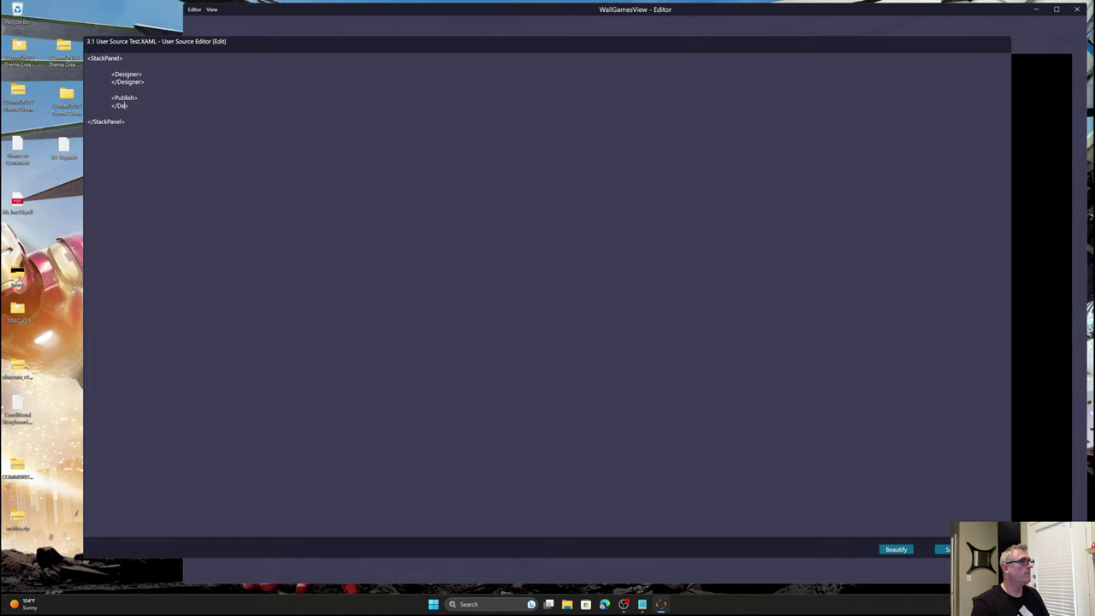
text(Publish>)
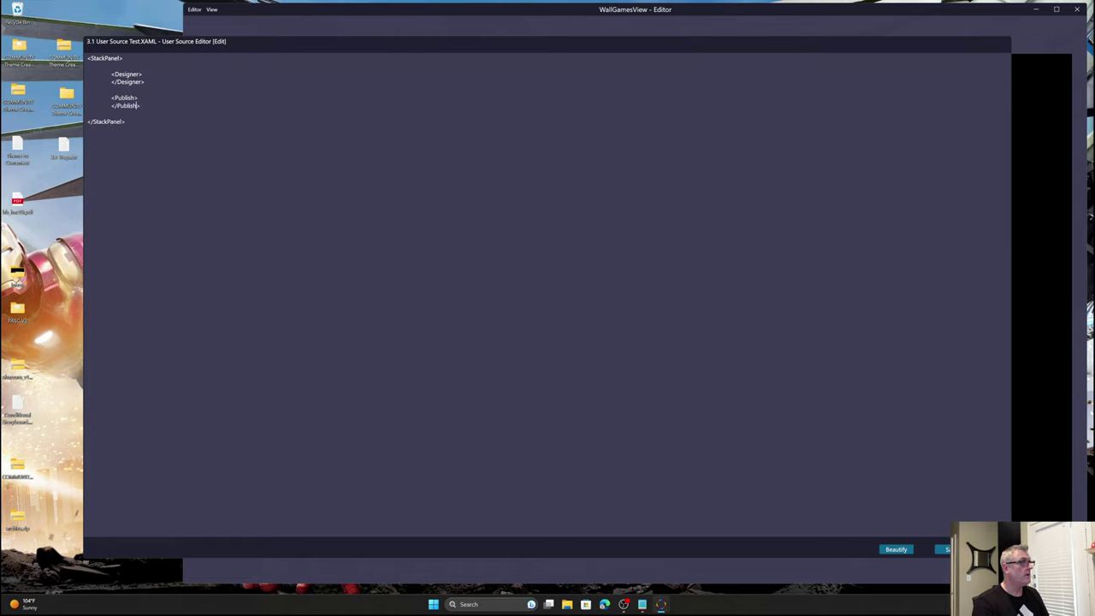
key(Return)
key(Return)
key(Return)
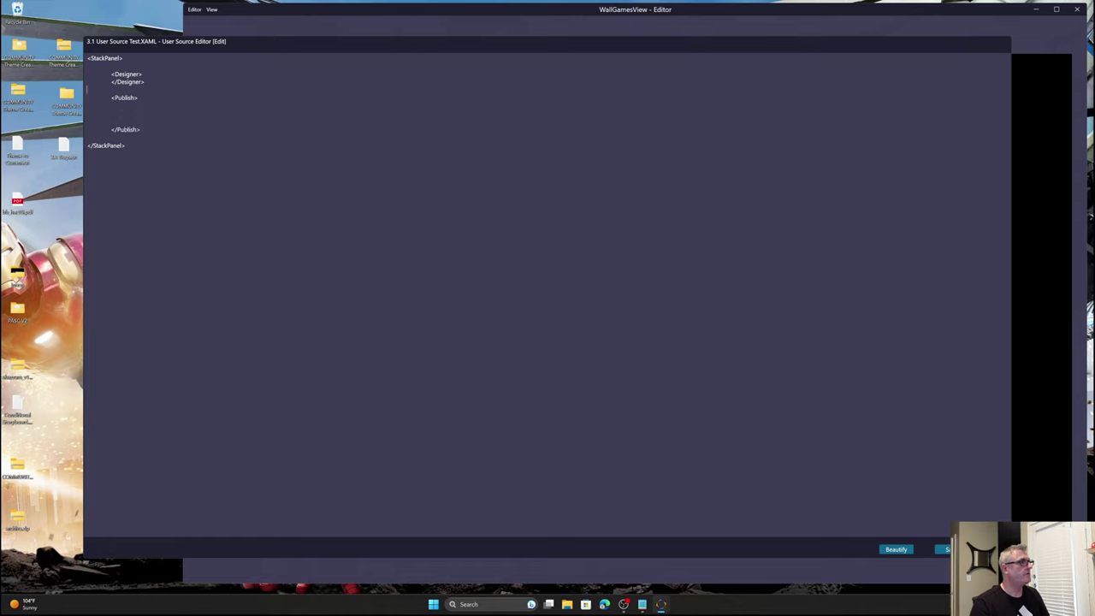
key(Return)
key(Return)
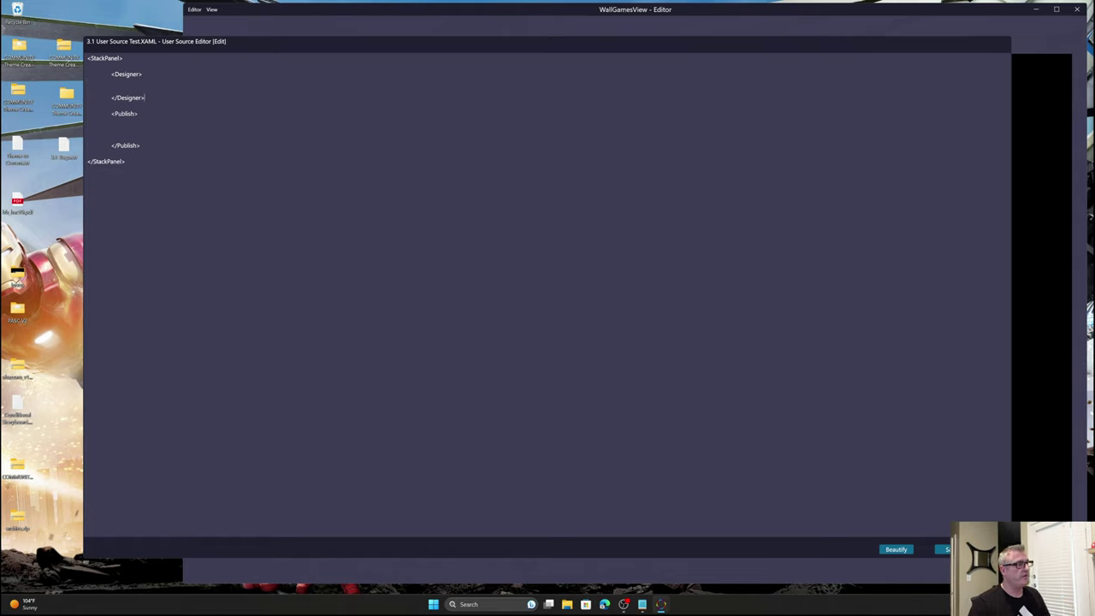
drag(142, 97, 71, 77)
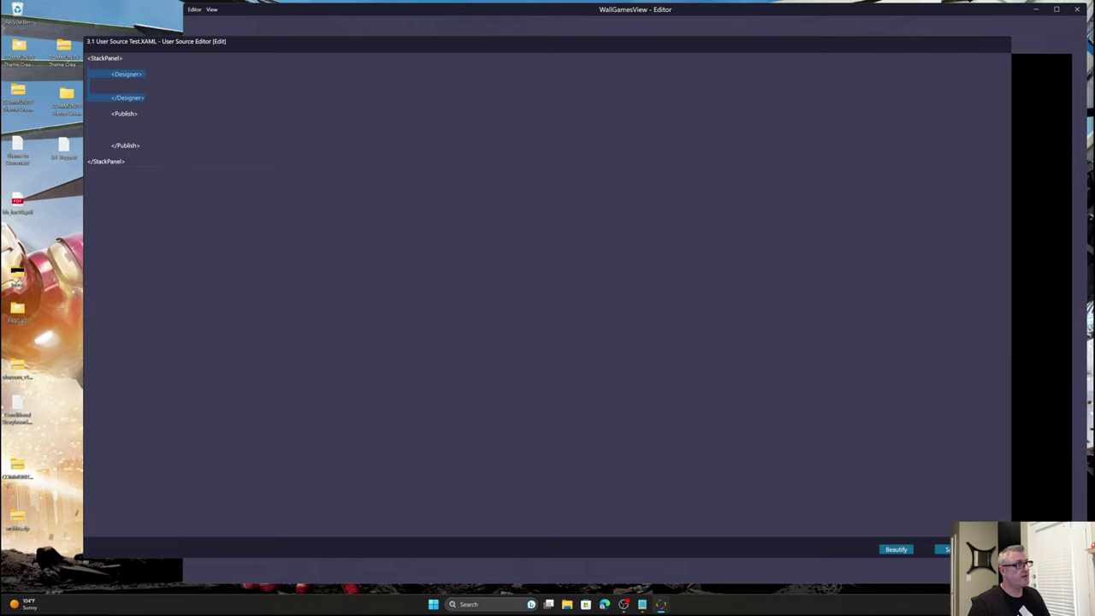
click(140, 146)
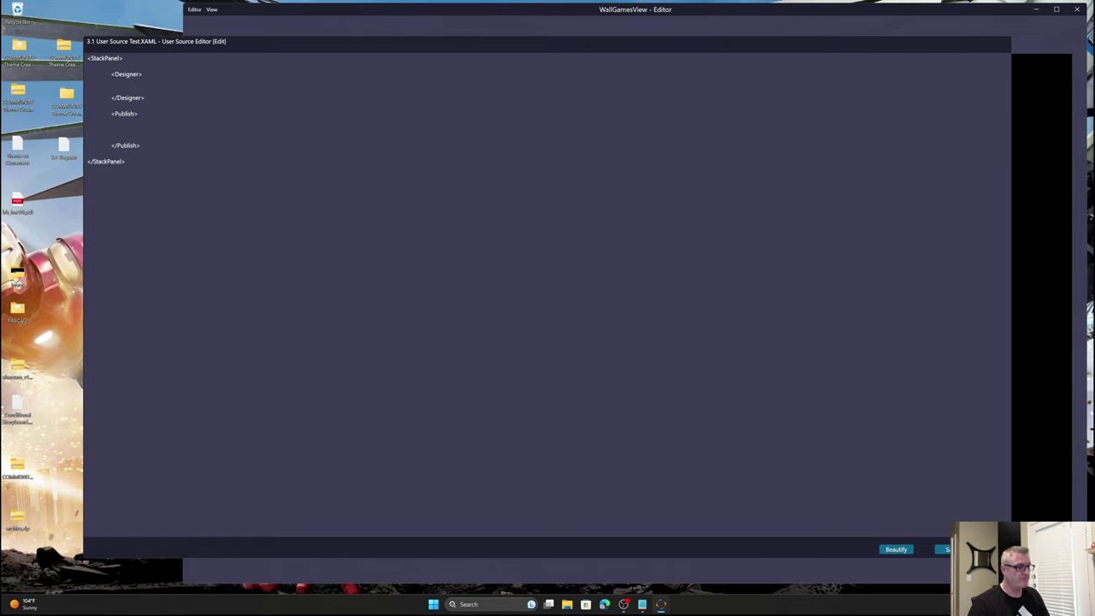
Add a white size-20 TextBlock reading 'Im running within the editor' in Designer.
text(TextBlock)
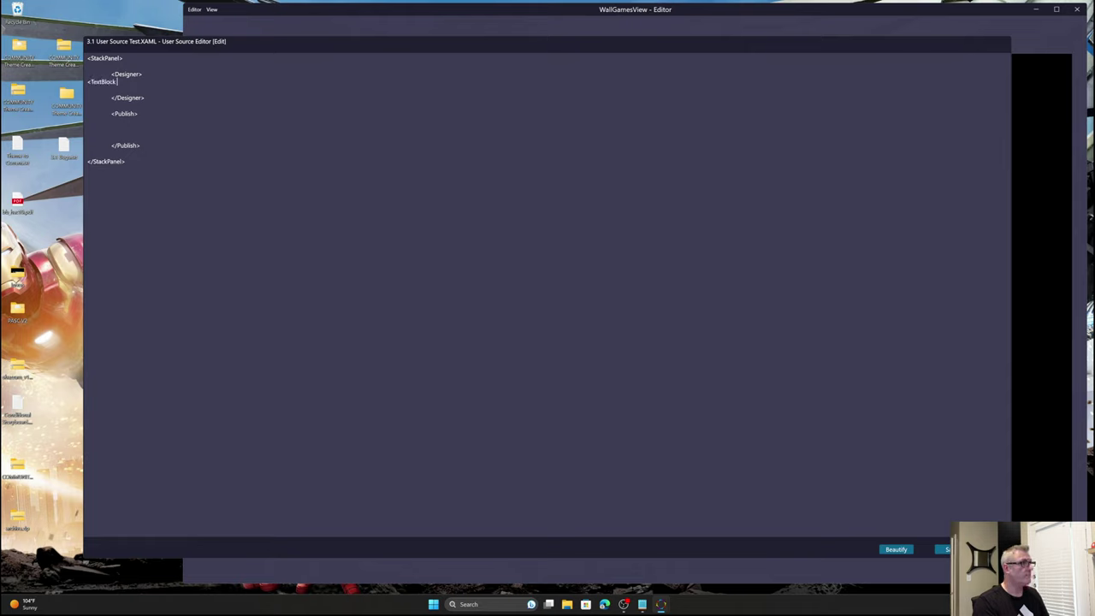
text( Text=")
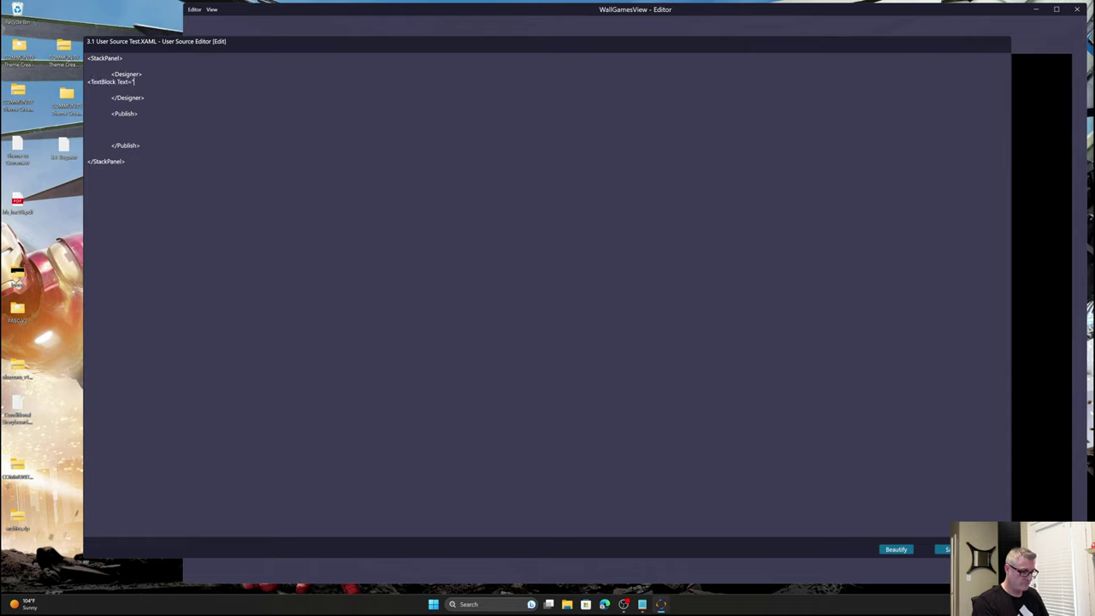
text(Im running within gh)
key(BackSpace)
key(BackSpace)
text(the editor" )
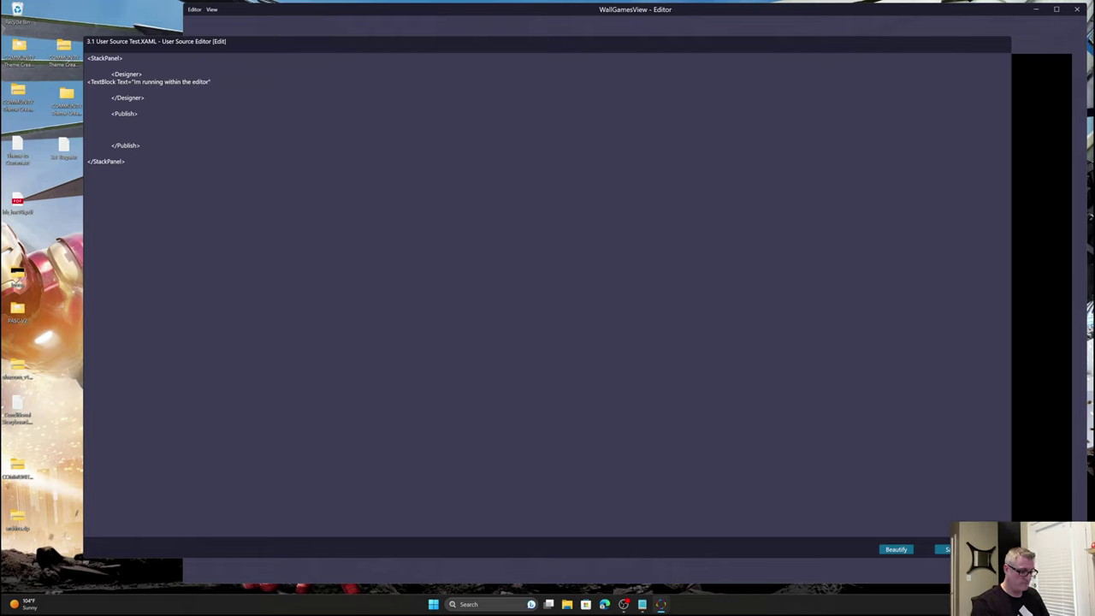
text(Font)
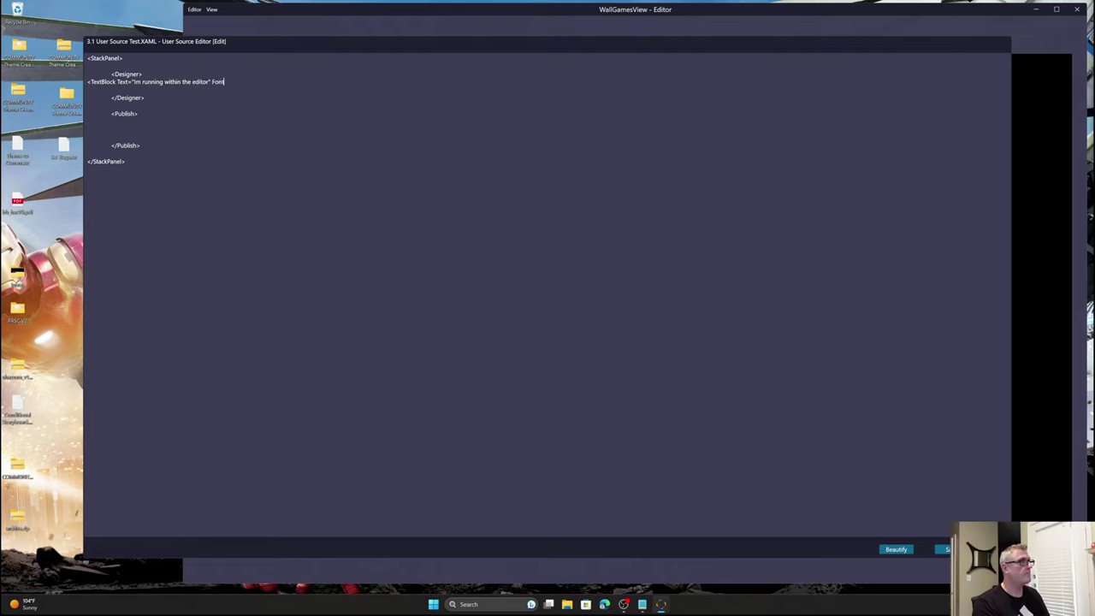
text(Size=")
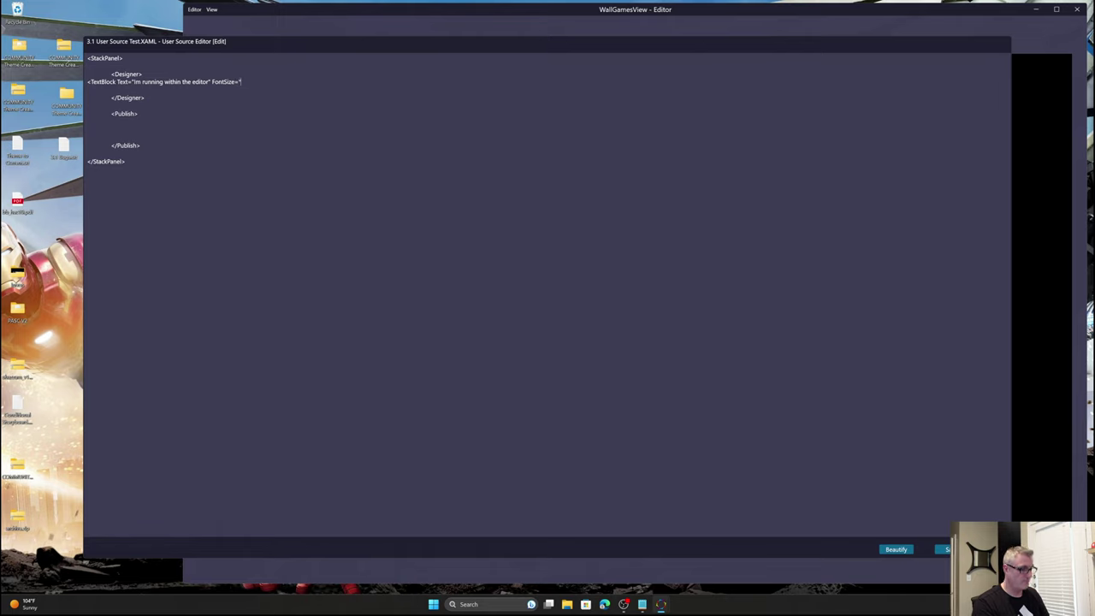
text(20" Foreground=)
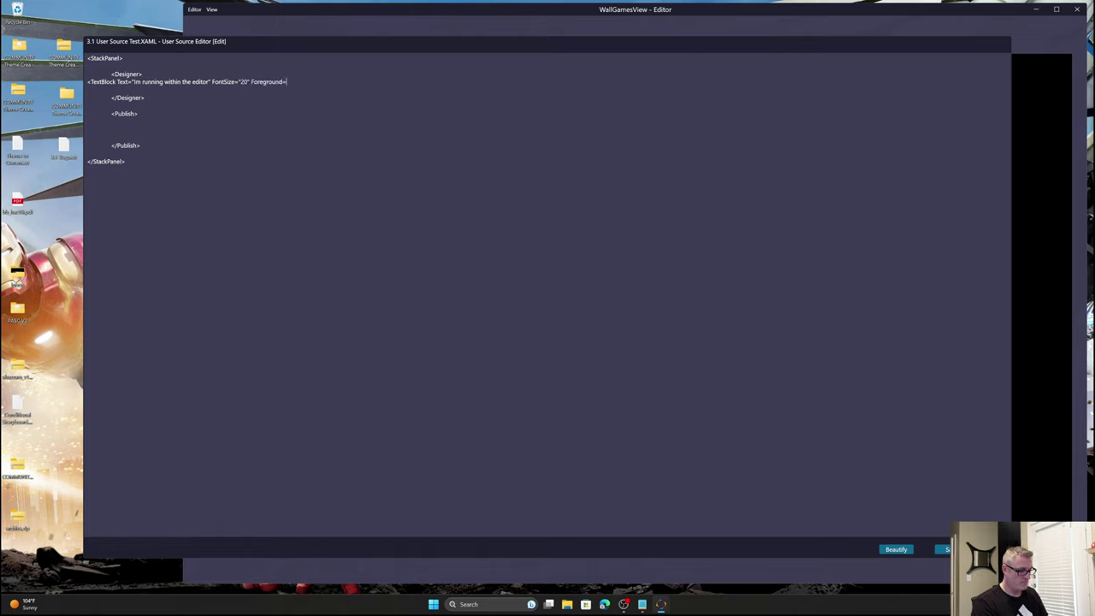
text("White" />)
Paste the TextBlock into Publish and change its text to end 'within BigBox'.
key(shift+Home)
key(ctrl+c)
key(Down)
key(ctrl+v)
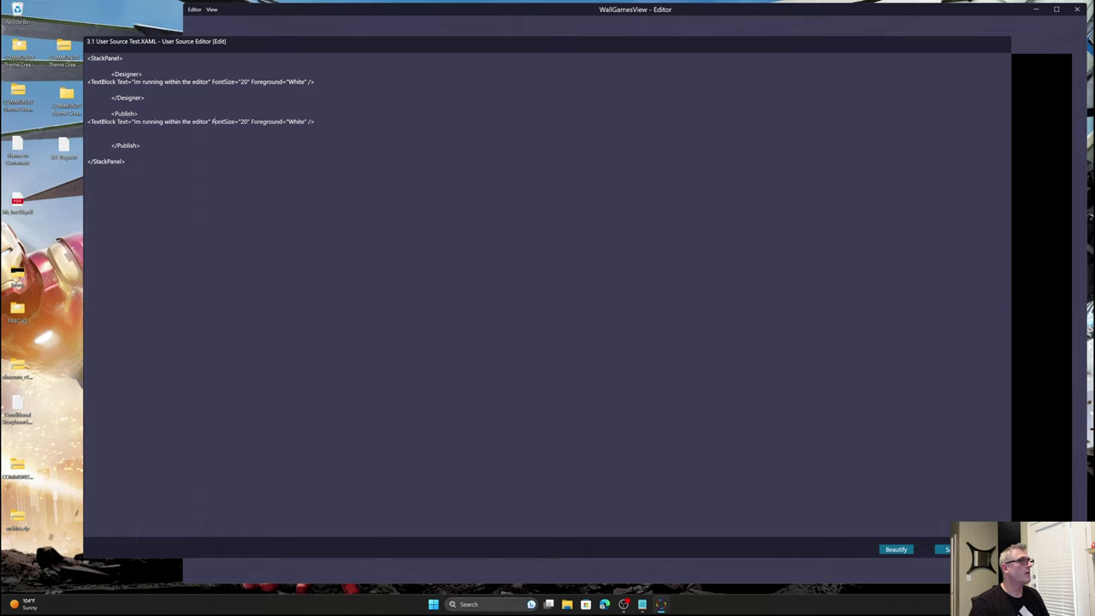
key(BackSpace)
key(BackSpace)
key(BackSpace)
key(BackSpace)
key(BackSpace)
key(BackSpace)
key(BackSpace)
key(BackSpace)
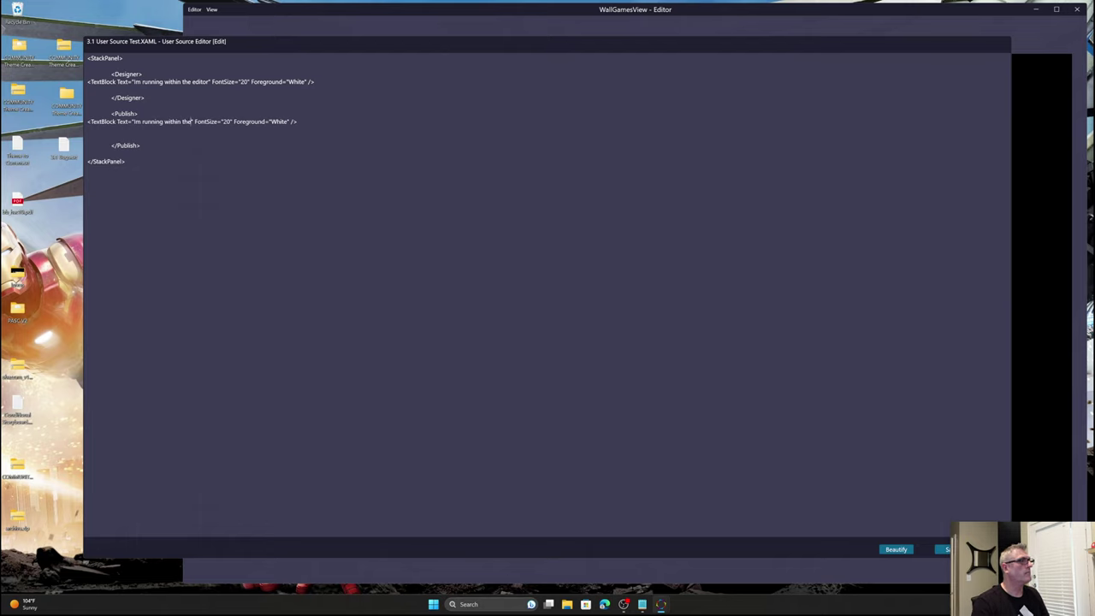
key(BackSpace)
key(BackSpace)
text(BigBox)
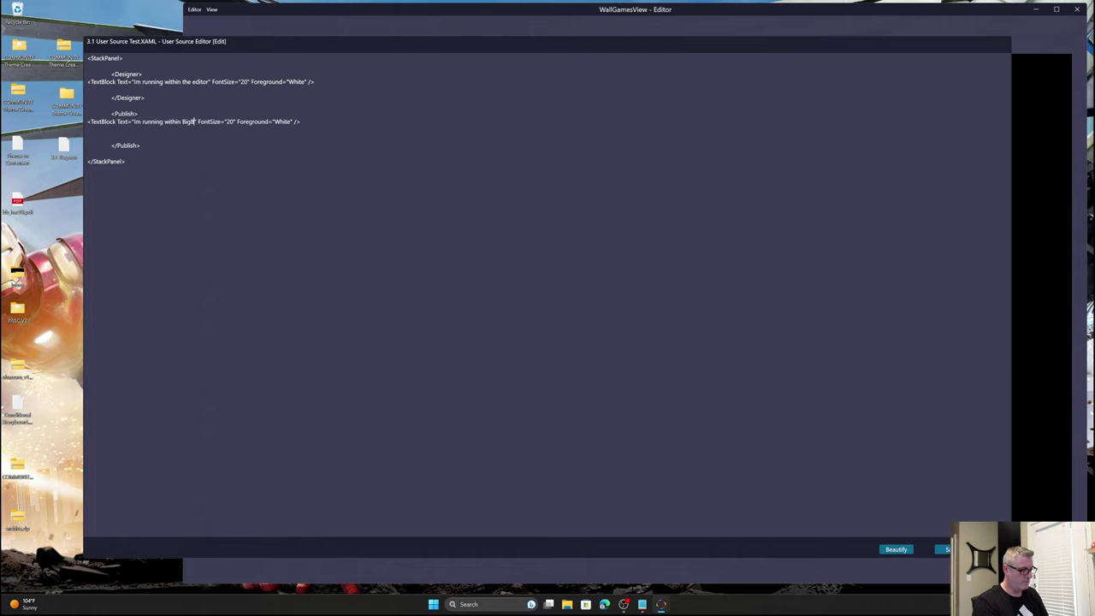
Paste another copy above Designer with the text changed to 'within the Editor/BigBox'.
key(shift+Home)
key(ctrl+c)
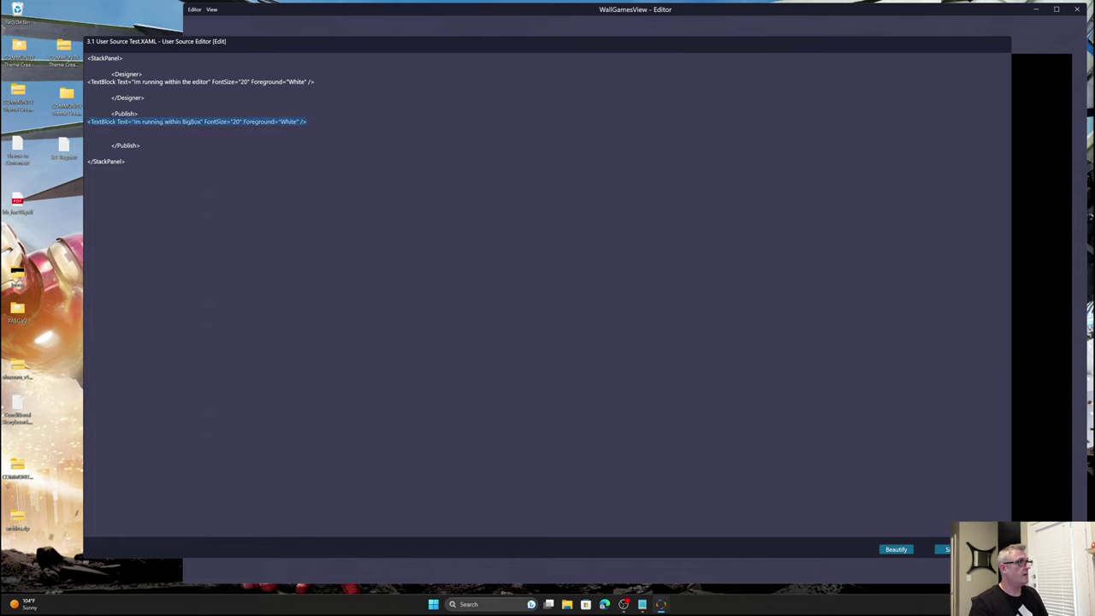
click(86, 97)
key(ctrl+v)
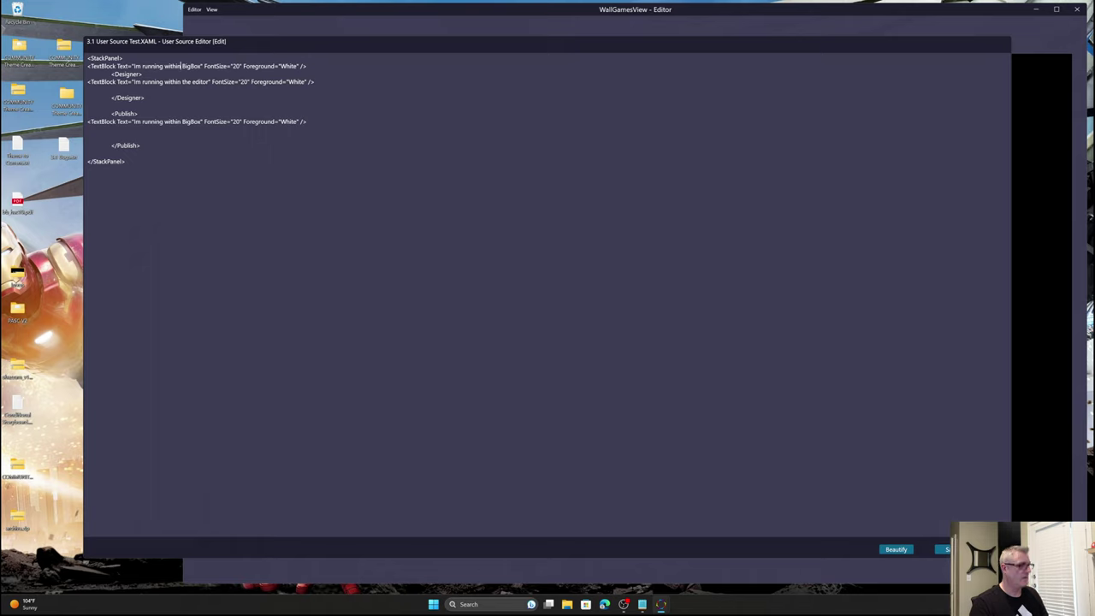
text(the Editor/)
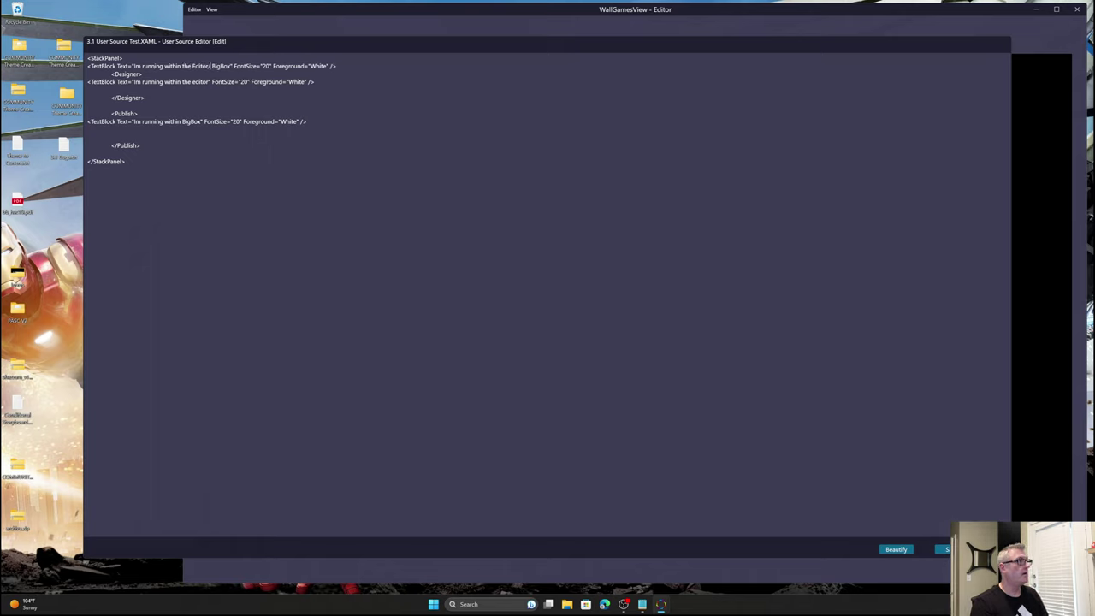
key(Delete)
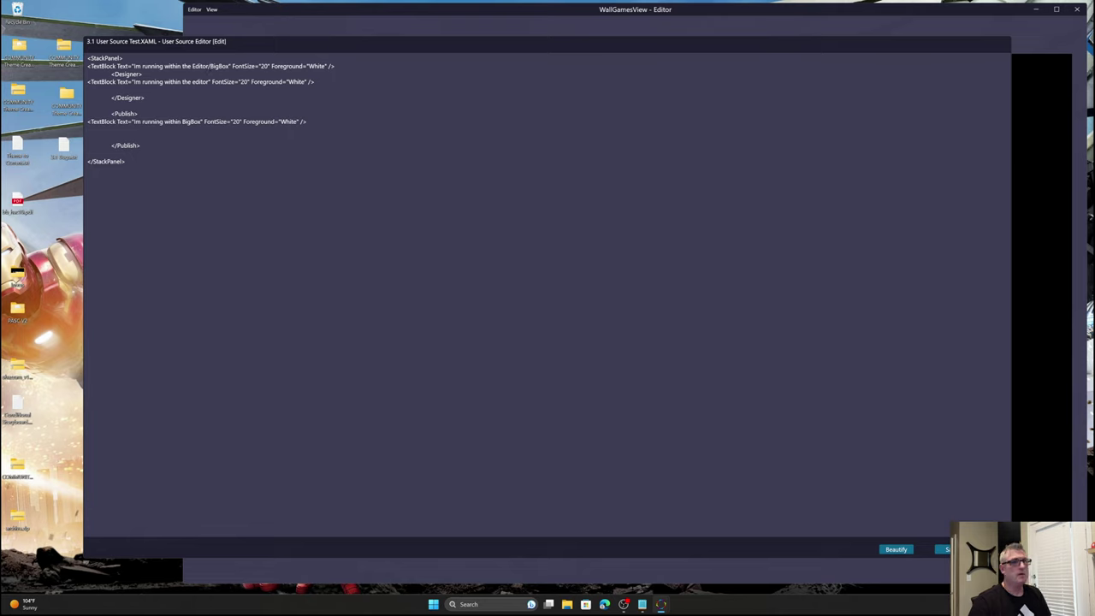
Beautify the XAML, delete the leftover blank line in Publish, and save the user source.
click(896, 550)
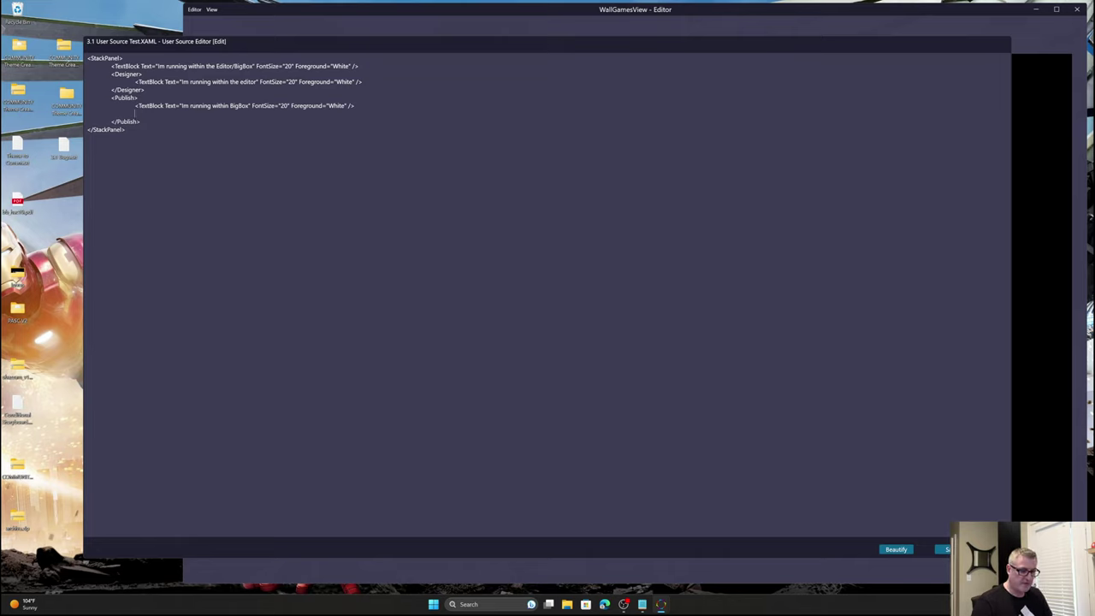
key(BackSpace)
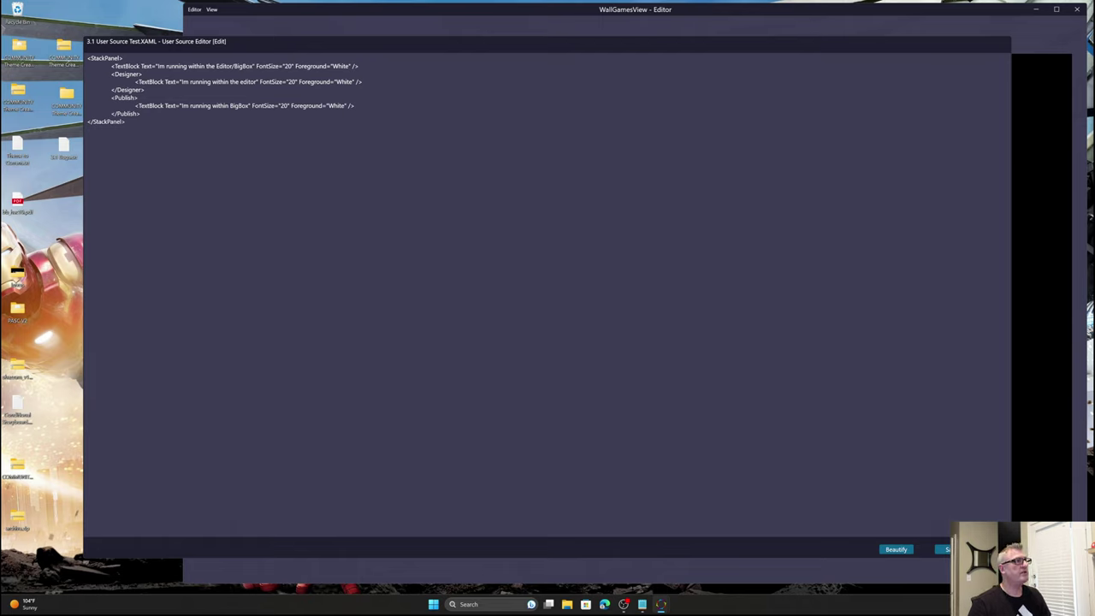
drag(155, 66, 142, 75)
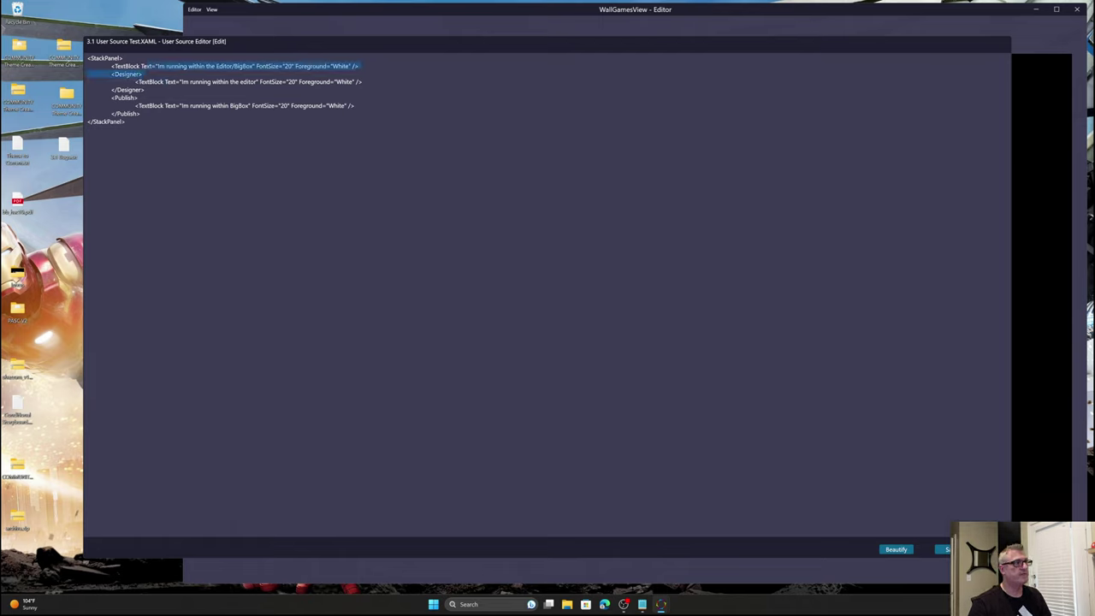
click(189, 82)
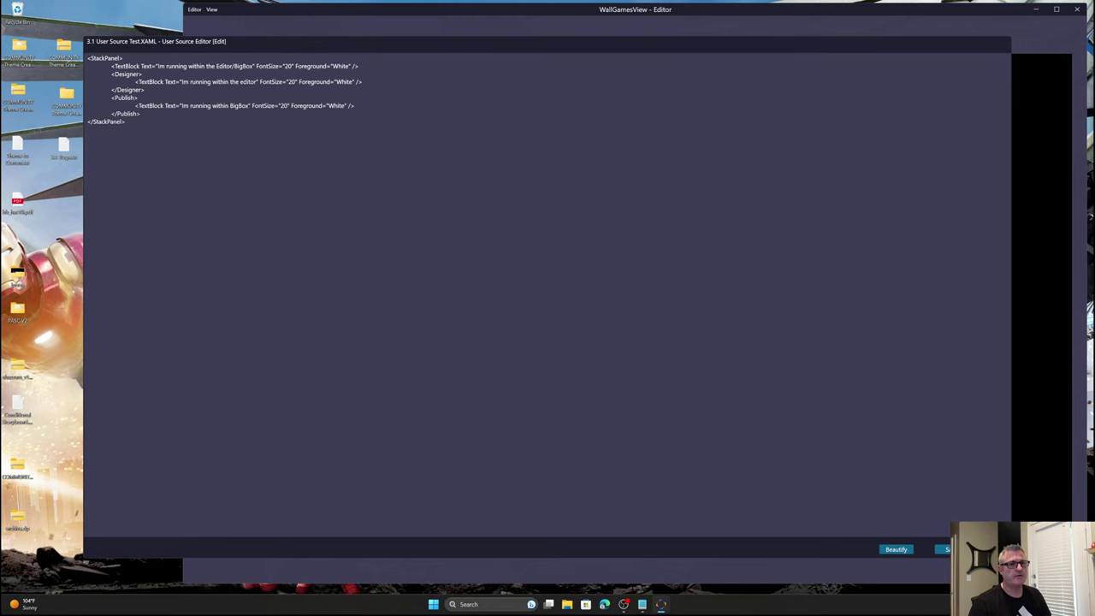
click(943, 549)
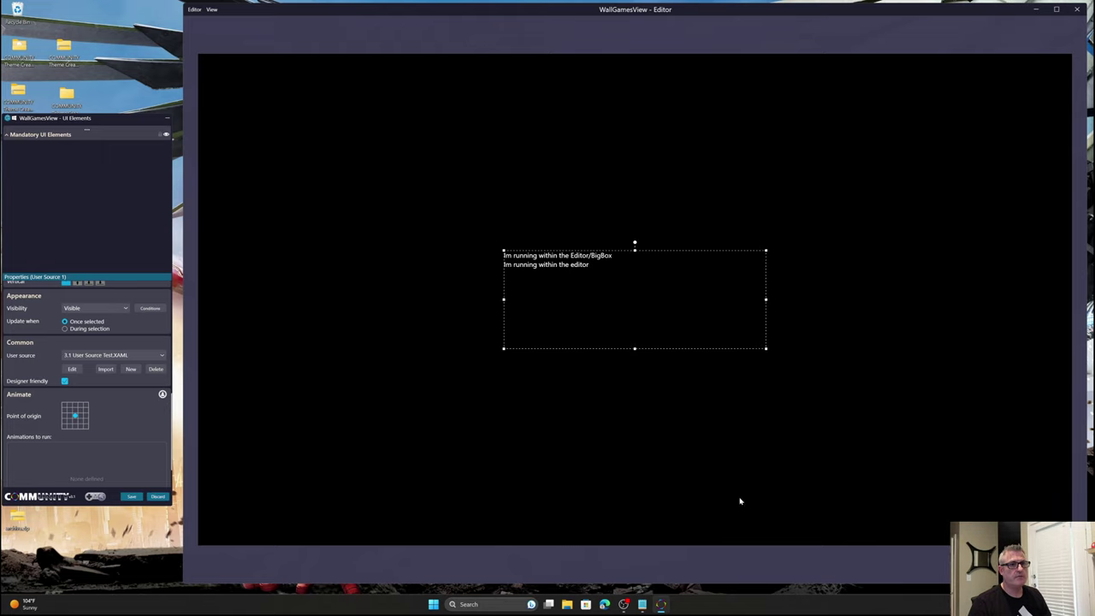
Review the user source code again, then close the WallGamesView editor without keeping changes.
click(74, 369)
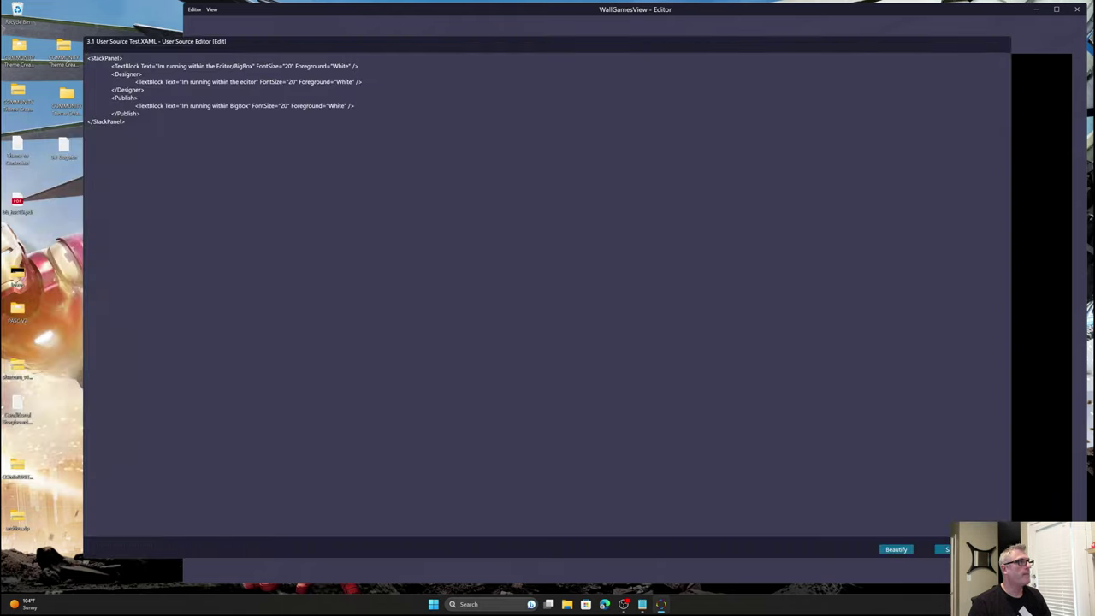
drag(345, 105, 26, 77)
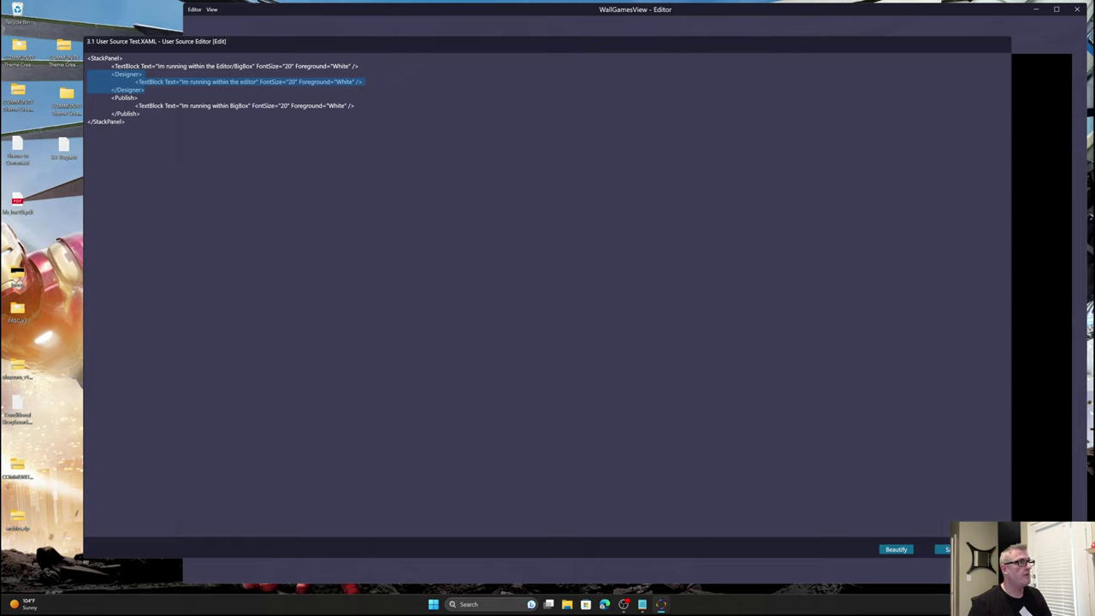
drag(354, 105, 111, 105)
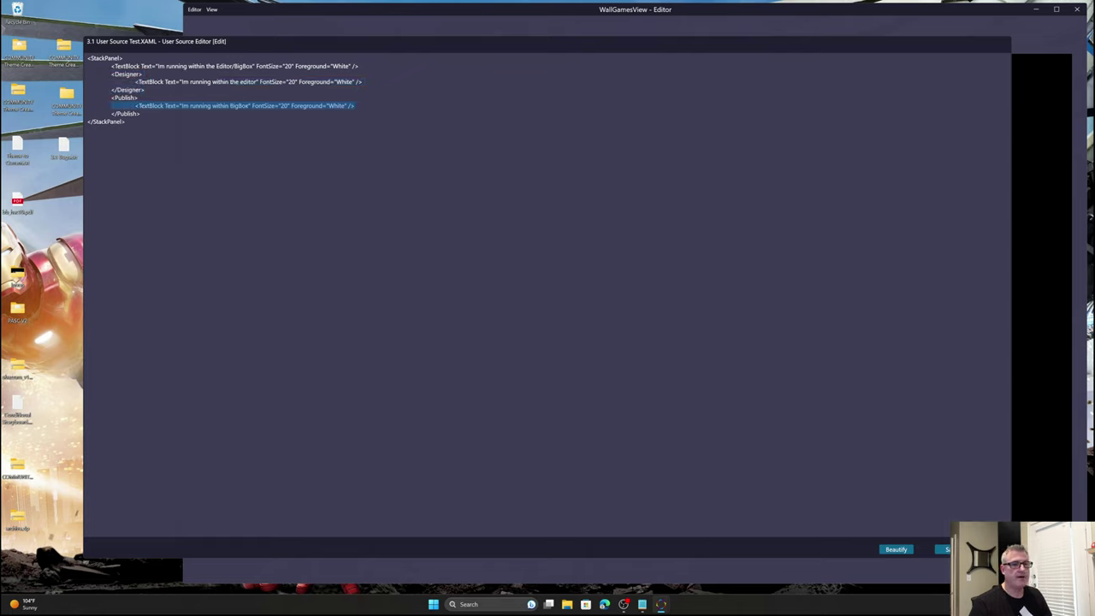
key(ctrl+s)
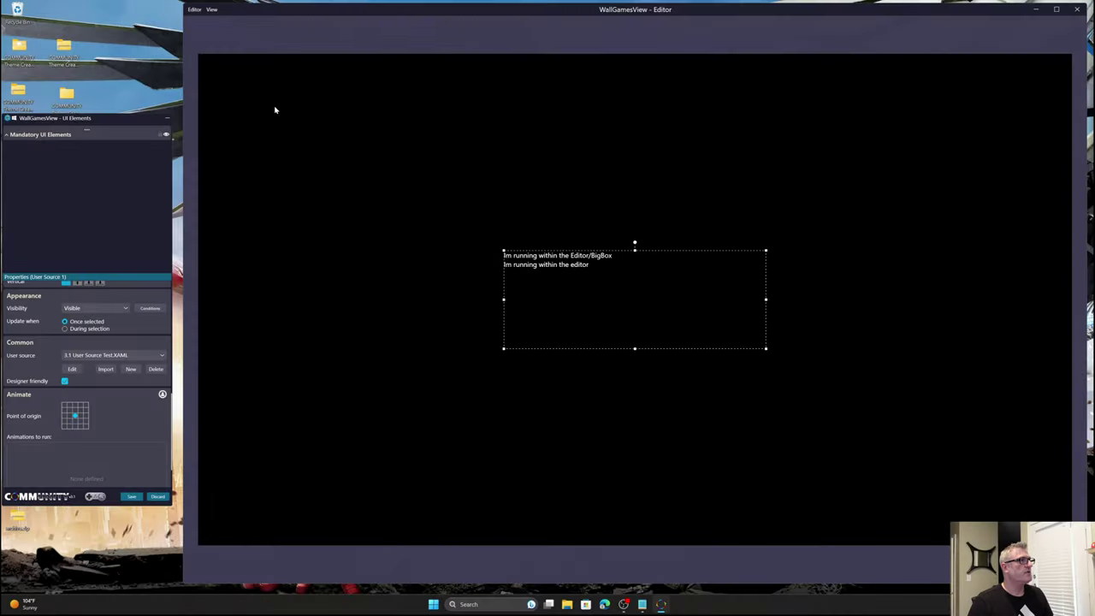
click(158, 497)
click(573, 315)
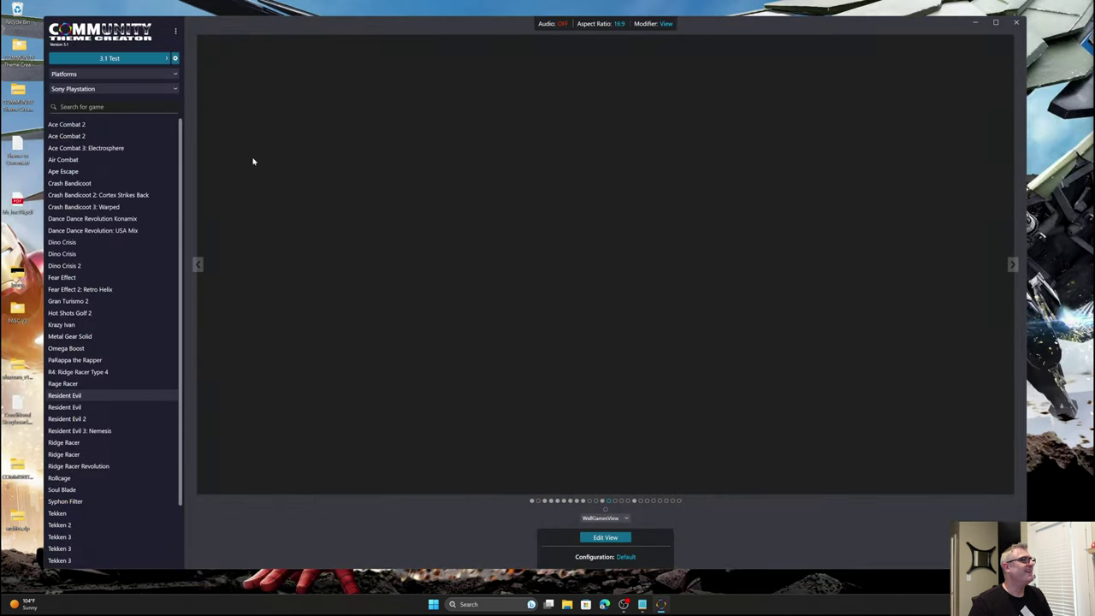
Open HorizontalWheel2GamesView in the layout editor.
click(544, 501)
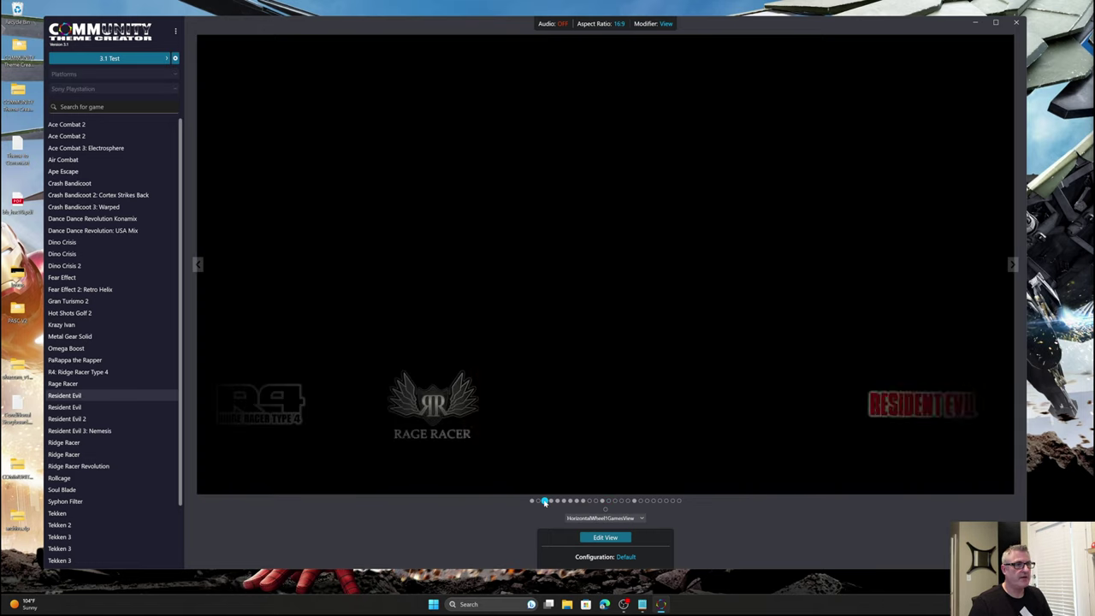
click(551, 502)
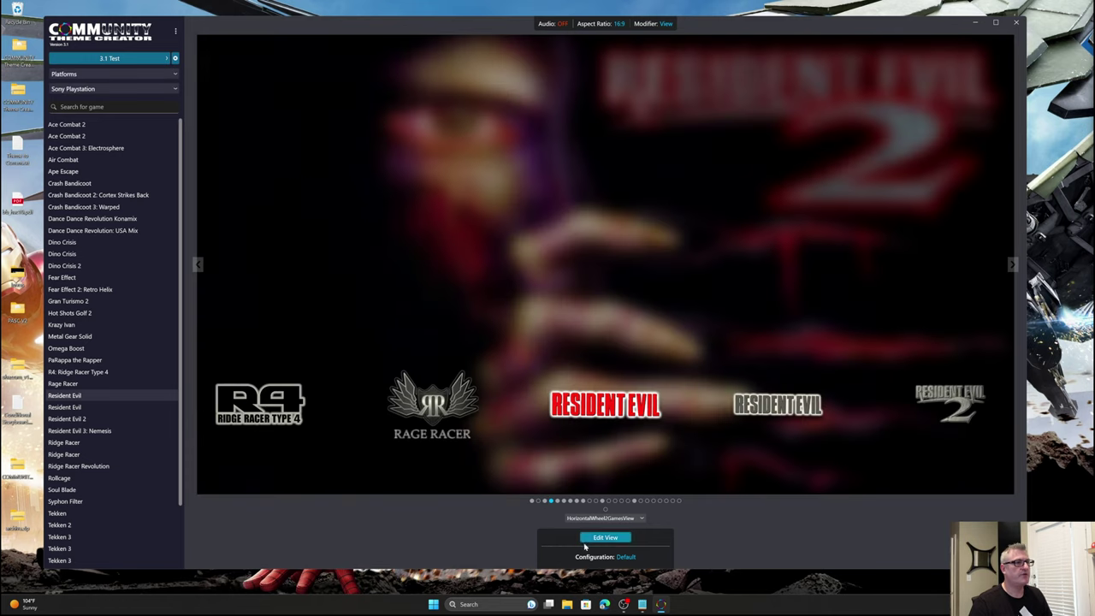
click(596, 539)
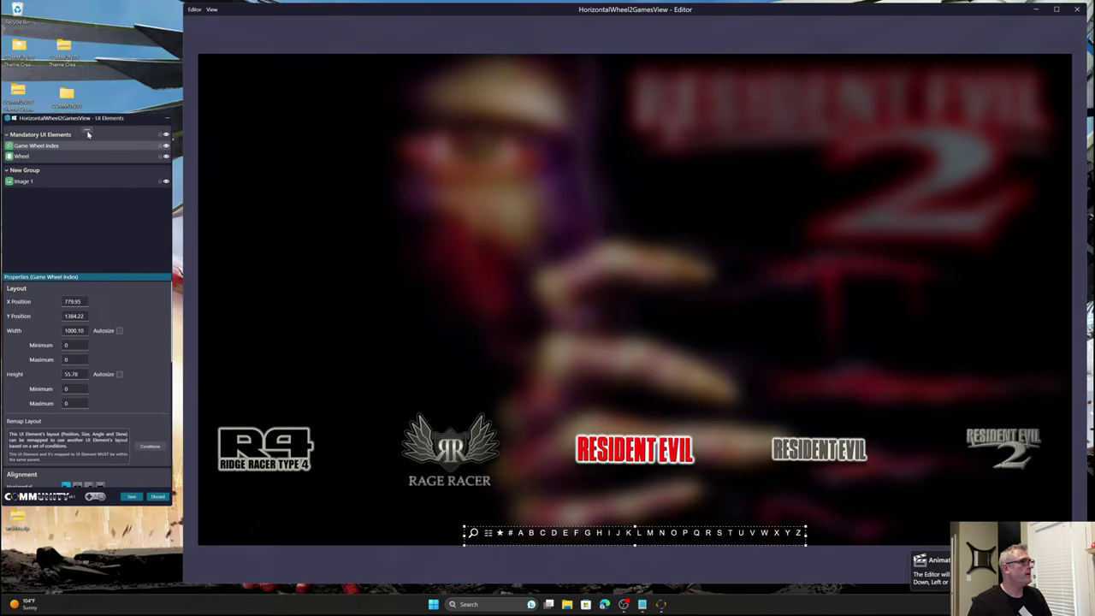
Add Rectangle 1 to the view and turn on 'Use as resource'.
click(88, 133)
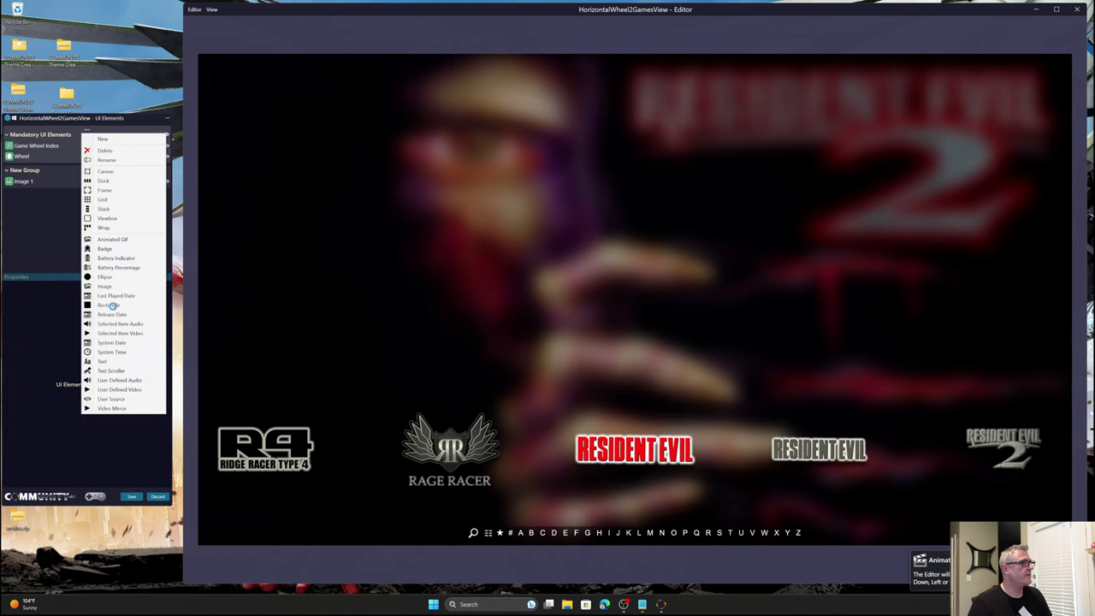
click(108, 305)
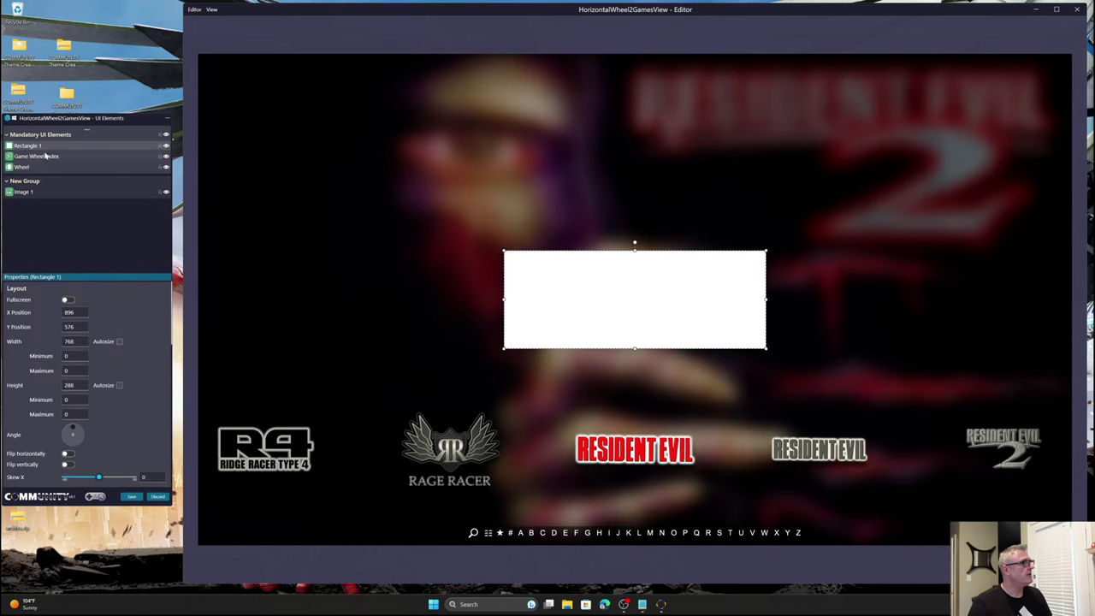
scroll(36, 326, down, 5)
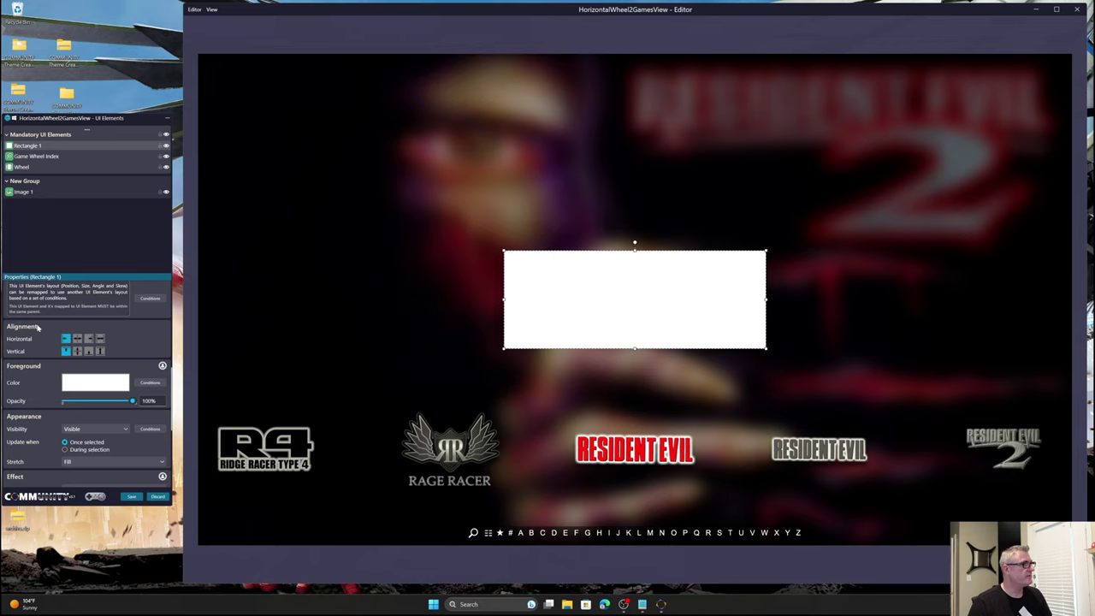
scroll(35, 325, up, 4)
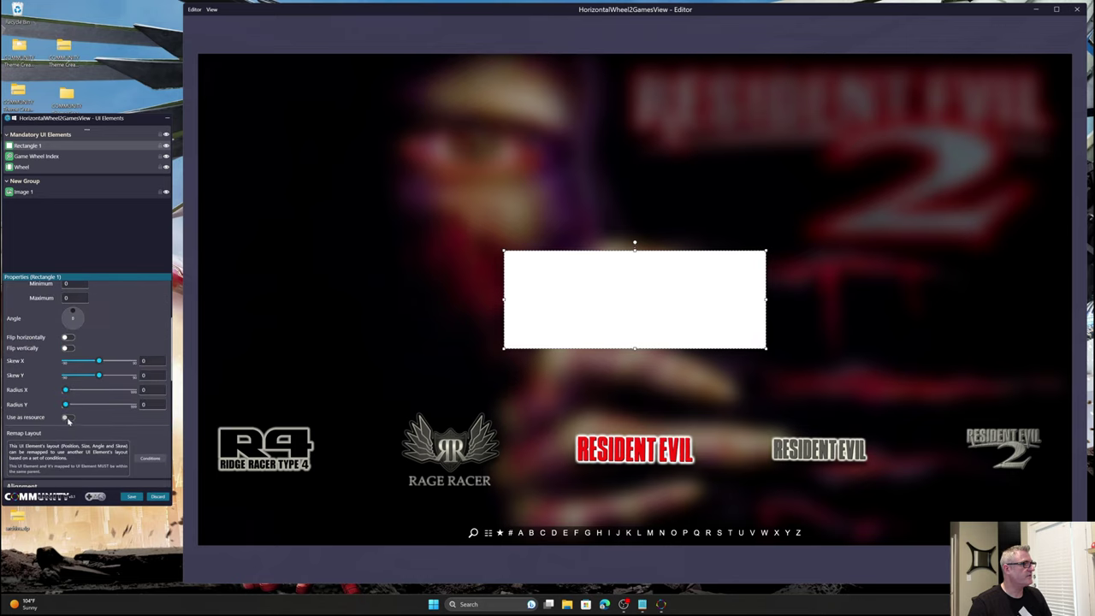
click(66, 417)
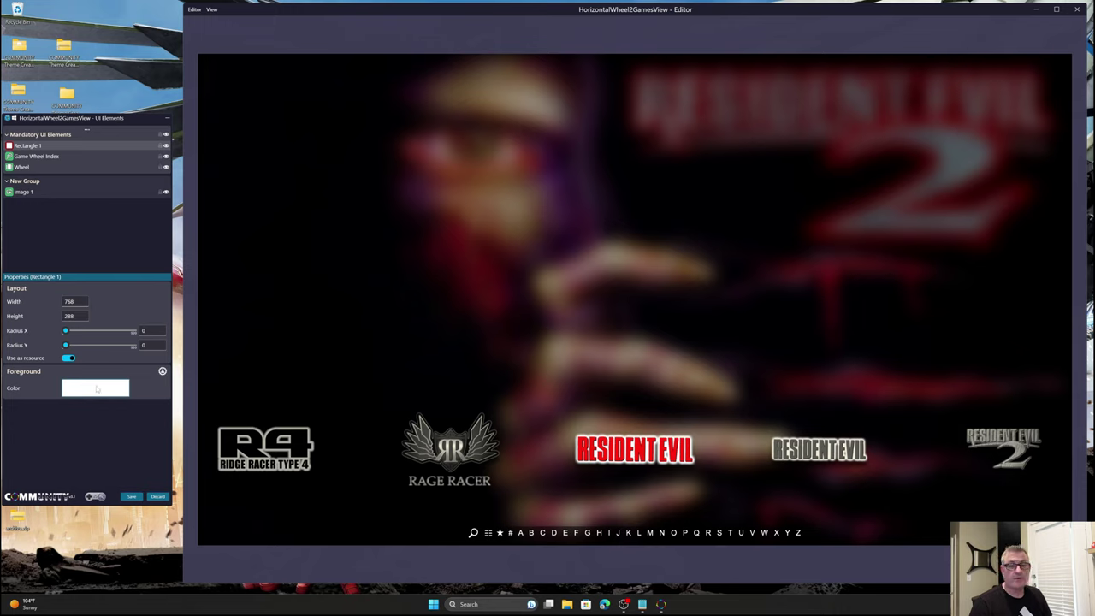
Give Rectangle 1's foreground a linear gradient with transparent left and right ends.
click(96, 389)
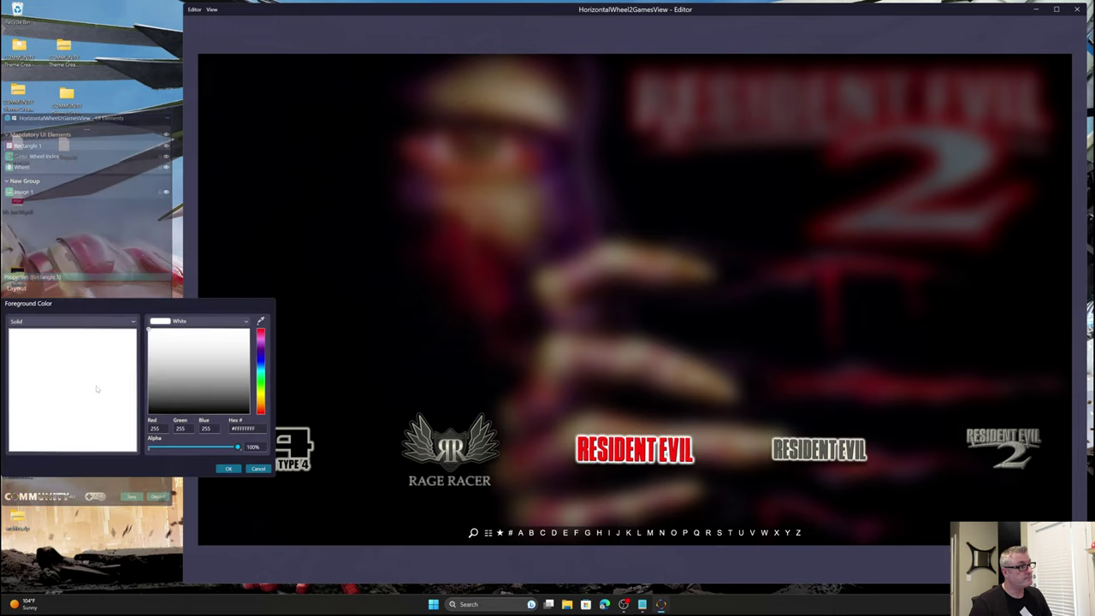
click(68, 321)
click(65, 348)
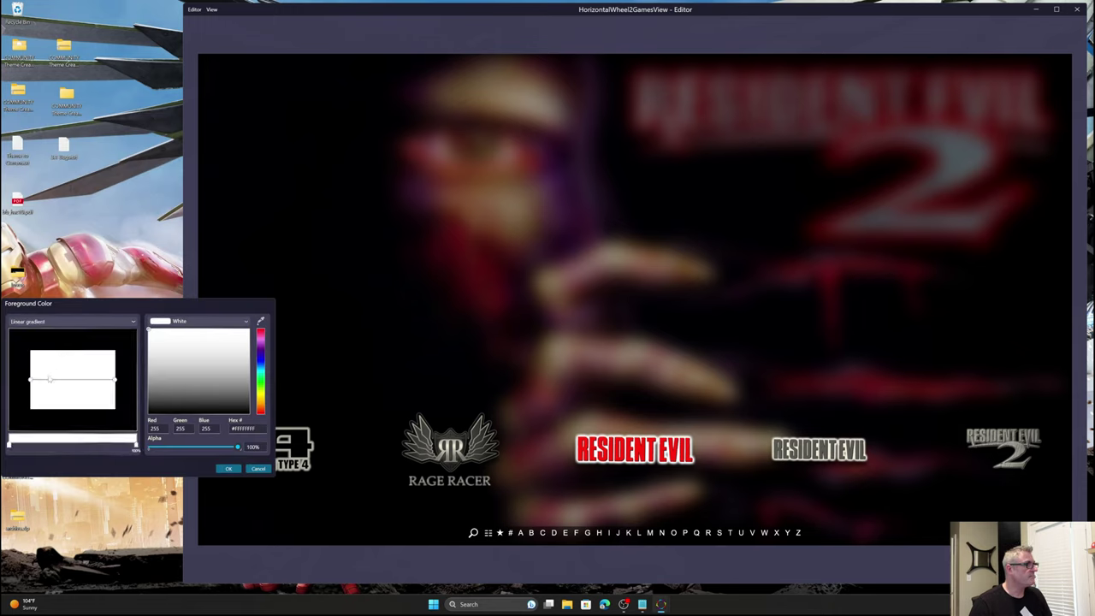
click(11, 445)
drag(237, 447, 117, 450)
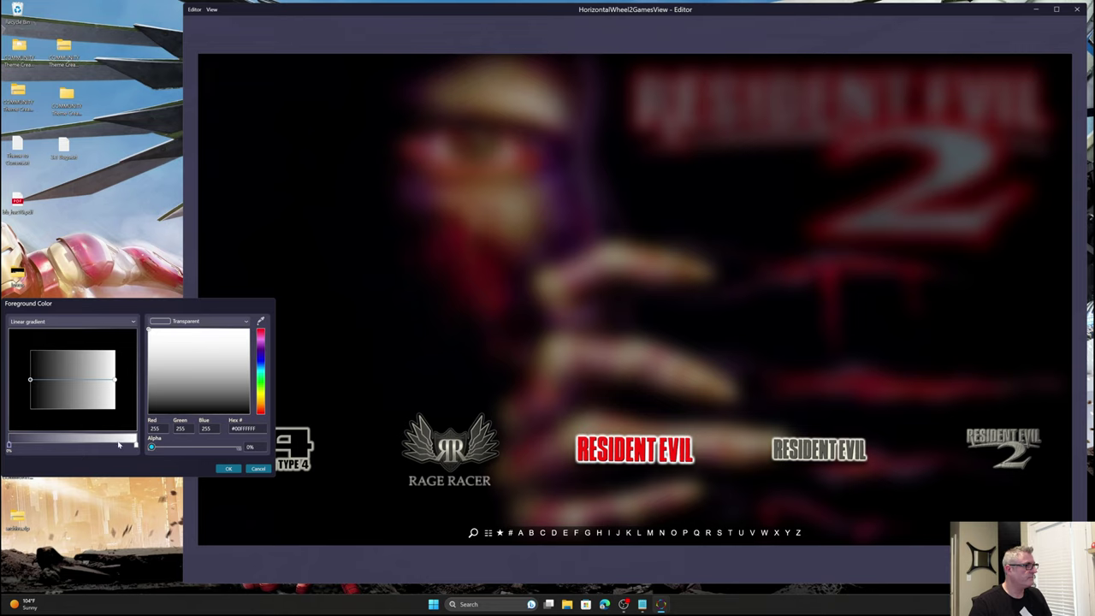
click(136, 447)
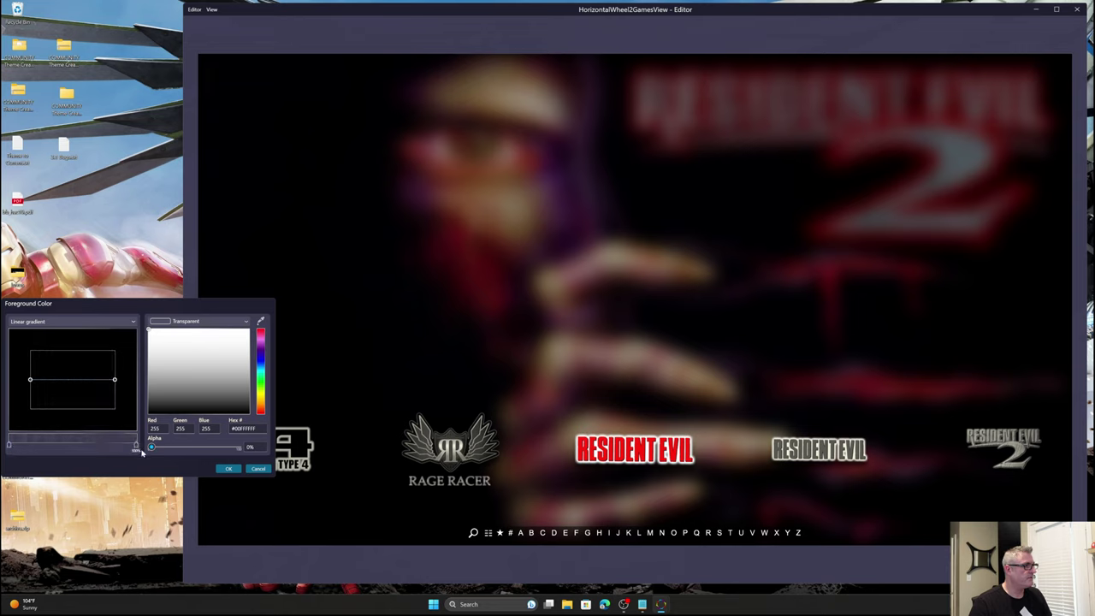
Add opaque white gradient stops near 20% and 80%, and apply the fill.
click(34, 446)
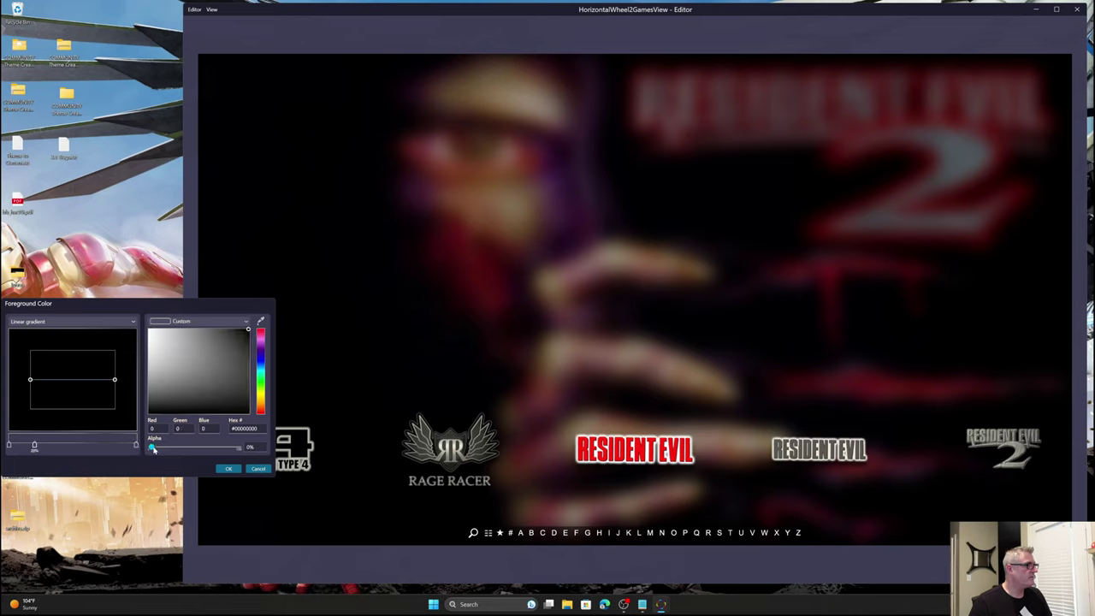
click(150, 337)
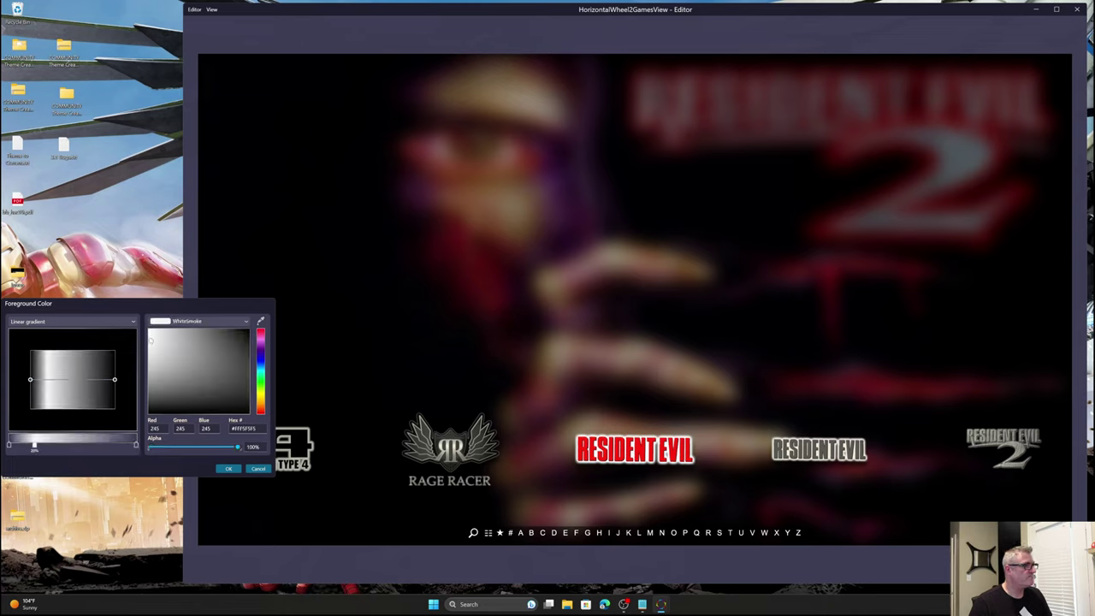
drag(150, 337, 145, 315)
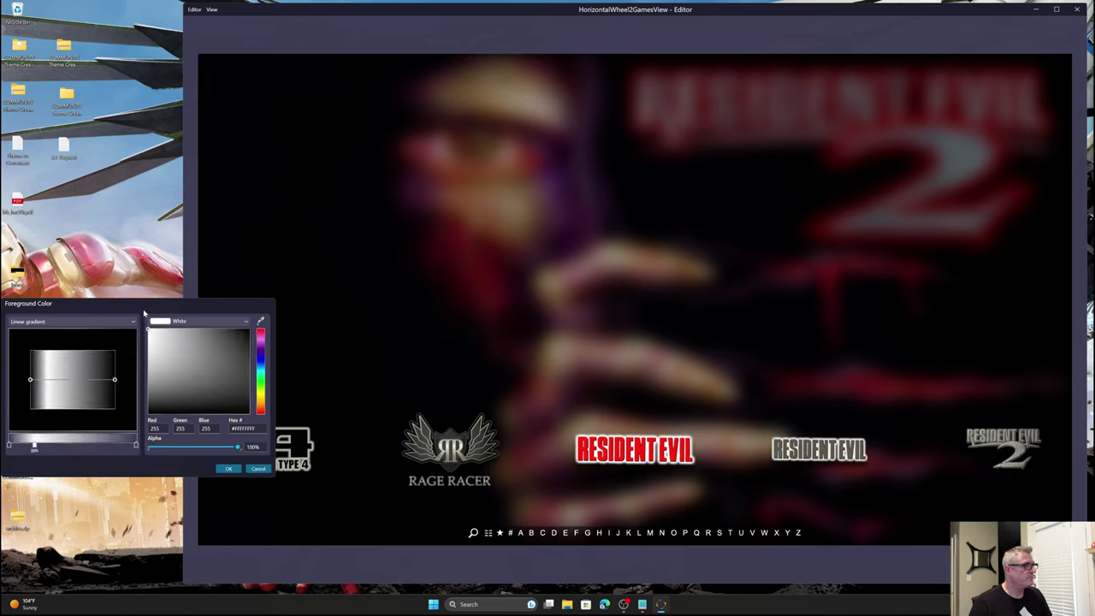
click(109, 446)
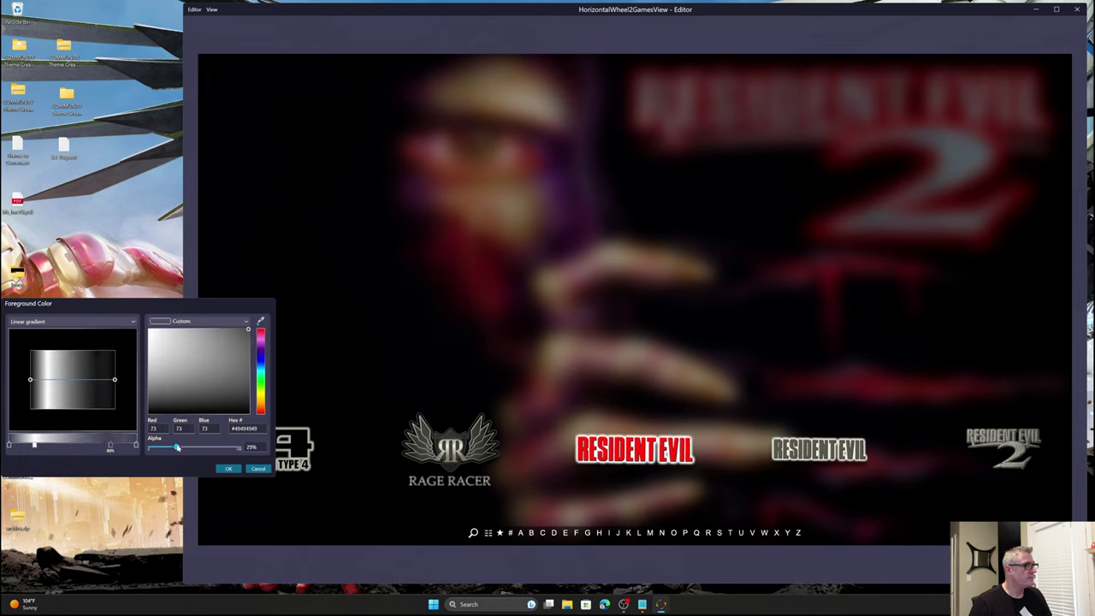
drag(176, 448, 238, 447)
drag(178, 395, 136, 313)
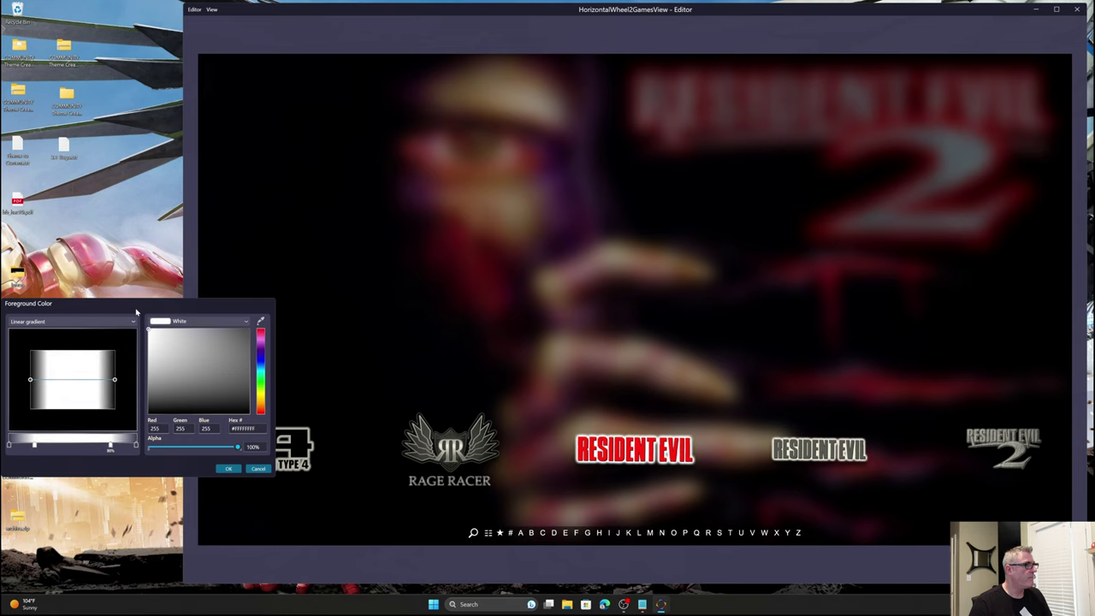
click(228, 470)
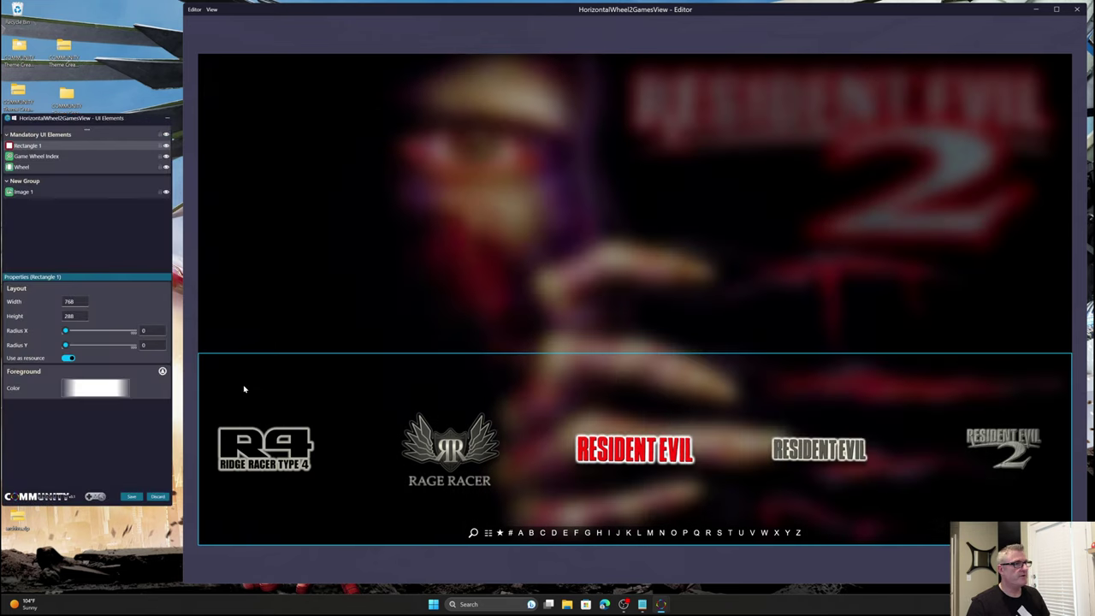
Give the Wheel a Gradient resource opacity mask using Rectangle 1.
click(481, 432)
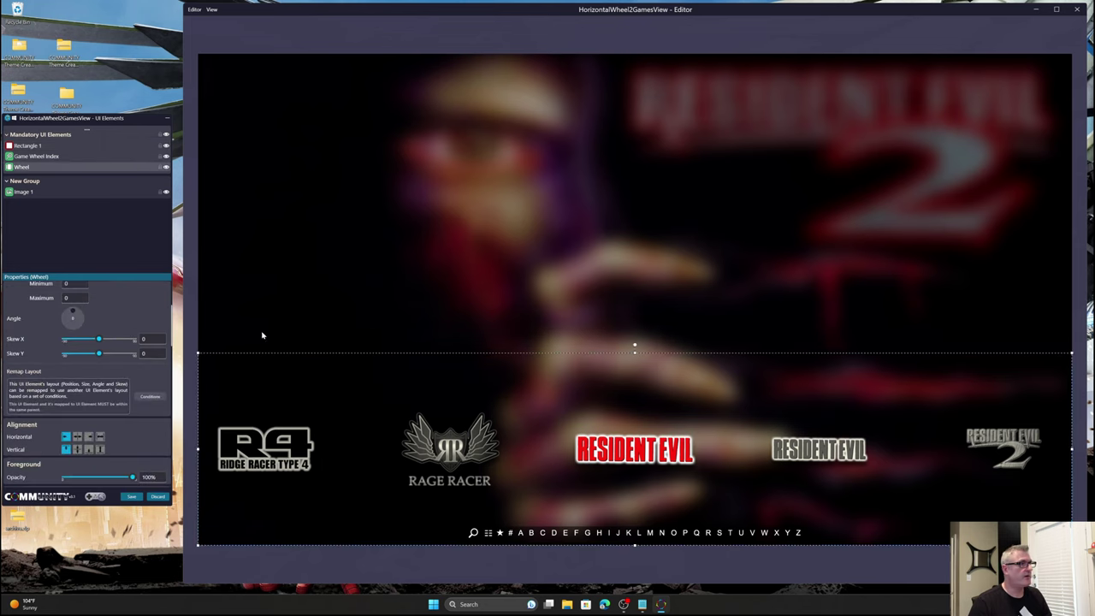
scroll(30, 377, down, 5)
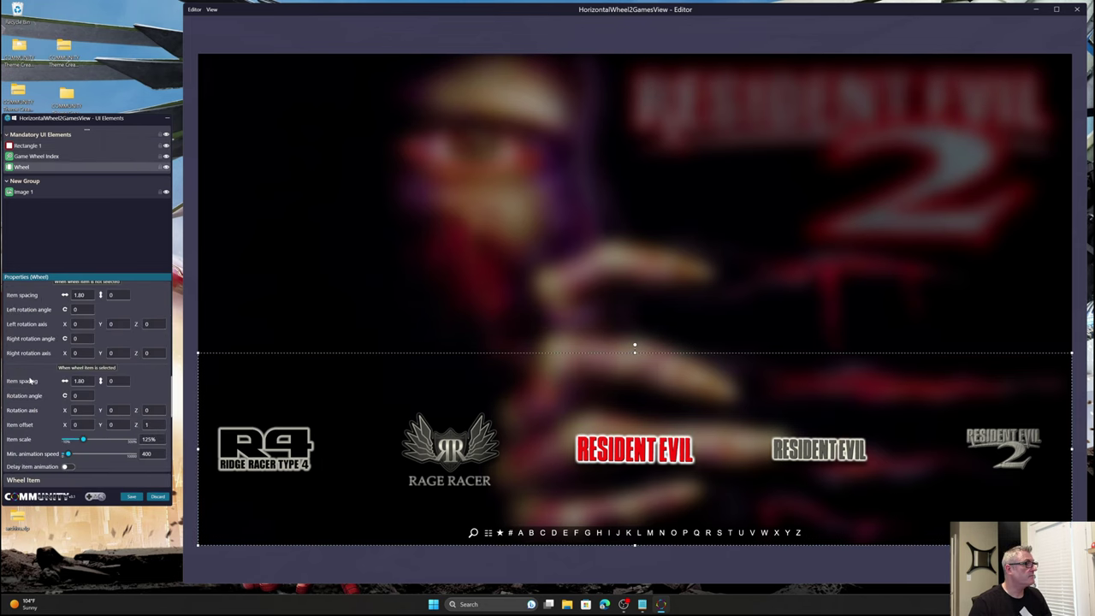
scroll(30, 376, up, 1)
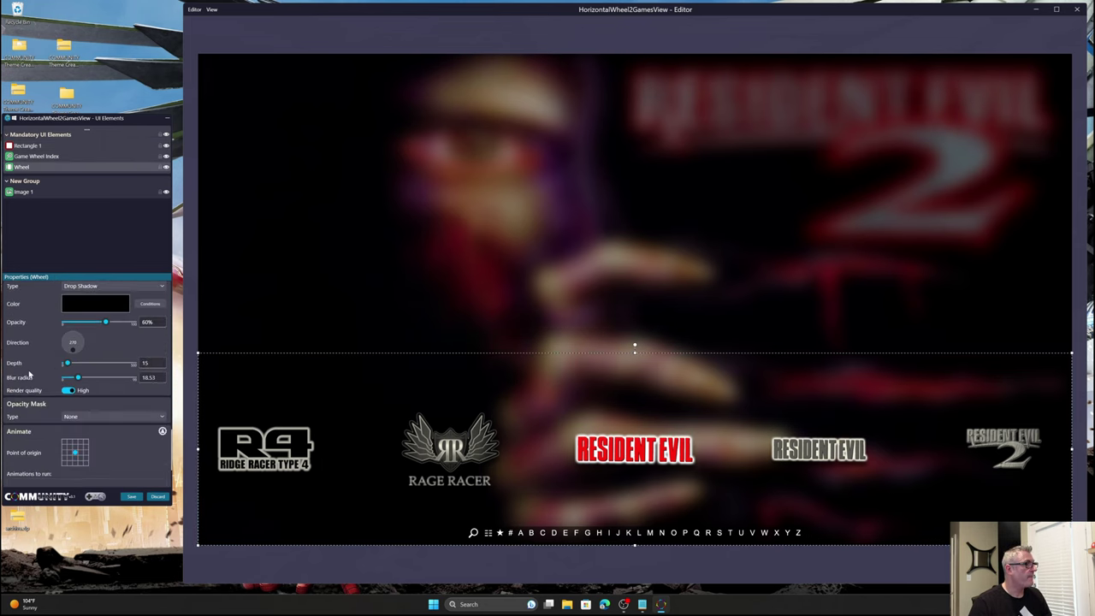
click(83, 417)
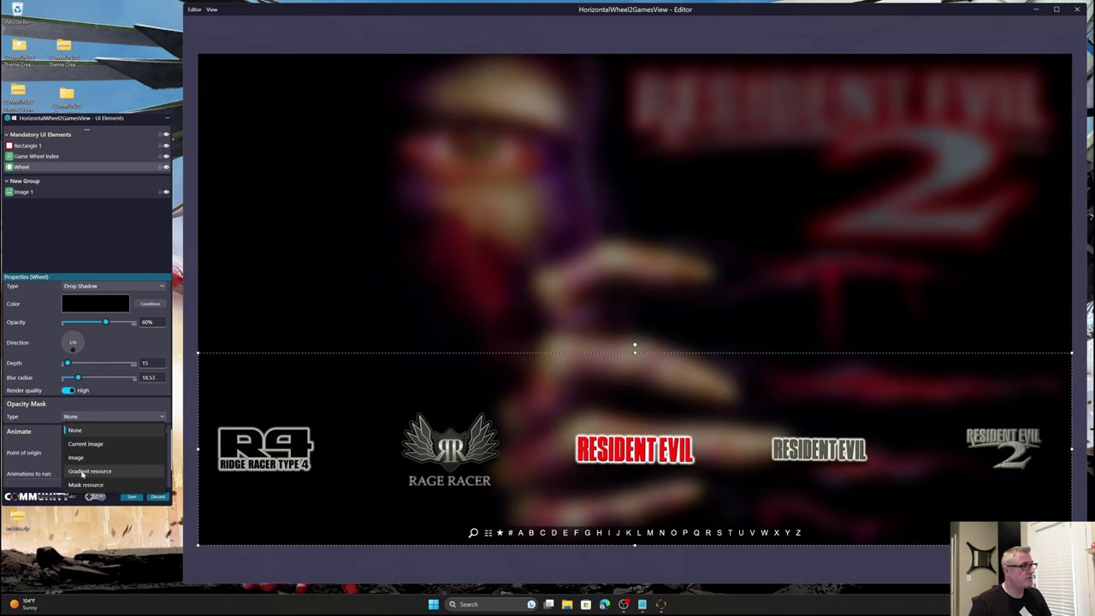
click(109, 471)
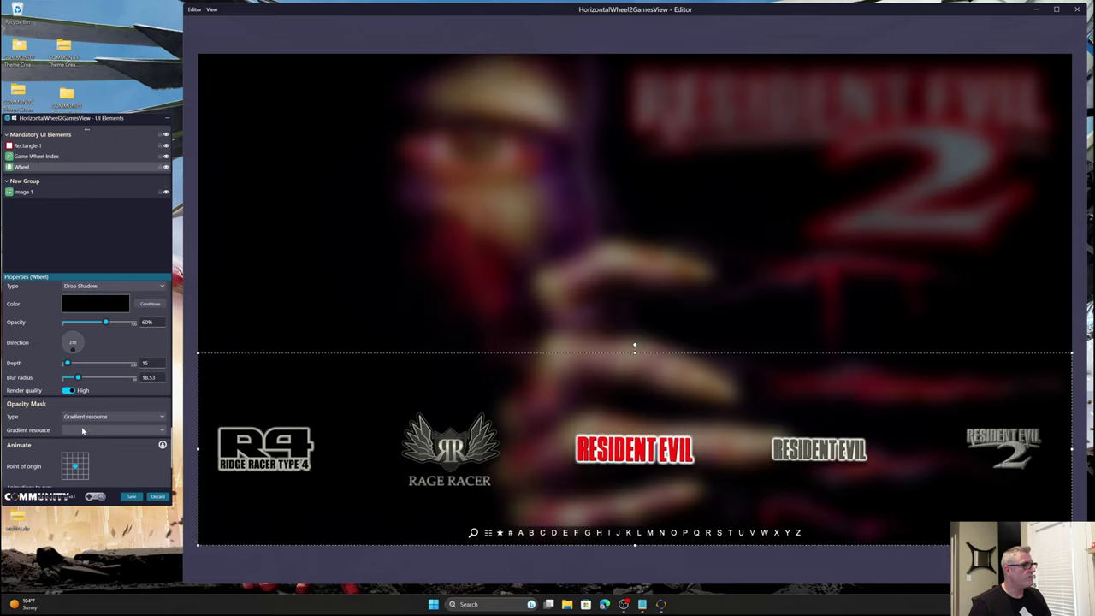
click(82, 431)
click(85, 447)
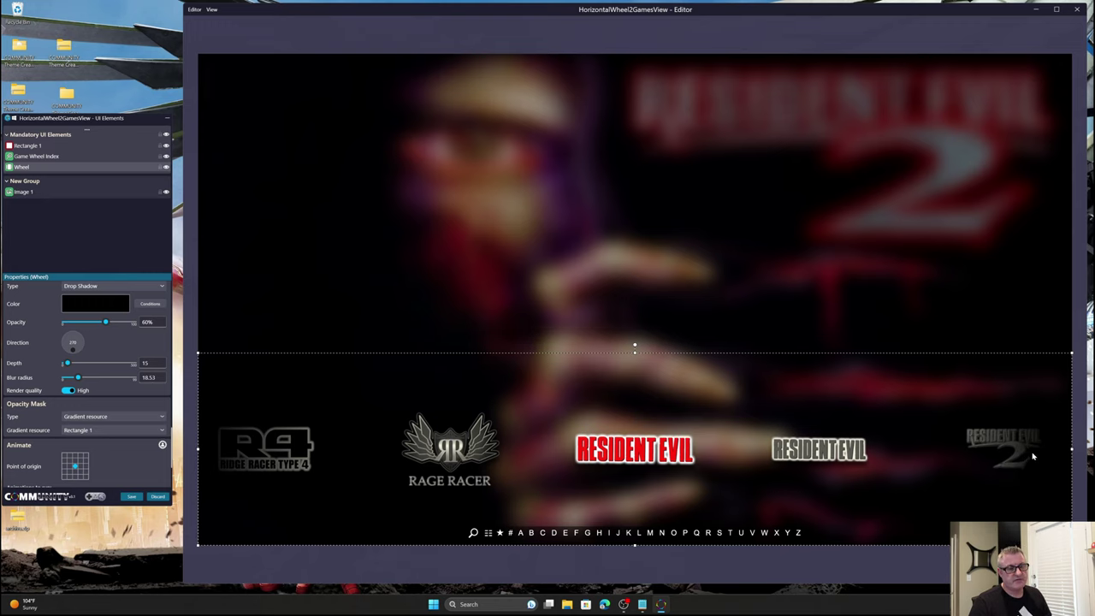
Move Rectangle 1's left white and transparent gradient stops inward and apply the gradient.
click(90, 149)
click(101, 390)
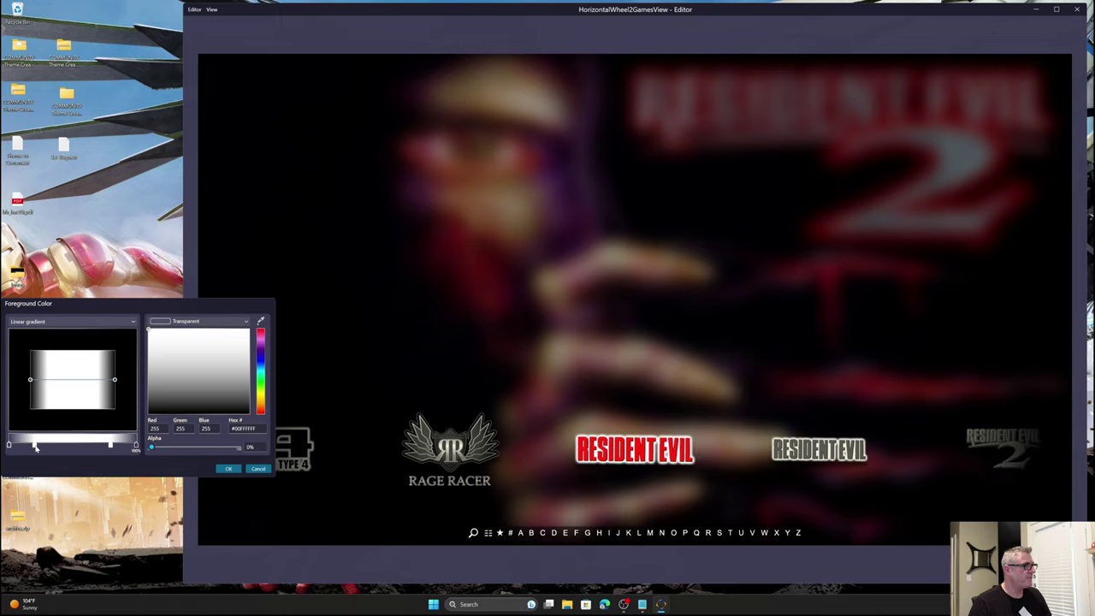
drag(35, 446, 124, 452)
drag(12, 446, 22, 447)
click(228, 468)
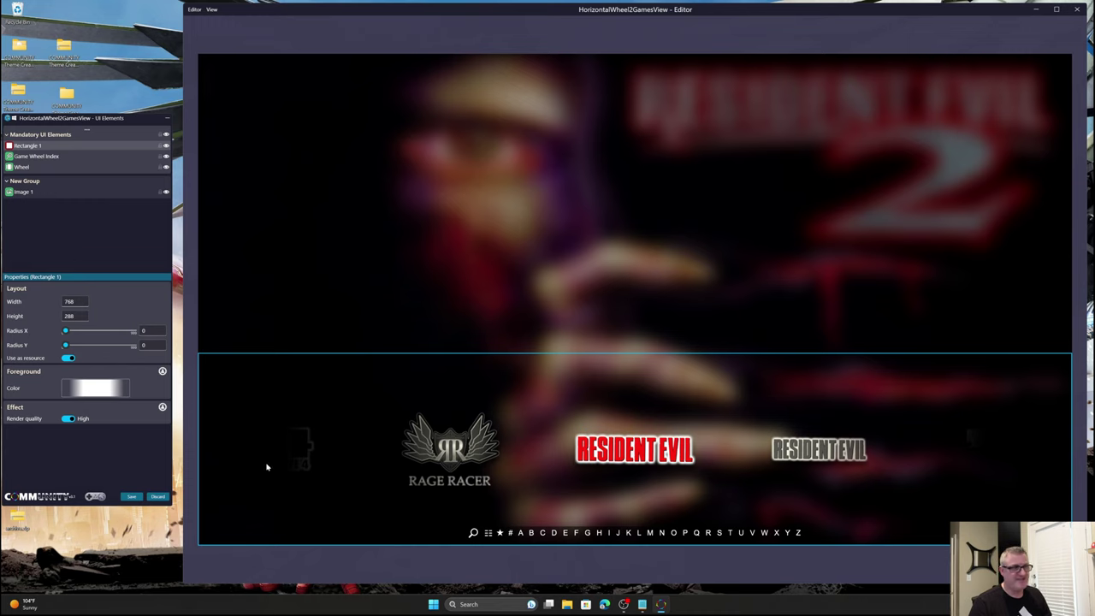
Nudge the right-end stop and left transparent stop back outward, then apply the revised gradient.
click(124, 393)
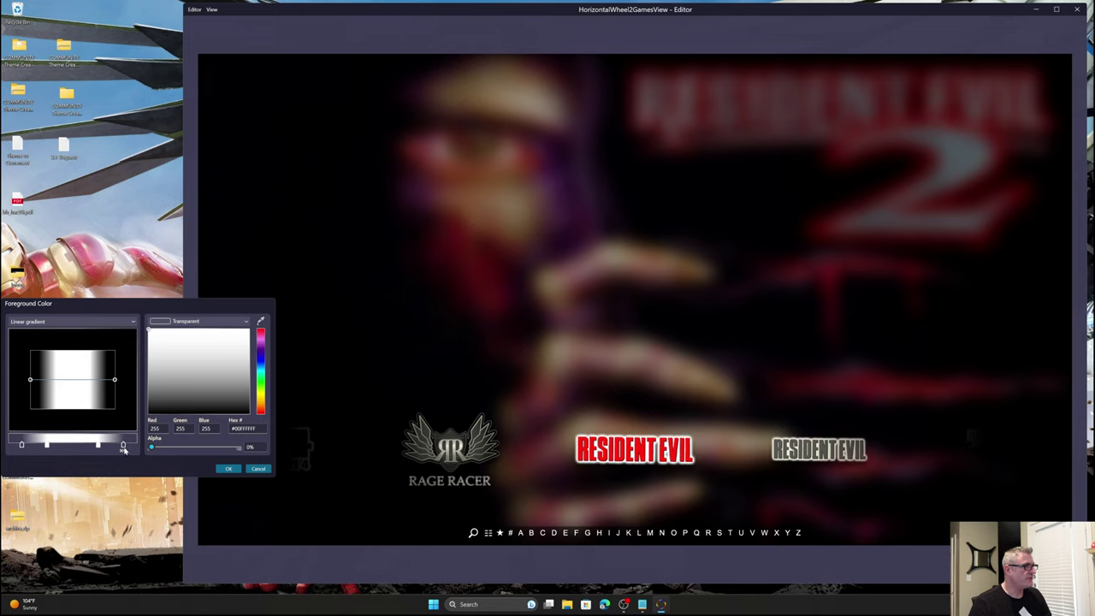
drag(123, 446, 128, 447)
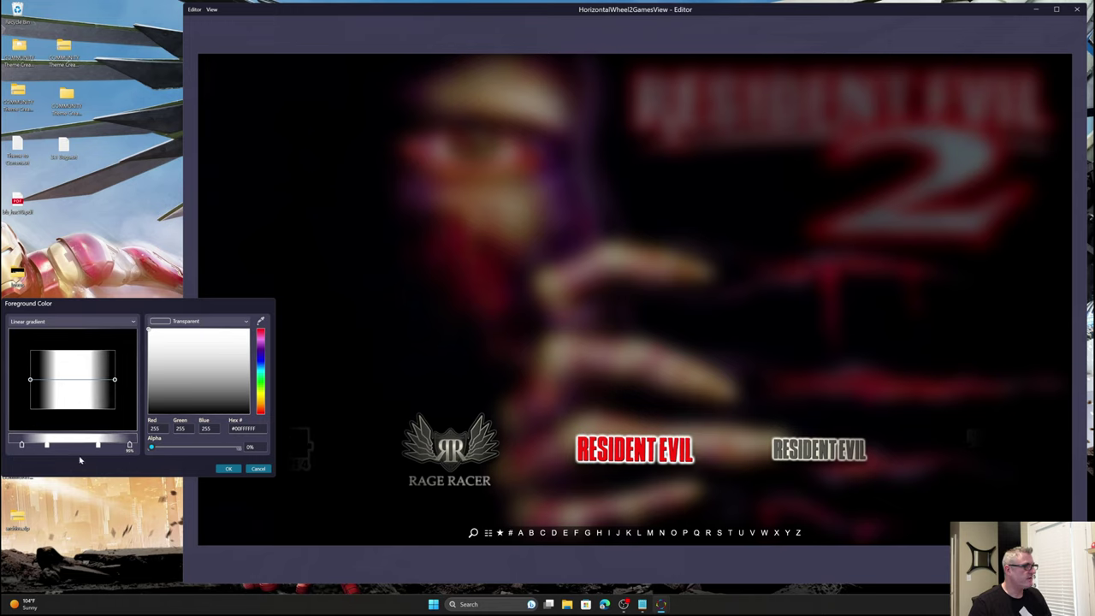
drag(20, 452, 13, 448)
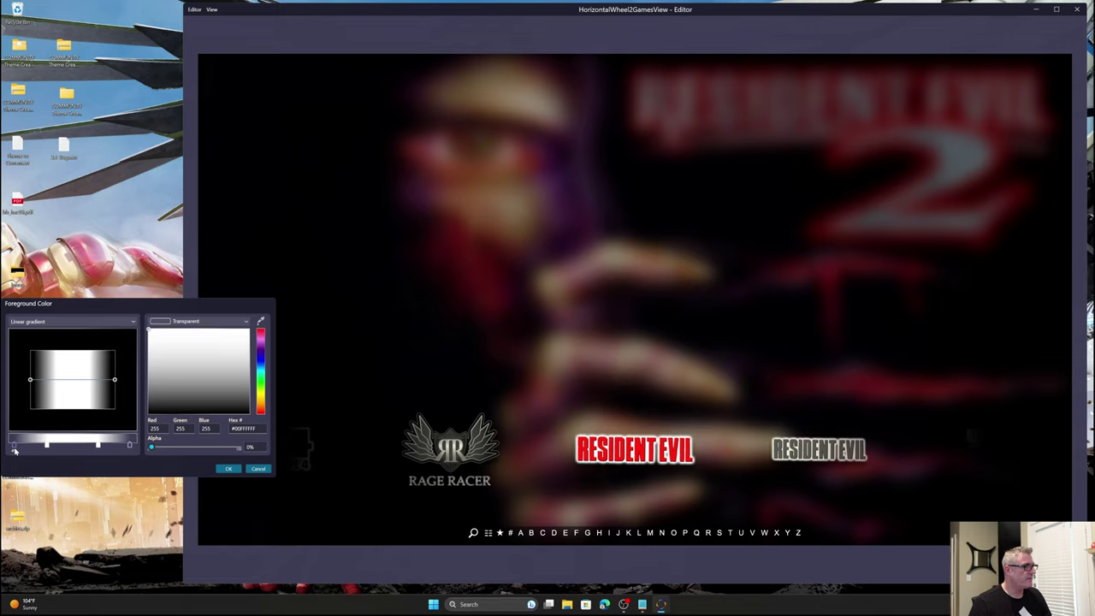
click(228, 468)
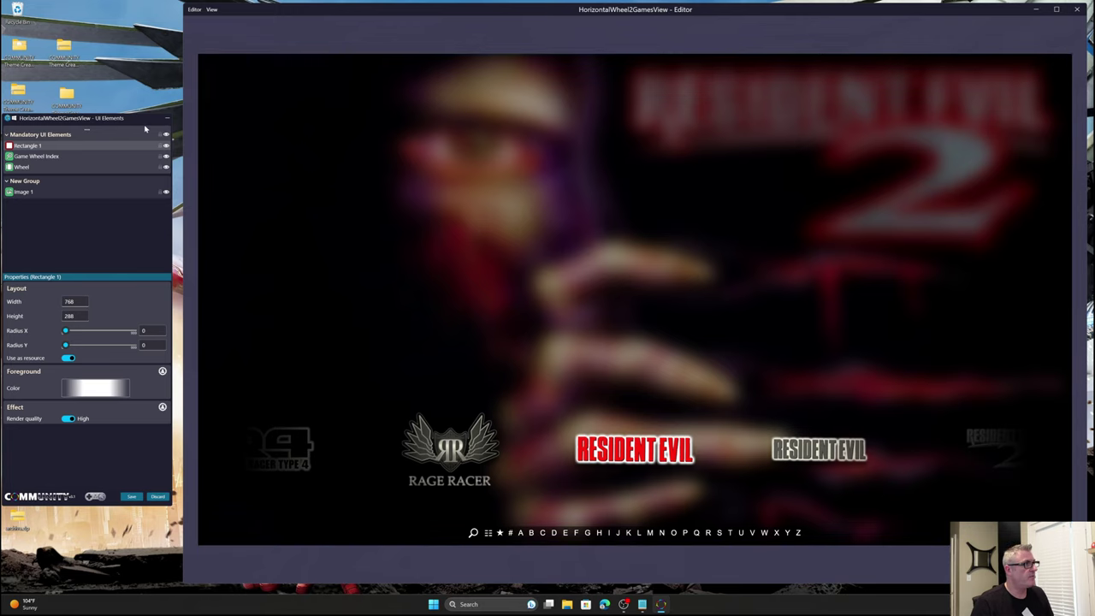
Shift the elements panel window slightly to the right.
drag(139, 122, 144, 122)
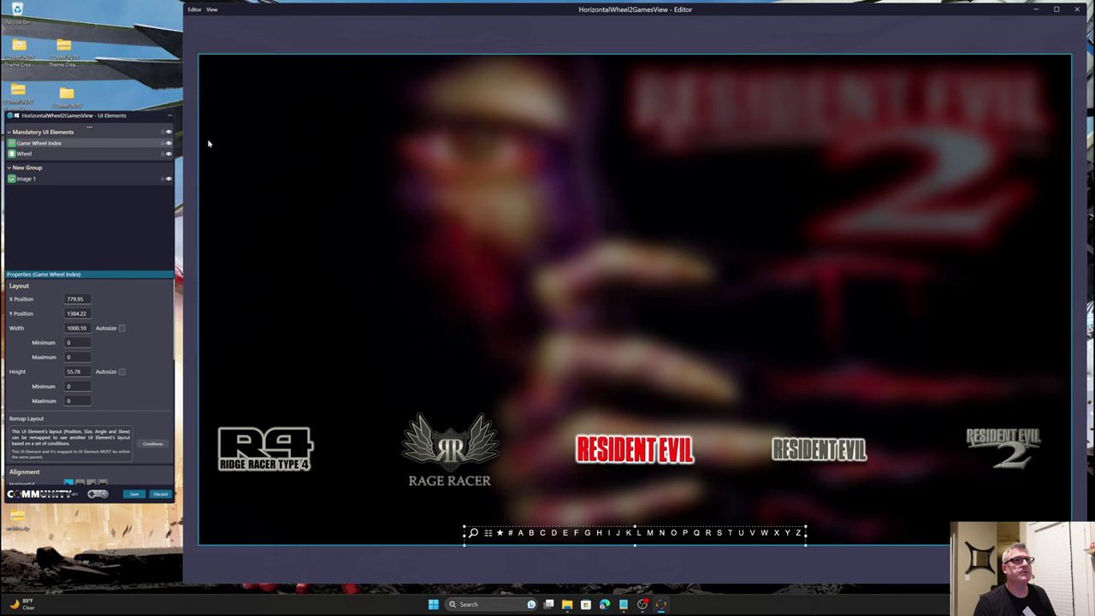
Discard the editor changes and open the Pyramids theme from the Theme Manager.
click(161, 495)
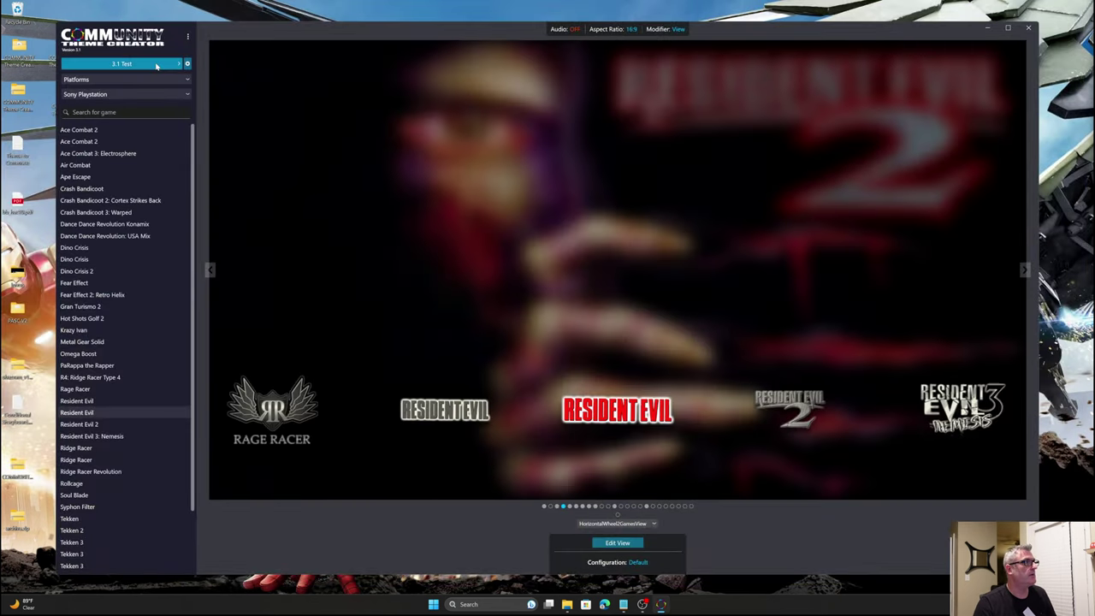
click(156, 66)
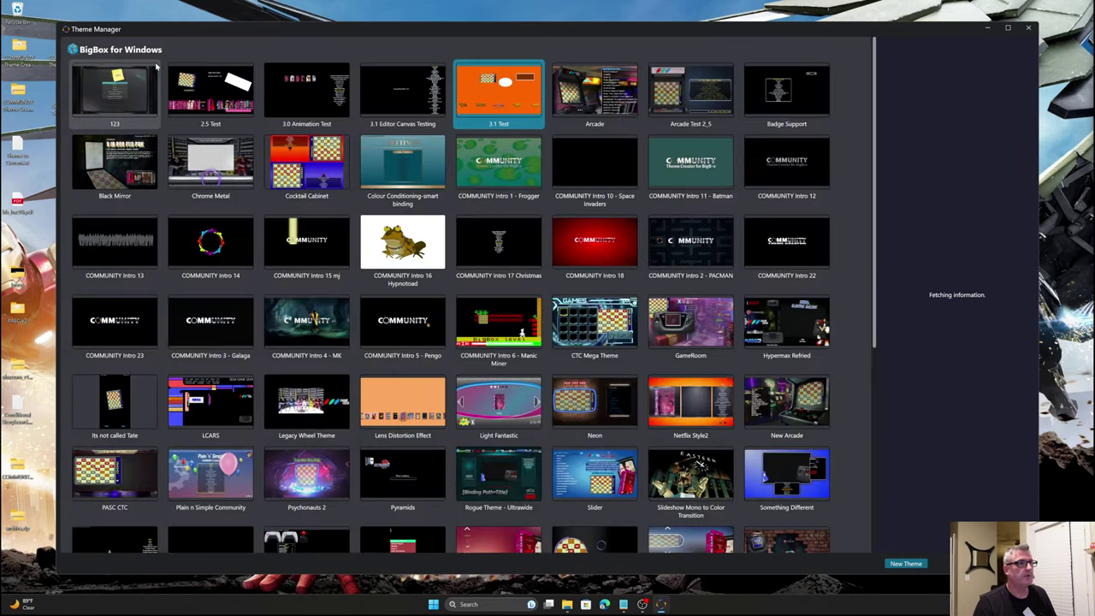
scroll(402, 291, down, 3)
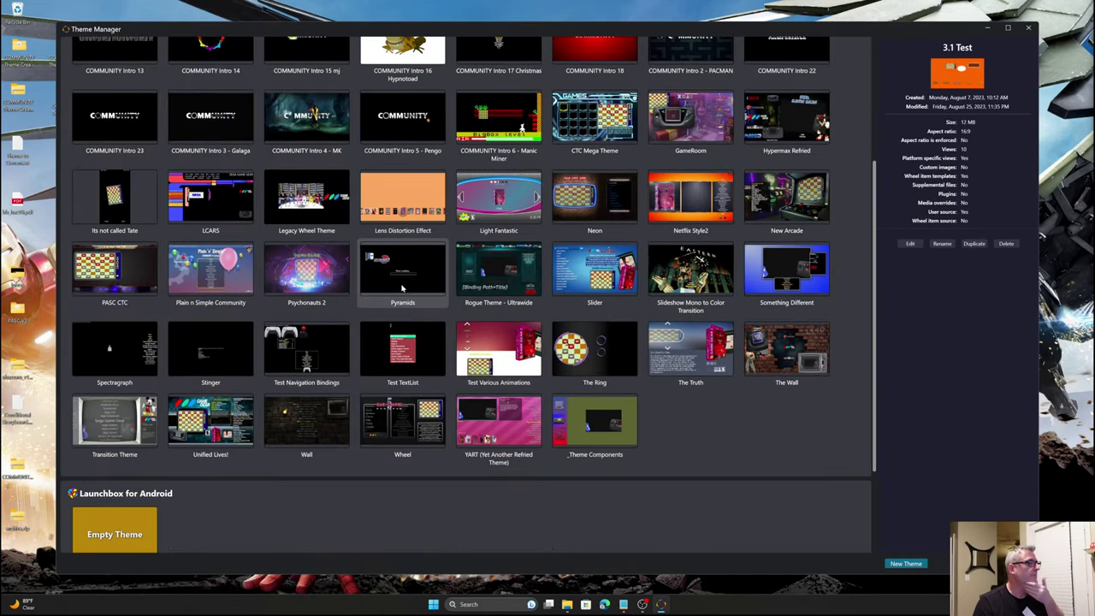
double_click(408, 270)
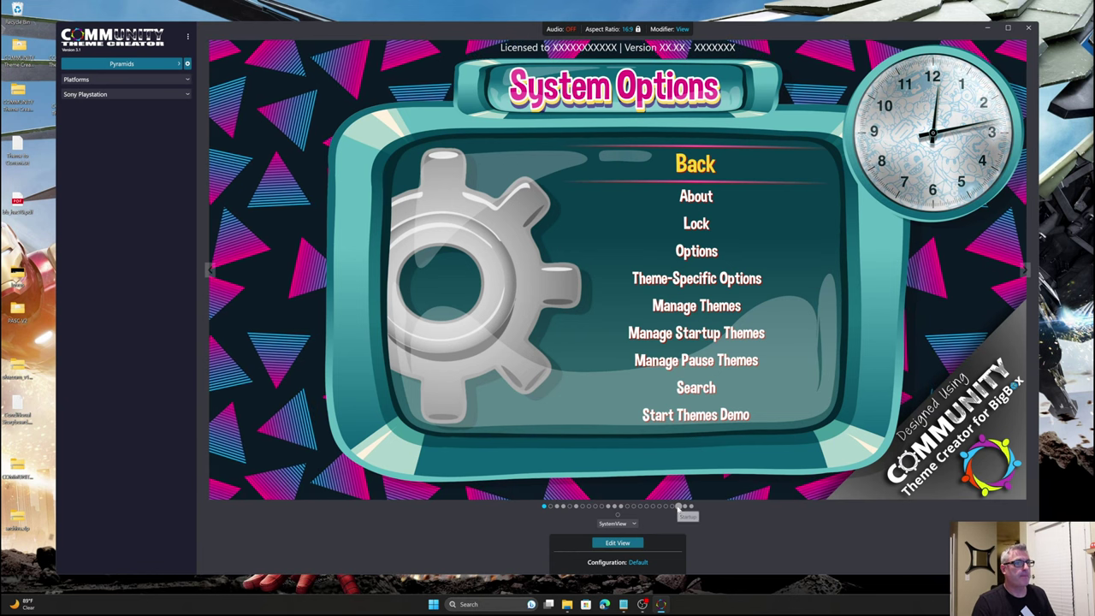
Preview the Startup, Shutdown and Pause screens for Resident Evil, ending on Startup.
click(680, 506)
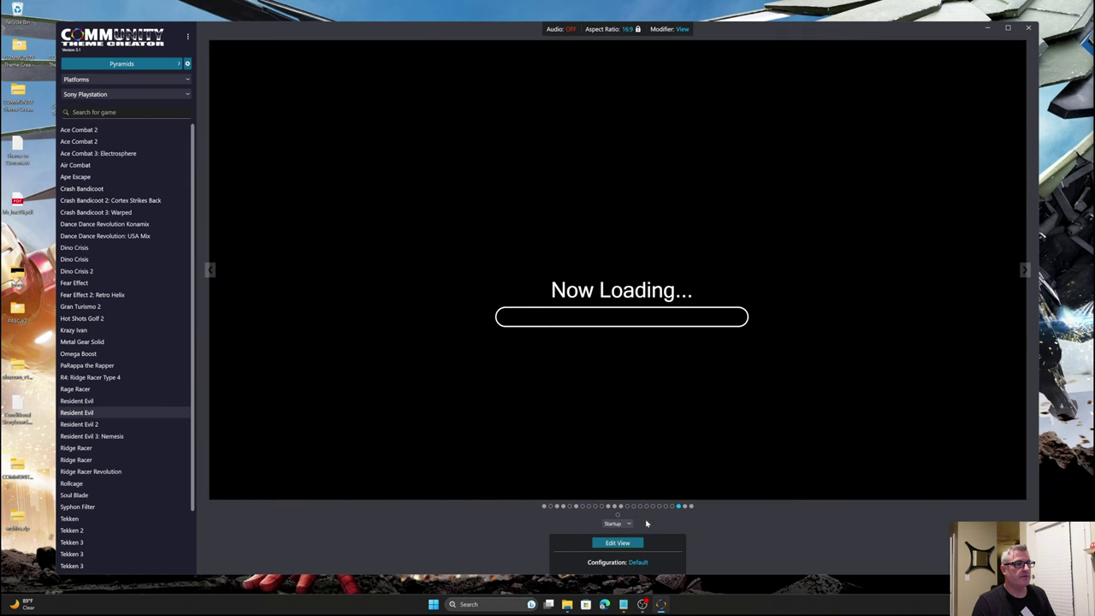
click(618, 522)
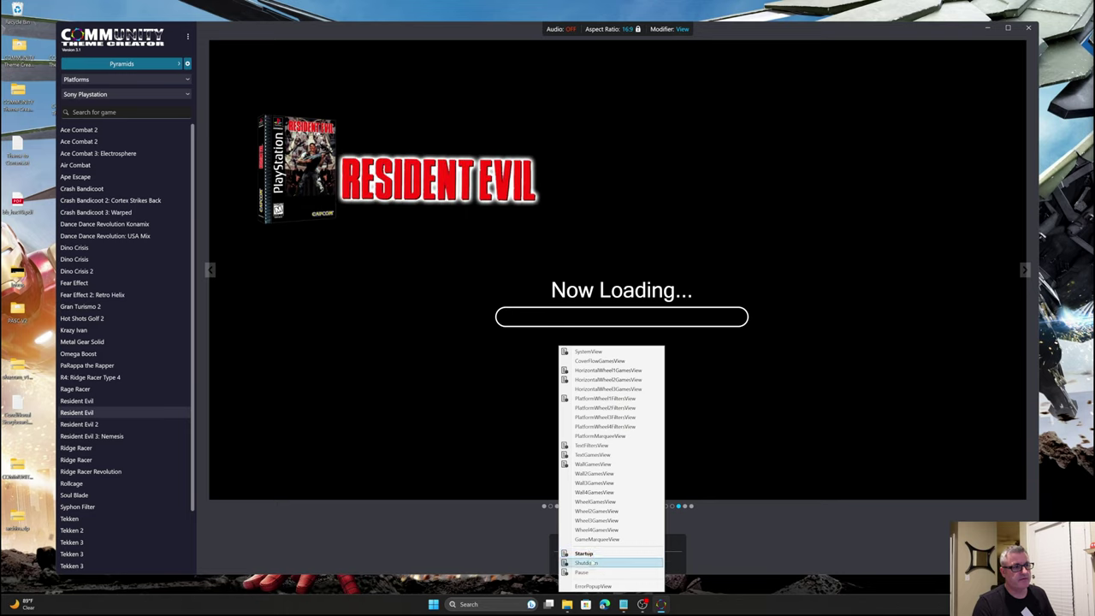
click(483, 539)
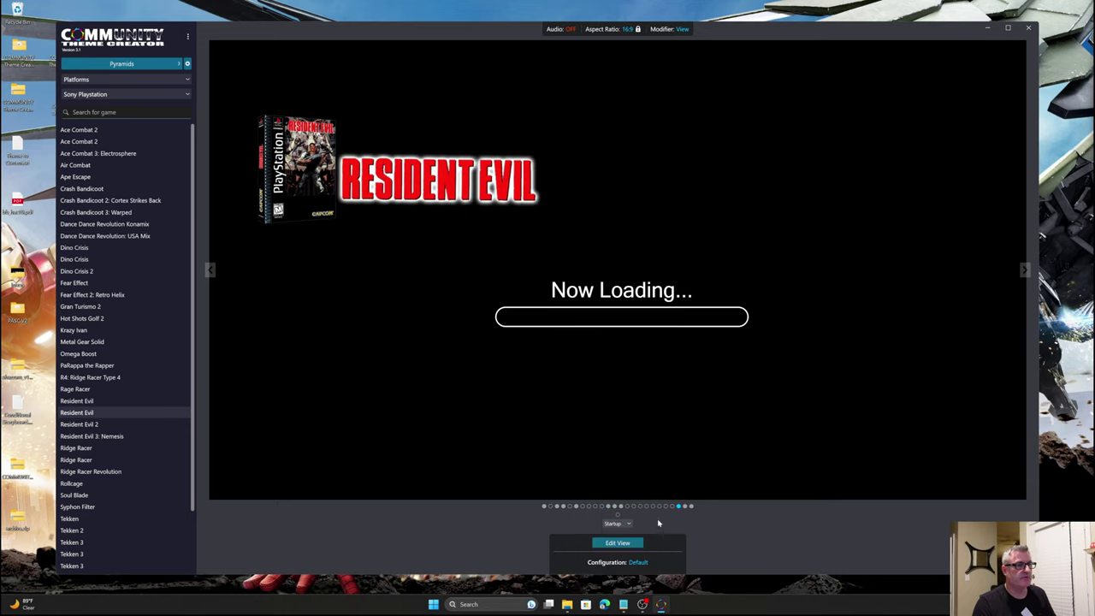
click(689, 506)
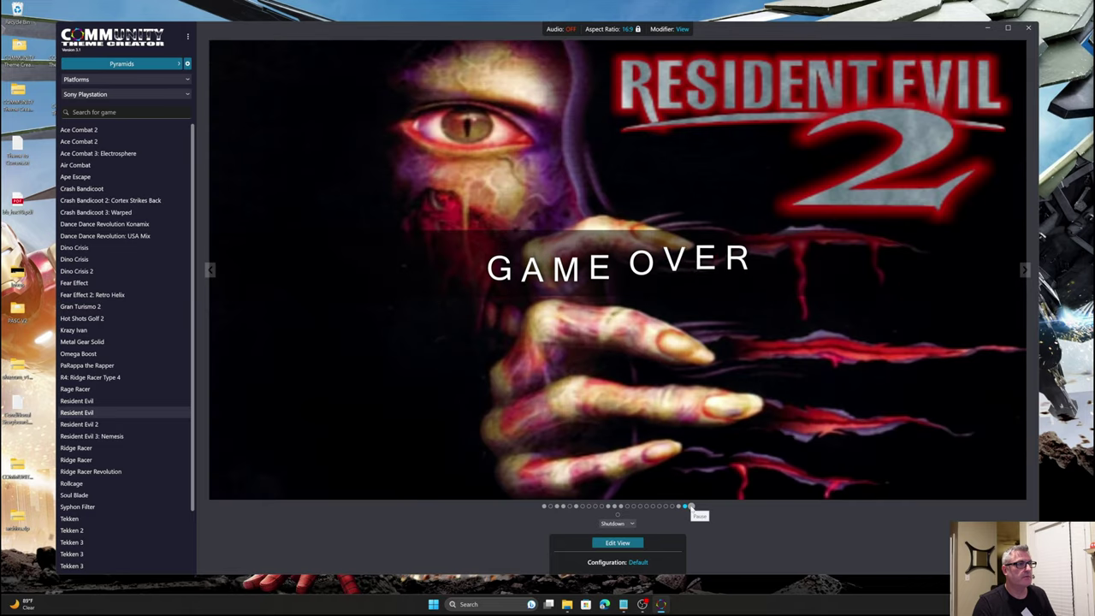
click(691, 507)
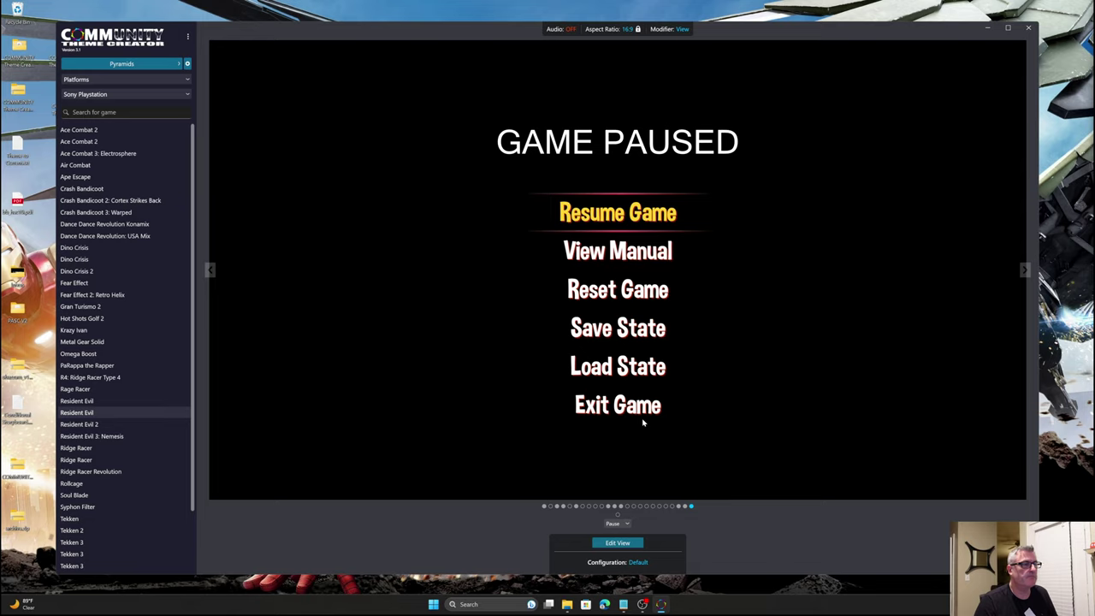
click(678, 505)
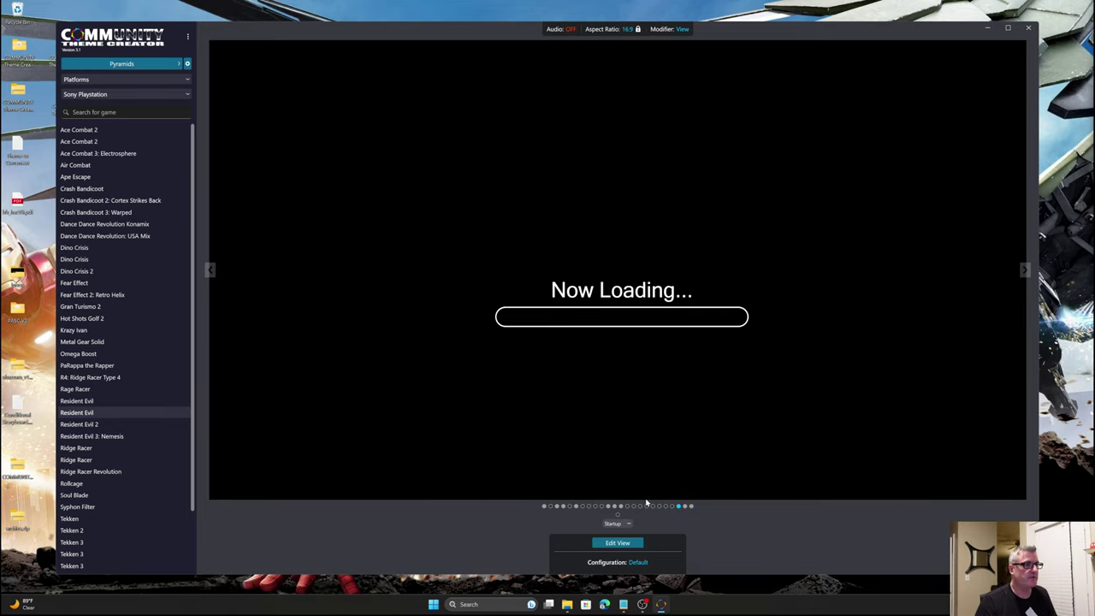
click(604, 548)
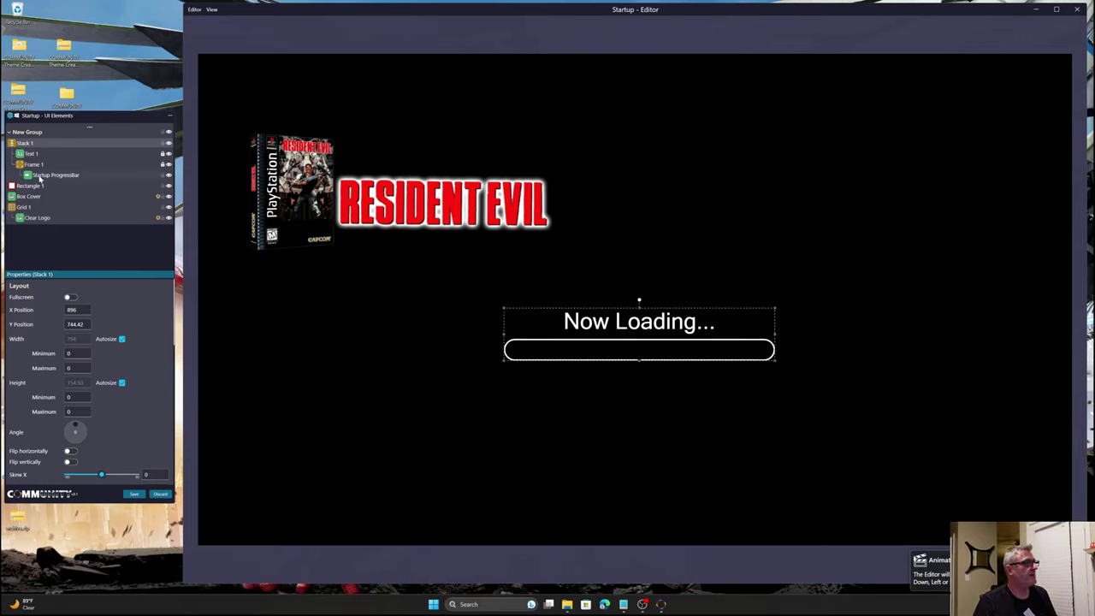
click(71, 176)
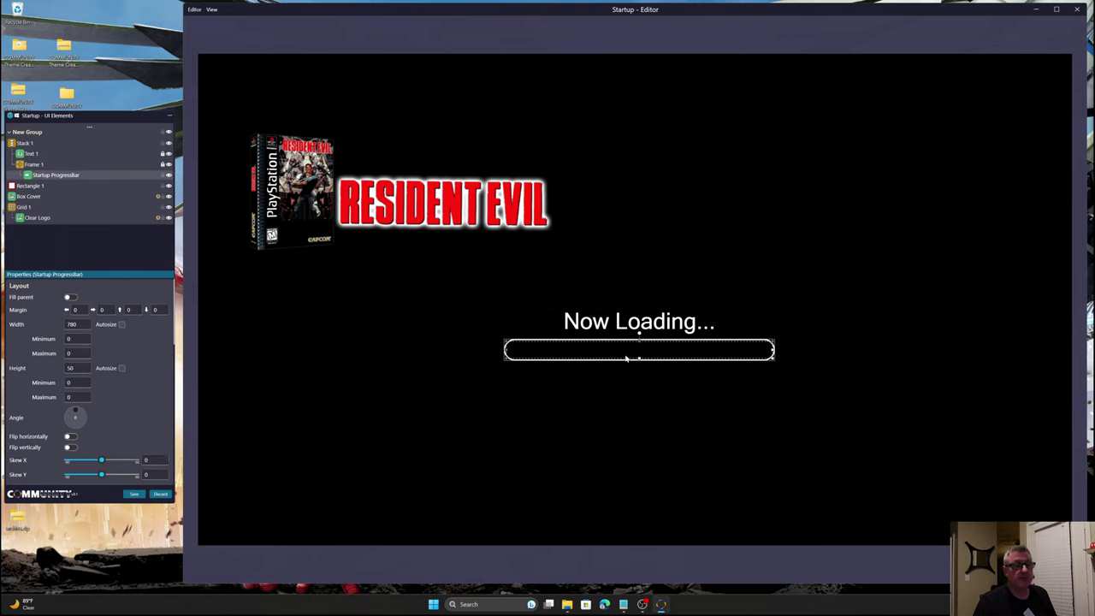
click(628, 401)
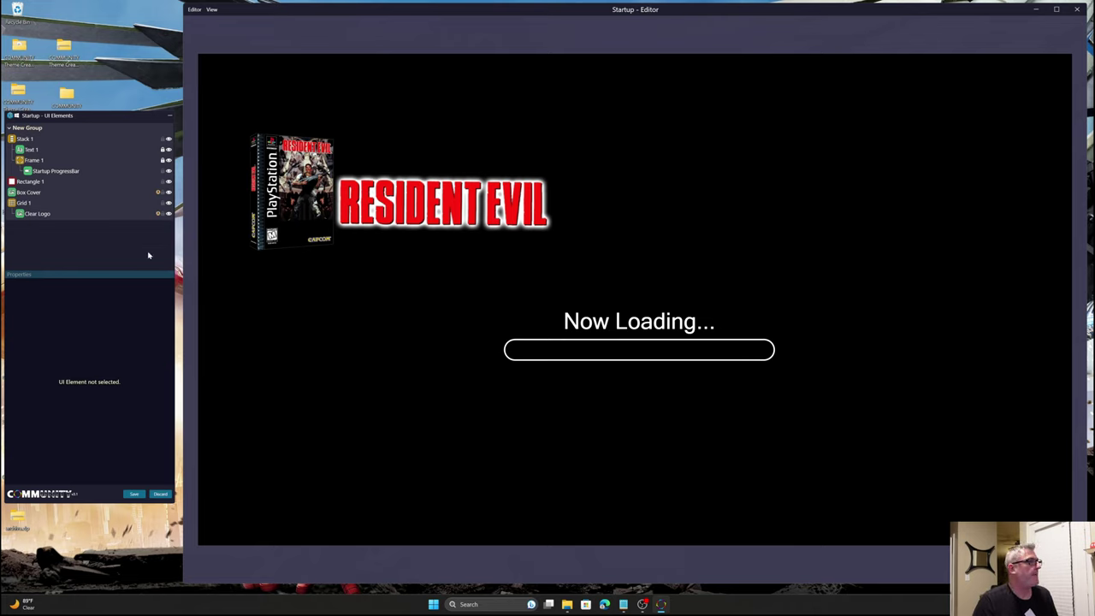
click(430, 220)
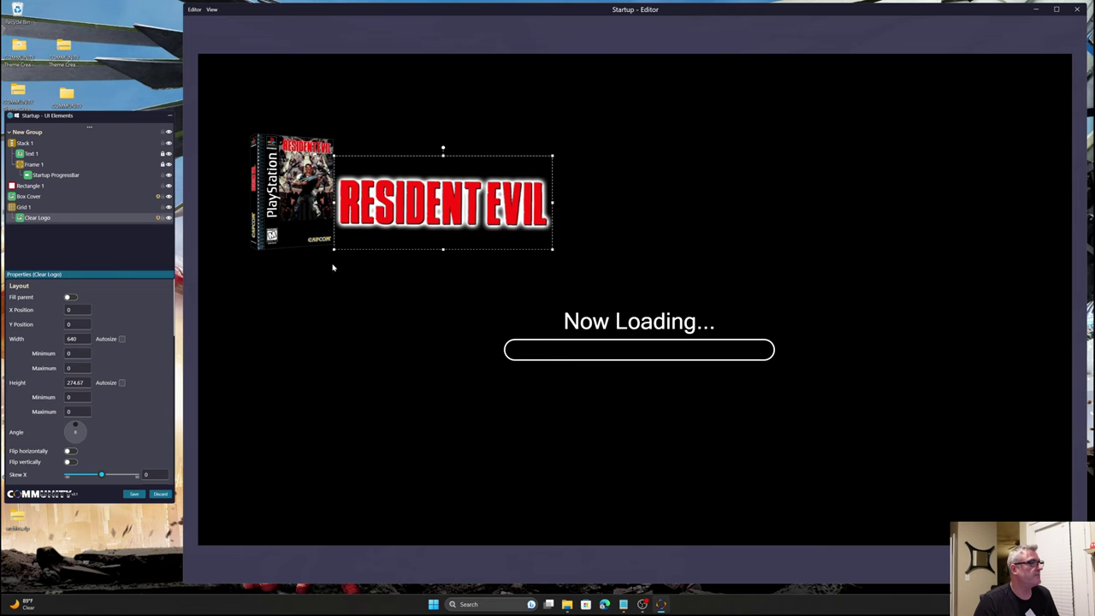
key(alt+F4)
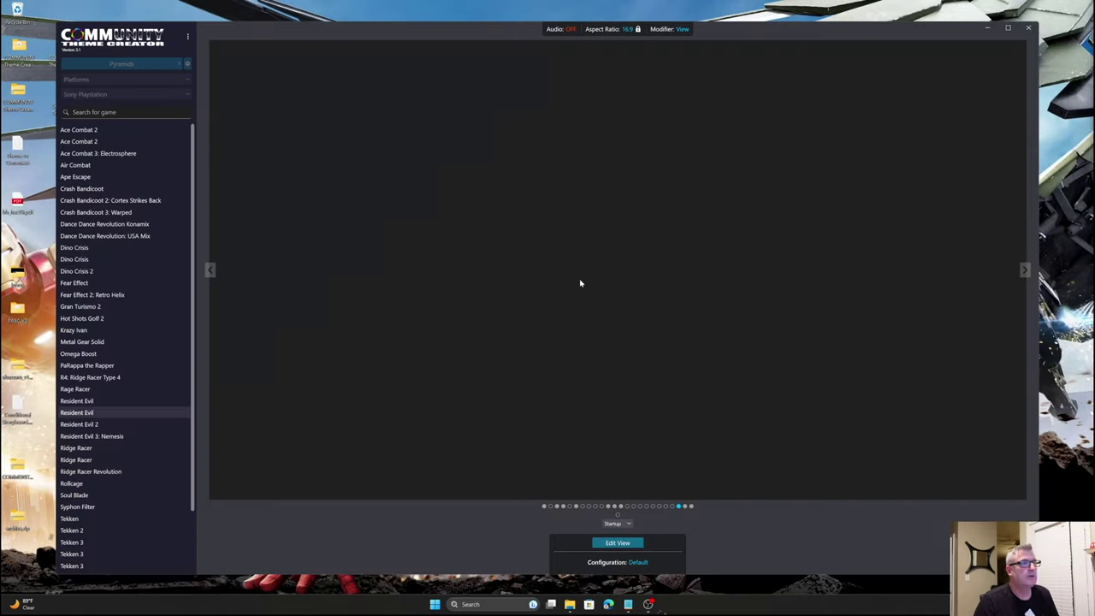
Open the Shutdown screen layout in the editor and discard it unchanged.
click(681, 507)
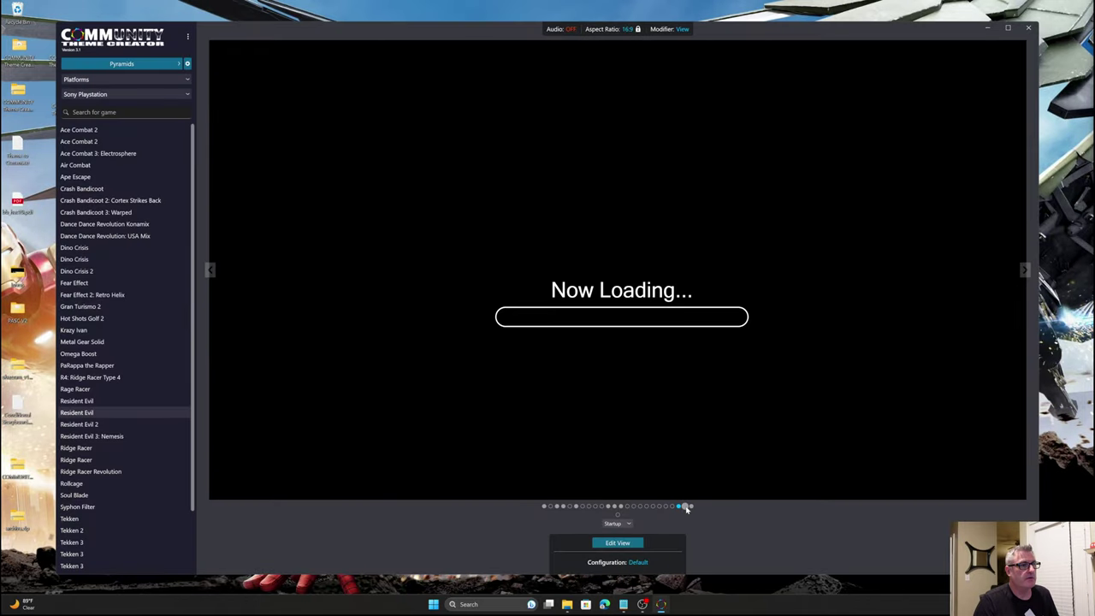
click(687, 507)
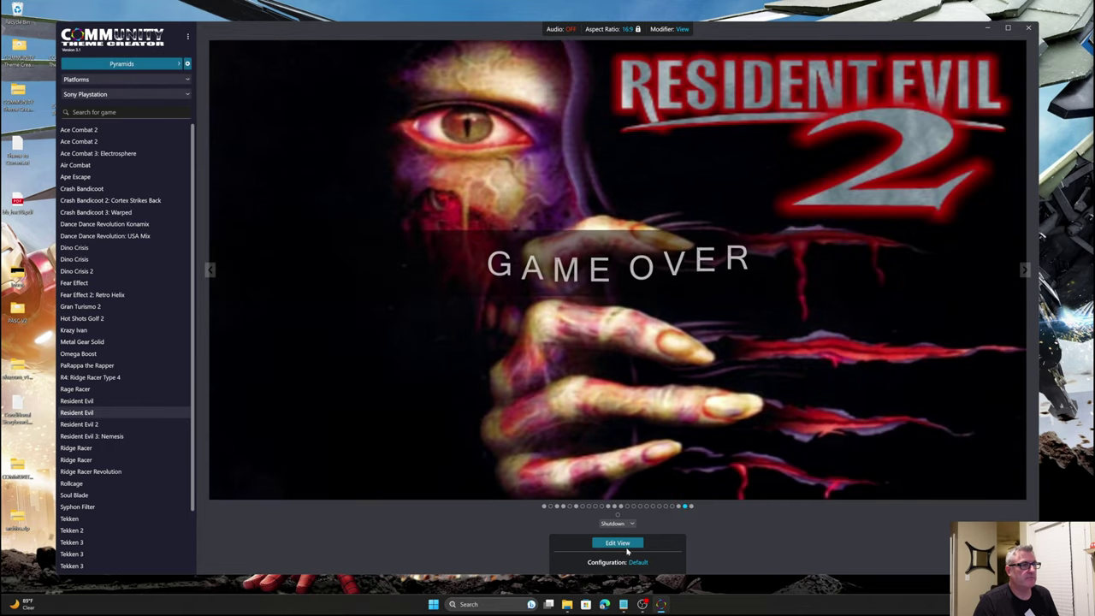
click(626, 546)
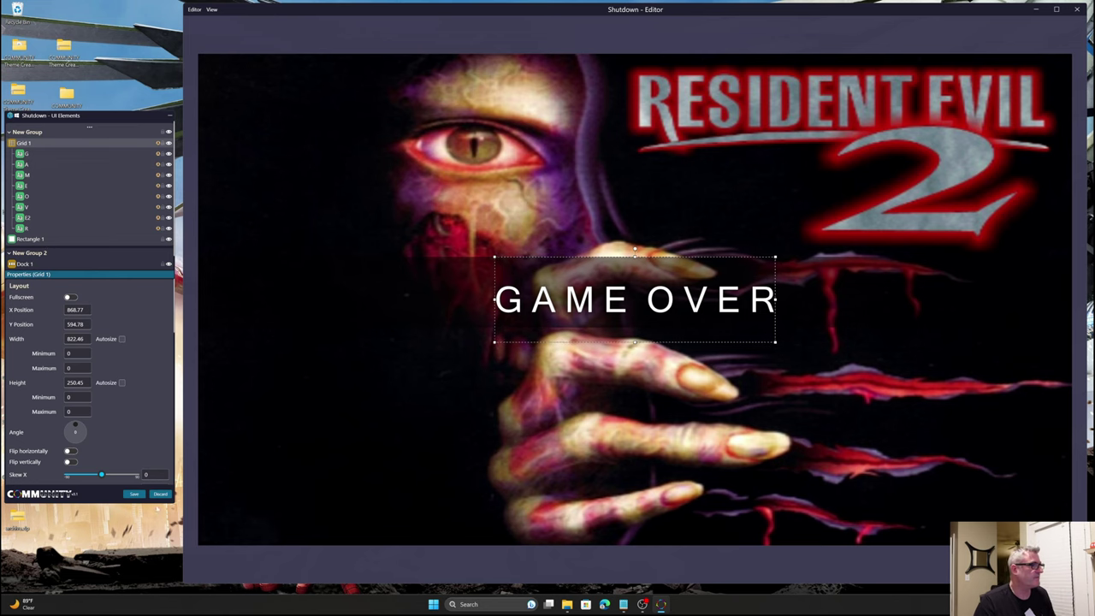
click(160, 494)
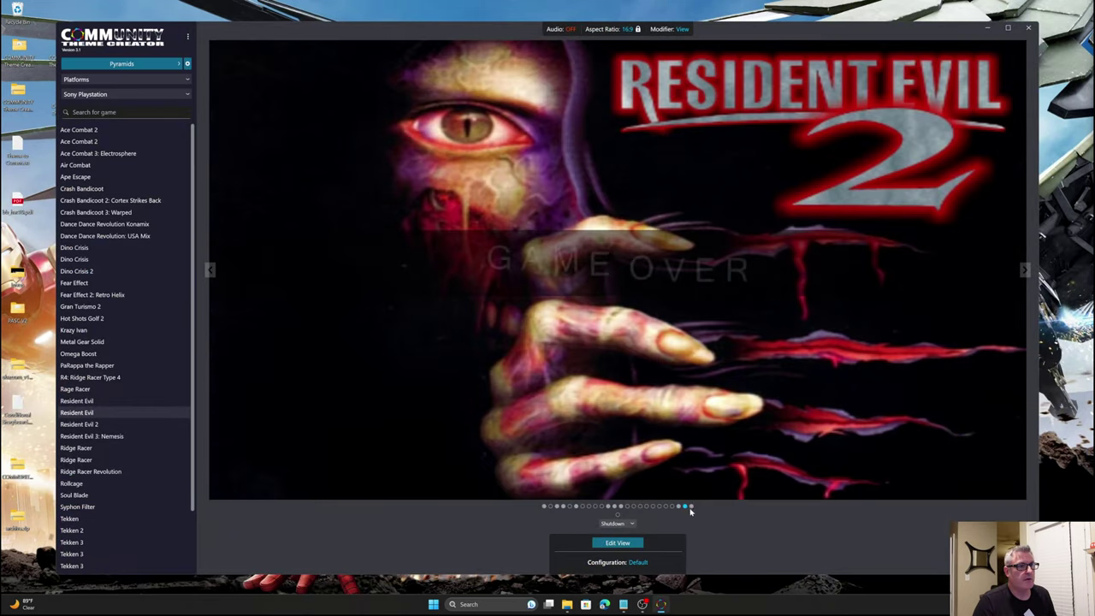
Open the Pause screen layout in the editor, then close the editor.
click(691, 506)
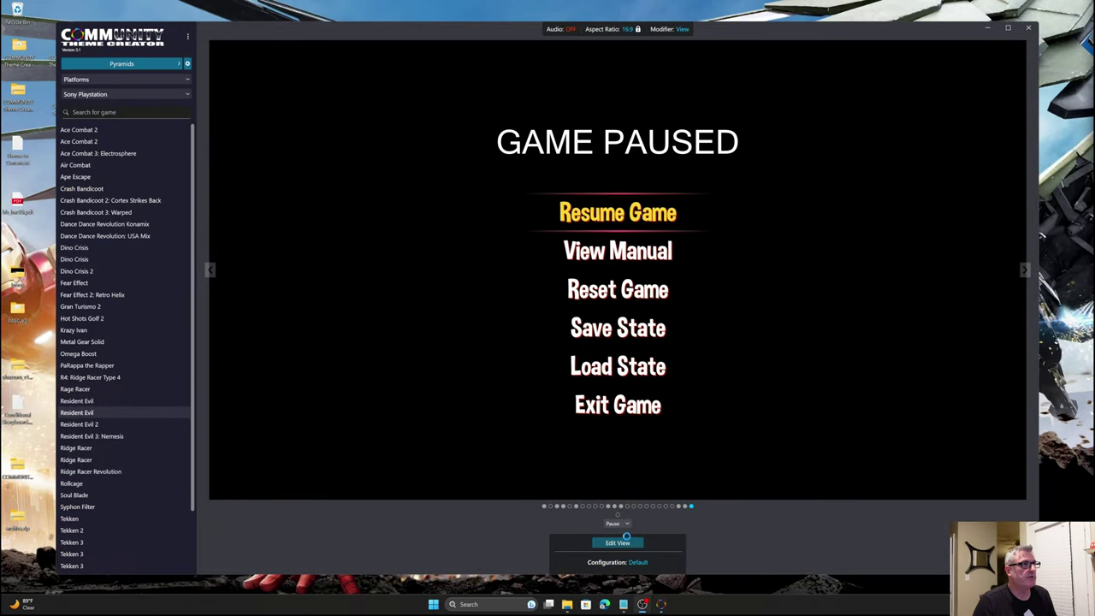
click(627, 539)
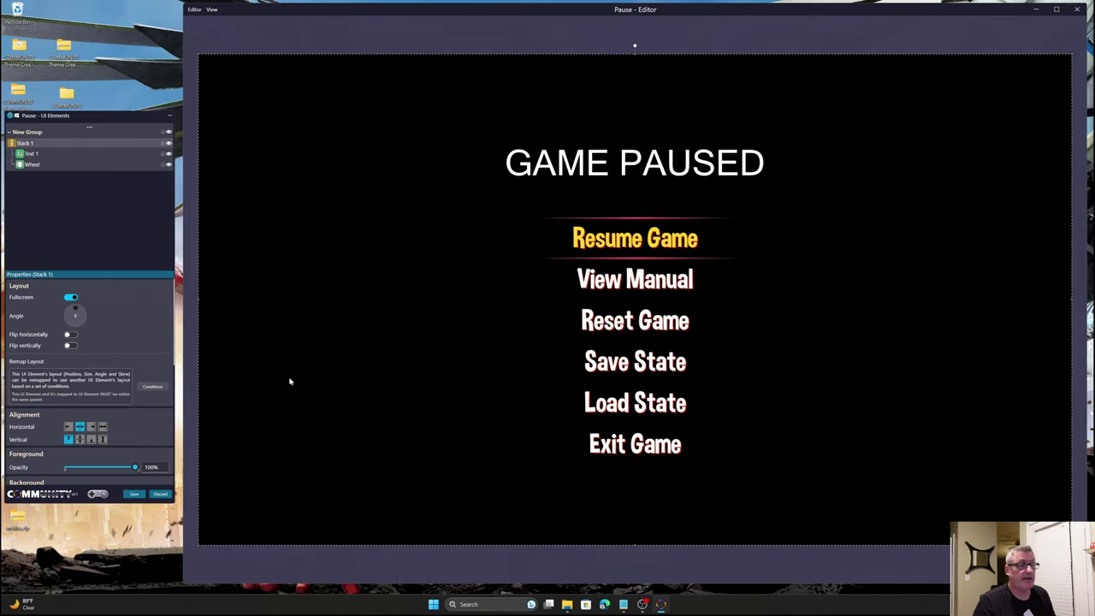
click(160, 495)
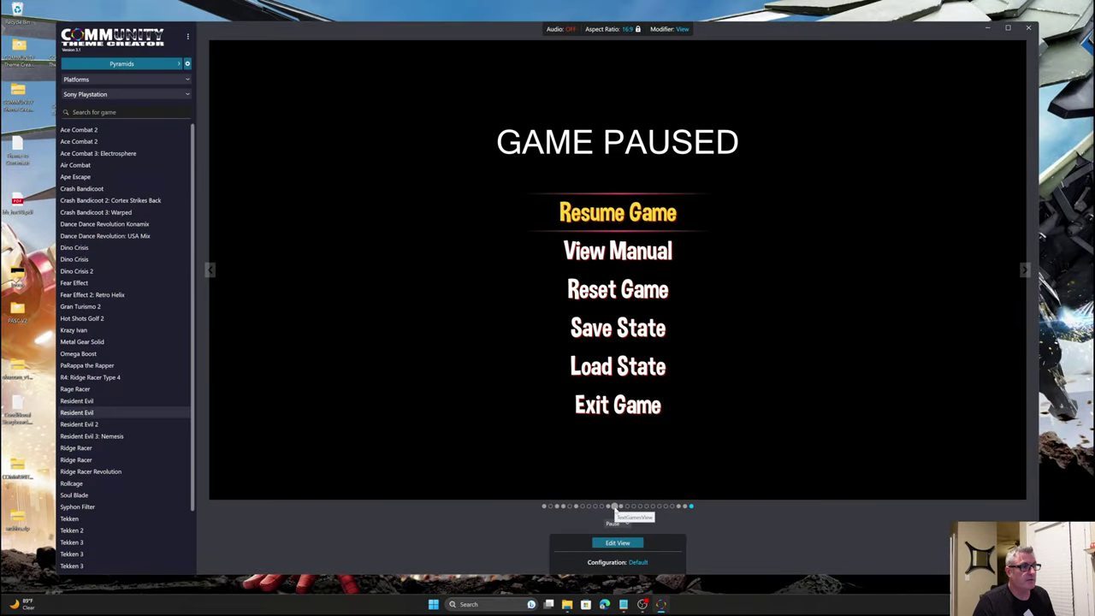
Check the games-list and System Options previews, publish Pyramids to Big Box, and close the creator.
click(615, 506)
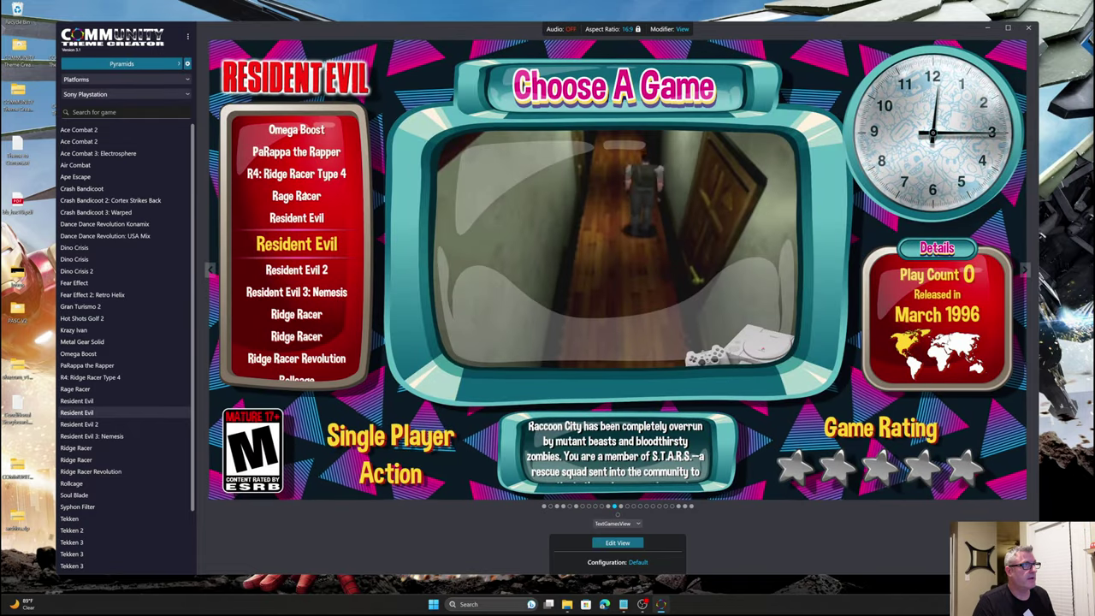
click(544, 507)
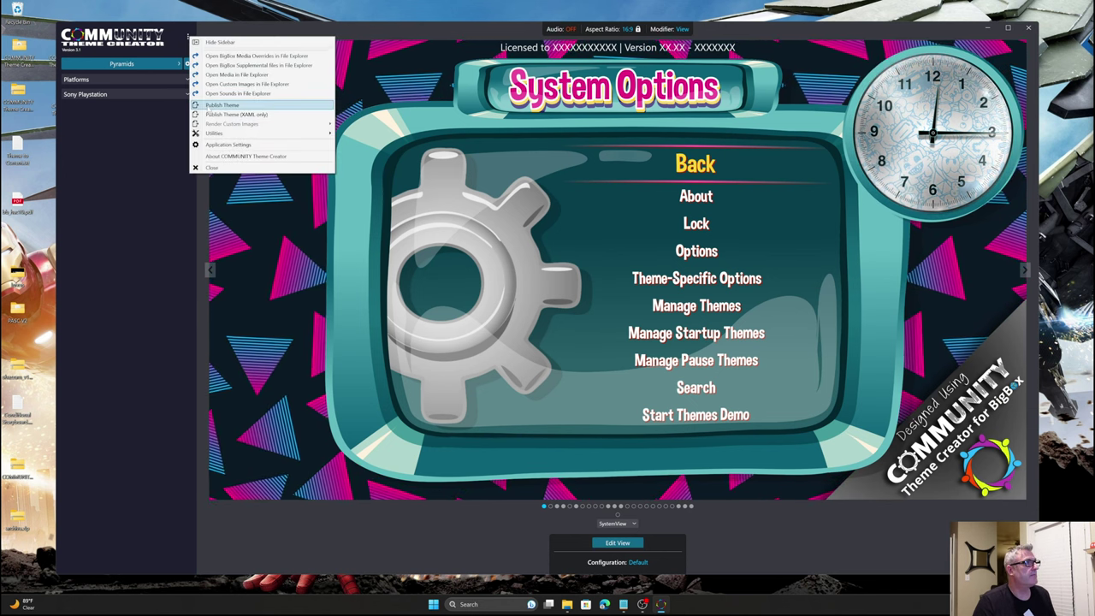
click(207, 105)
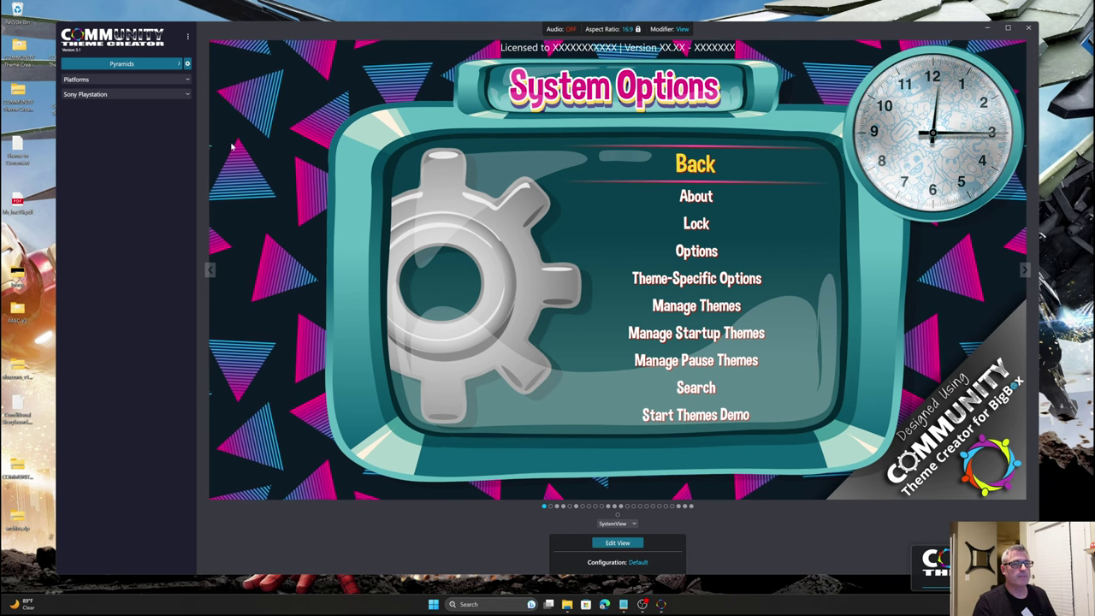
click(1028, 30)
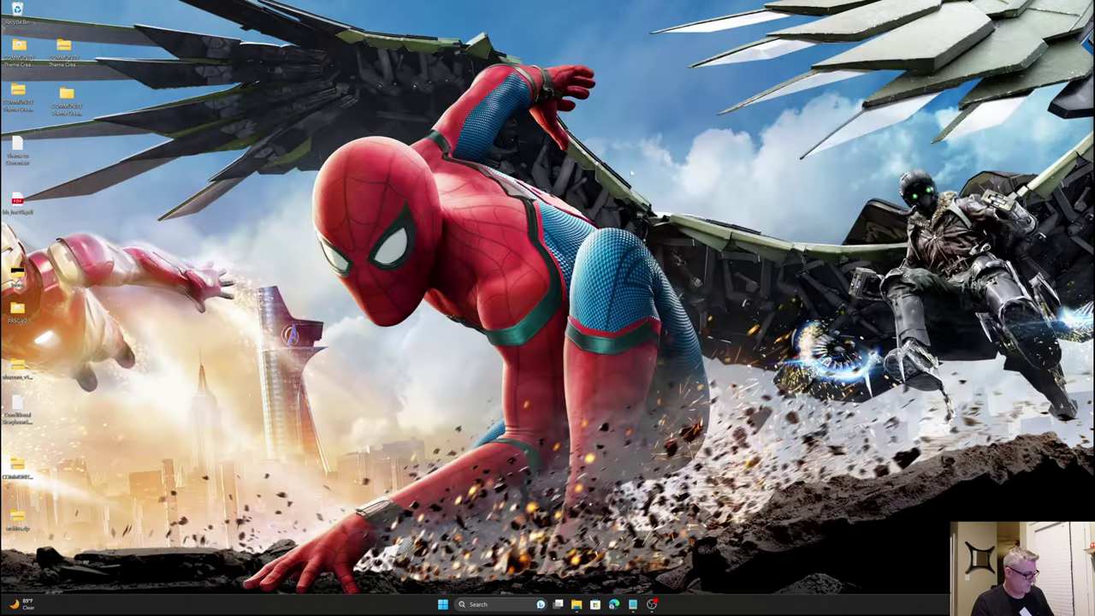
Launch LaunchBox Big Box and switch its theme to Pyramids in the Options screen.
key(super)
click(568, 352)
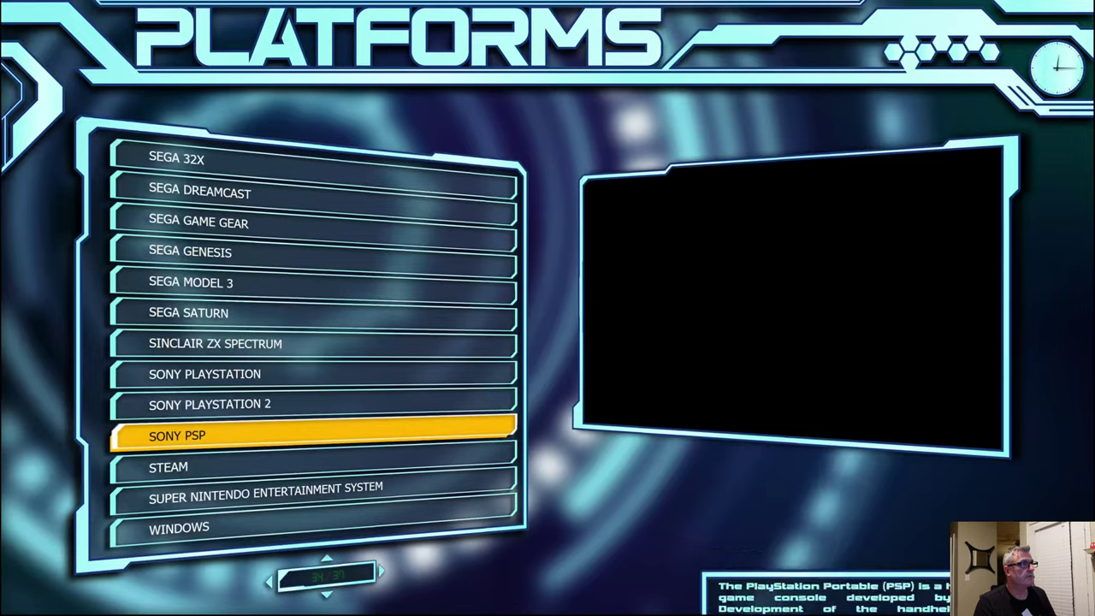
key(Escape)
key(Down)
key(Down)
key(Down)
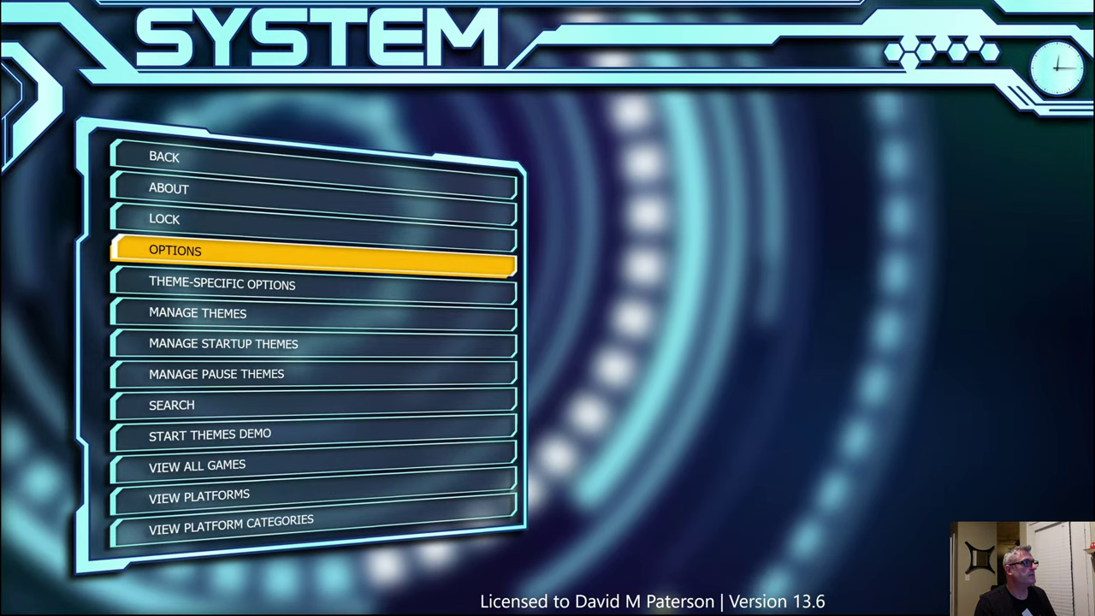
key(Return)
key(Down)
key(Down)
key(Right)
key(Return)
key(Down)
key(Down)
key(Down)
key(Down)
key(Down)
key(Down)
key(Down)
key(Down)
key(Down)
key(Down)
key(Down)
key(Down)
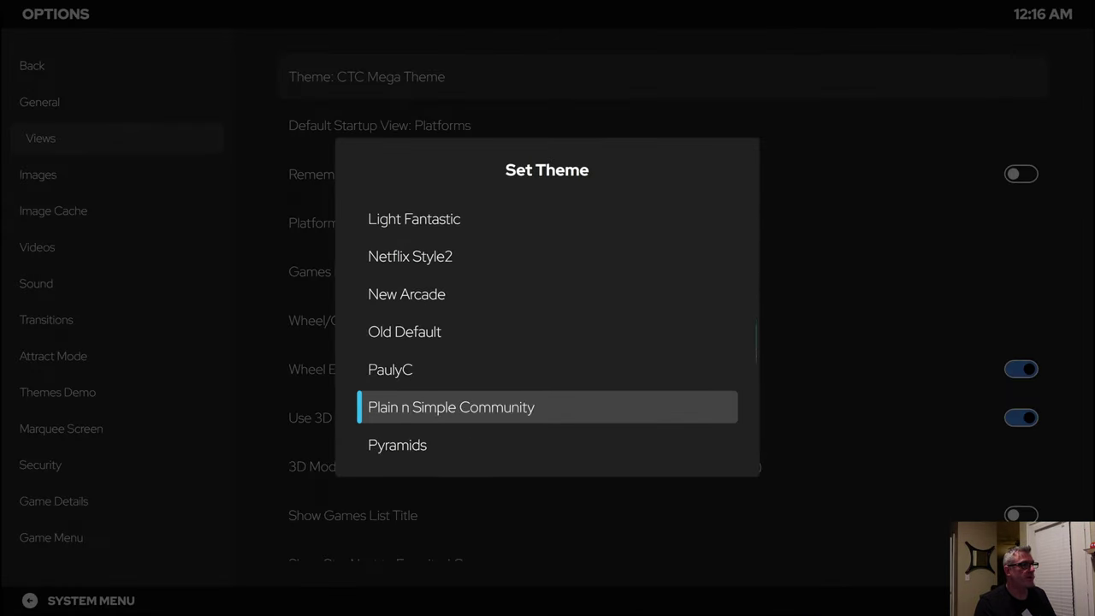
key(Down)
key(Return)
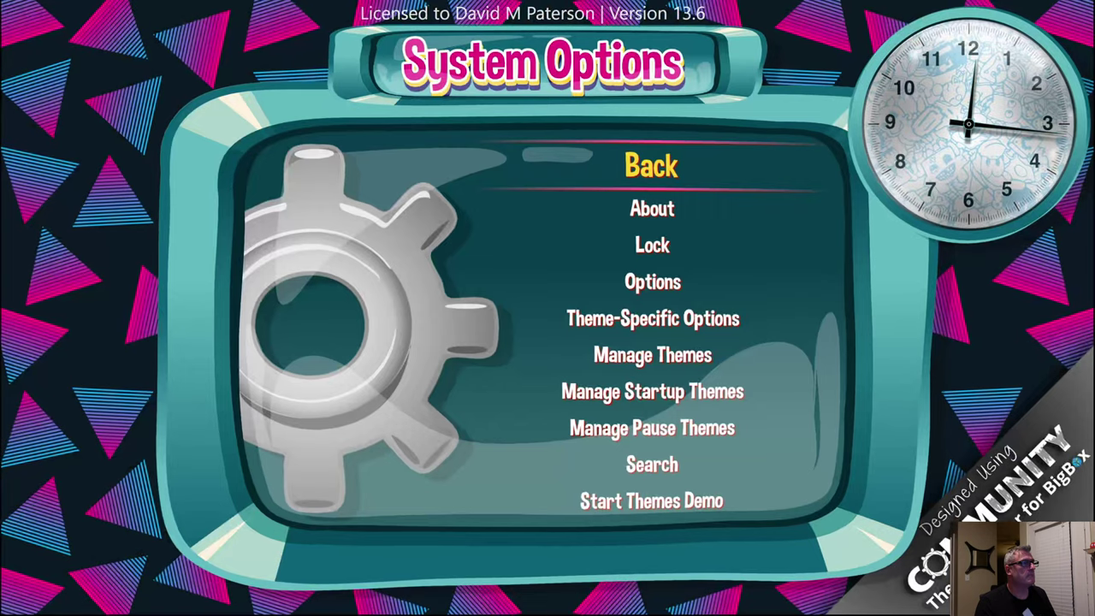
key(Return)
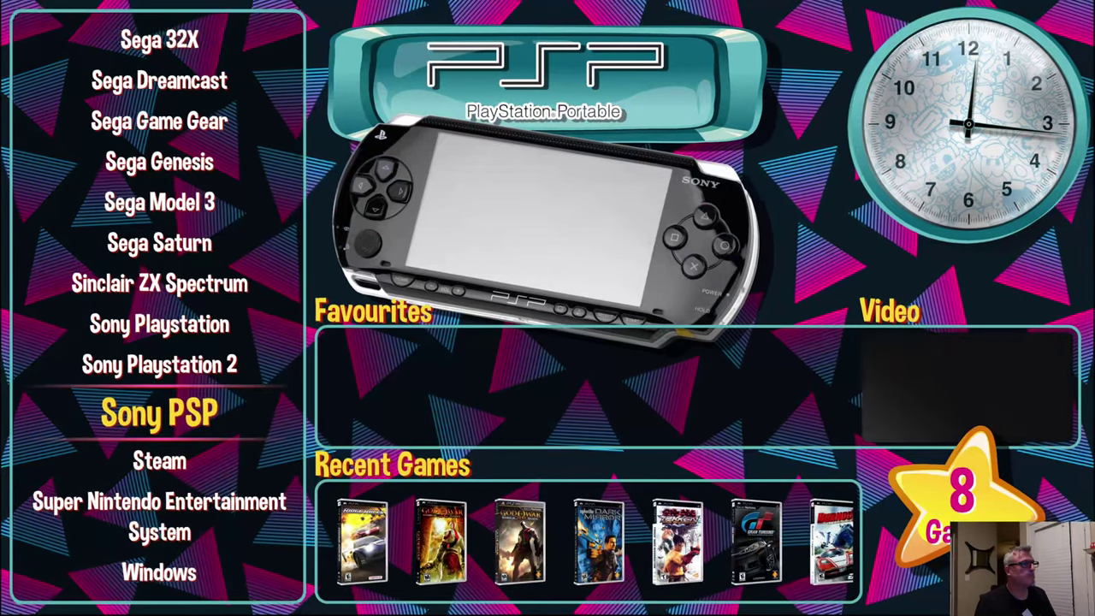
Open the Sony Playstation 2 game list and launch SSX Tricky.
key(Up)
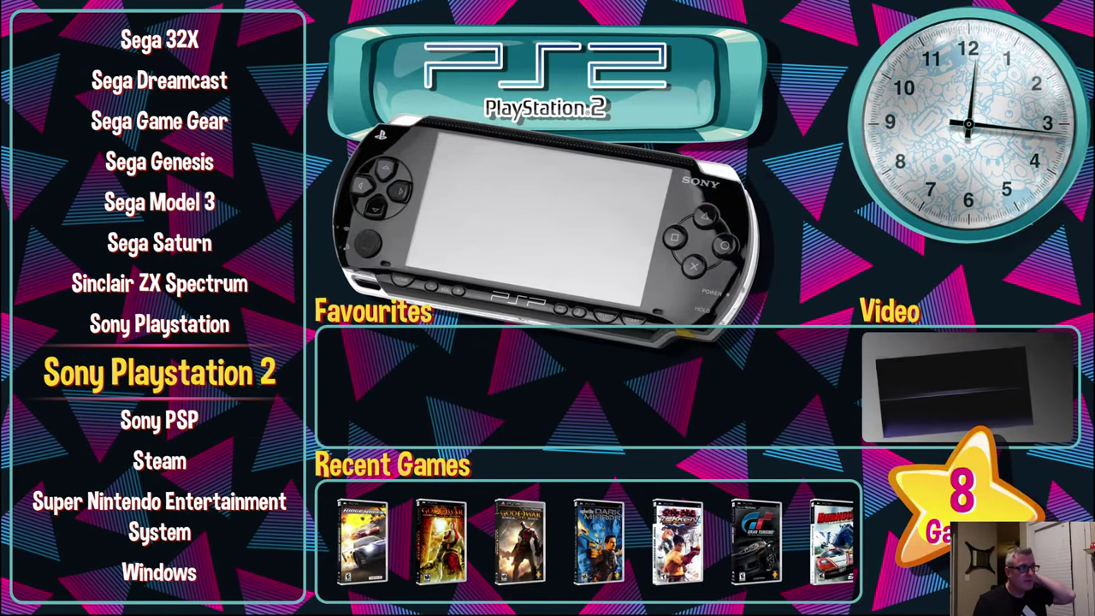
key(Return)
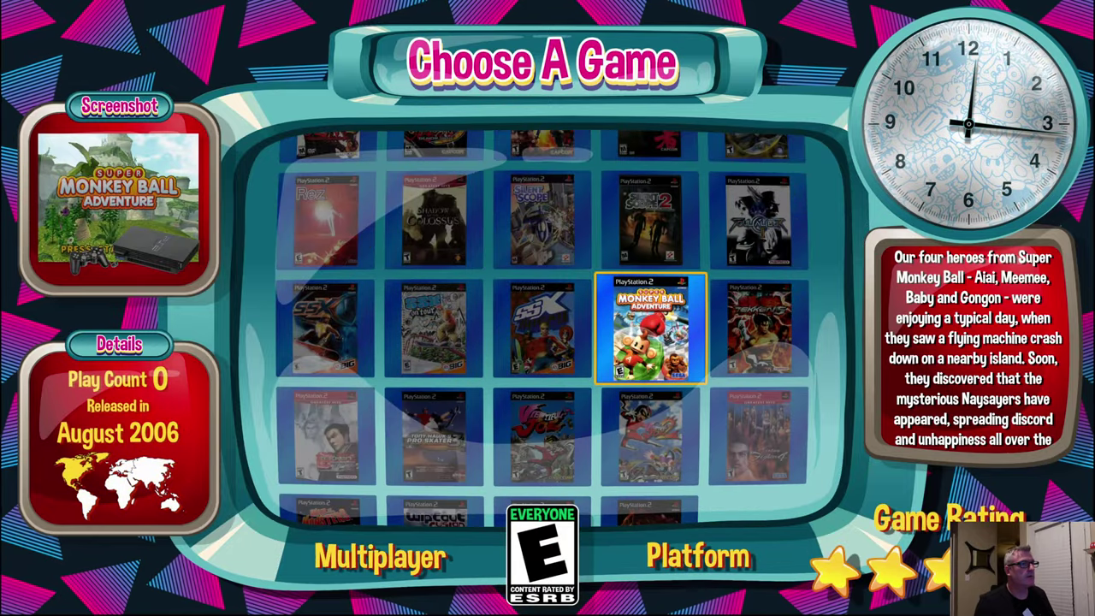
key(Left)
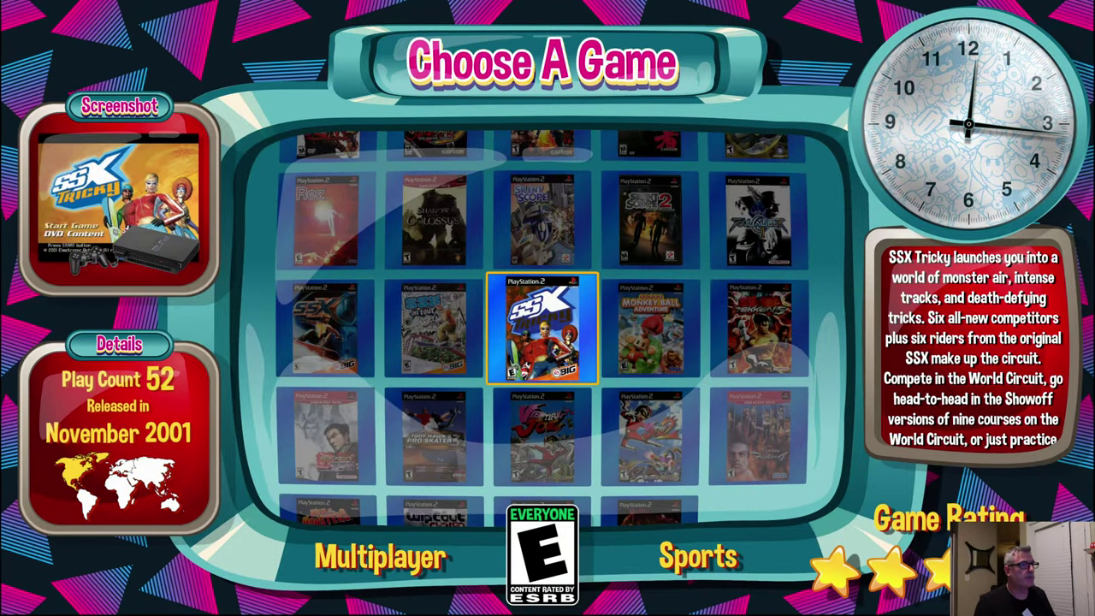
key(Return)
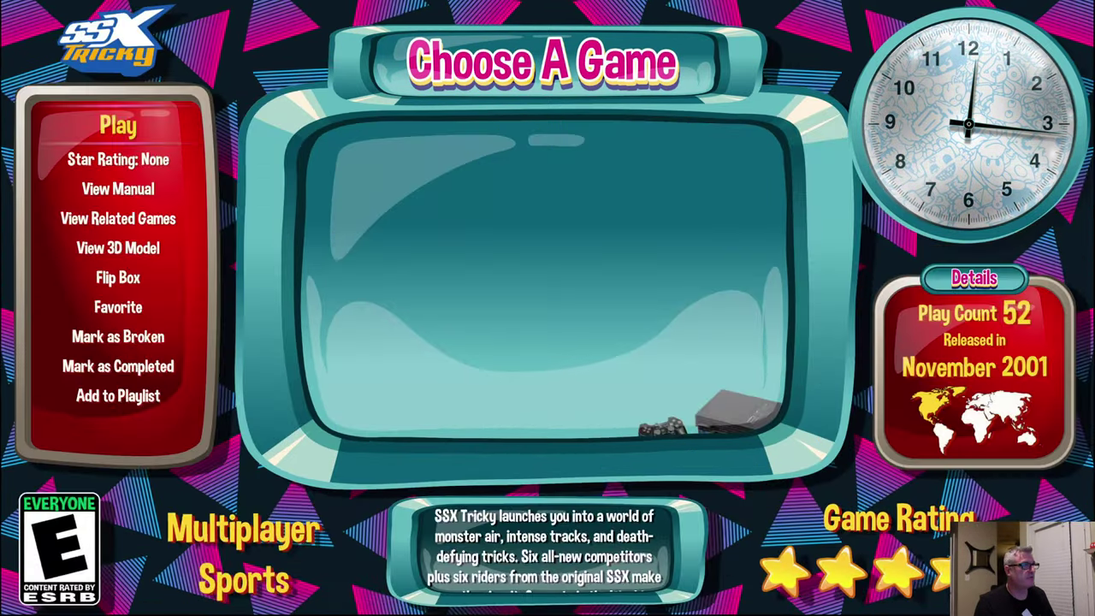
key(Return)
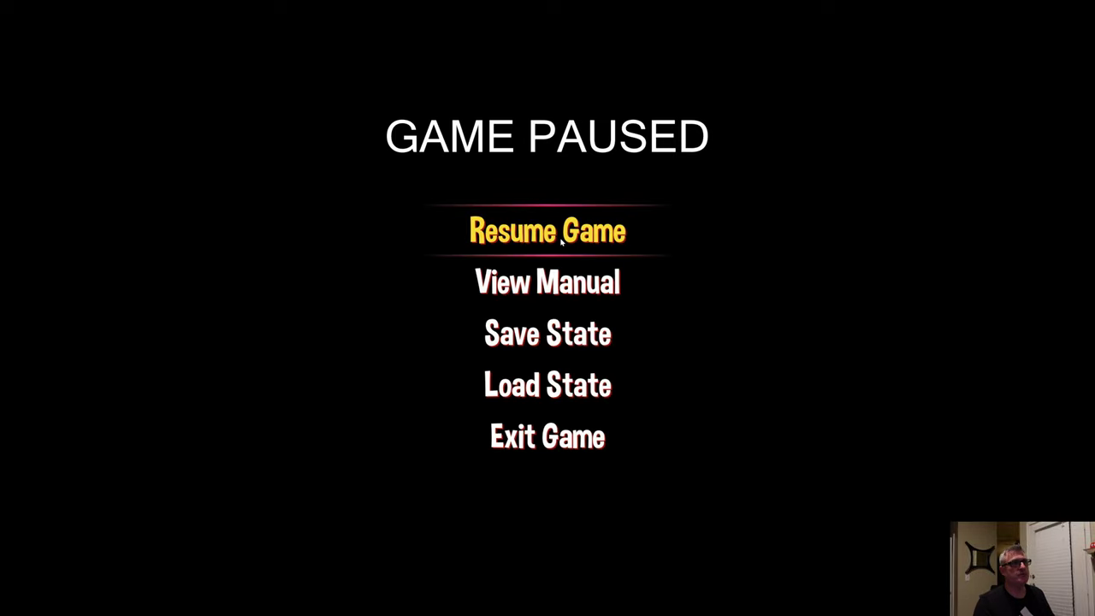
Browse the pause menu choices between Resume Game and Exit Game.
key(Down)
key(Down)
key(Up)
key(Up)
key(Down)
key(Down)
key(Down)
key(Up)
key(Up)
key(Up)
key(Down)
key(Down)
key(Down)
key(Down)
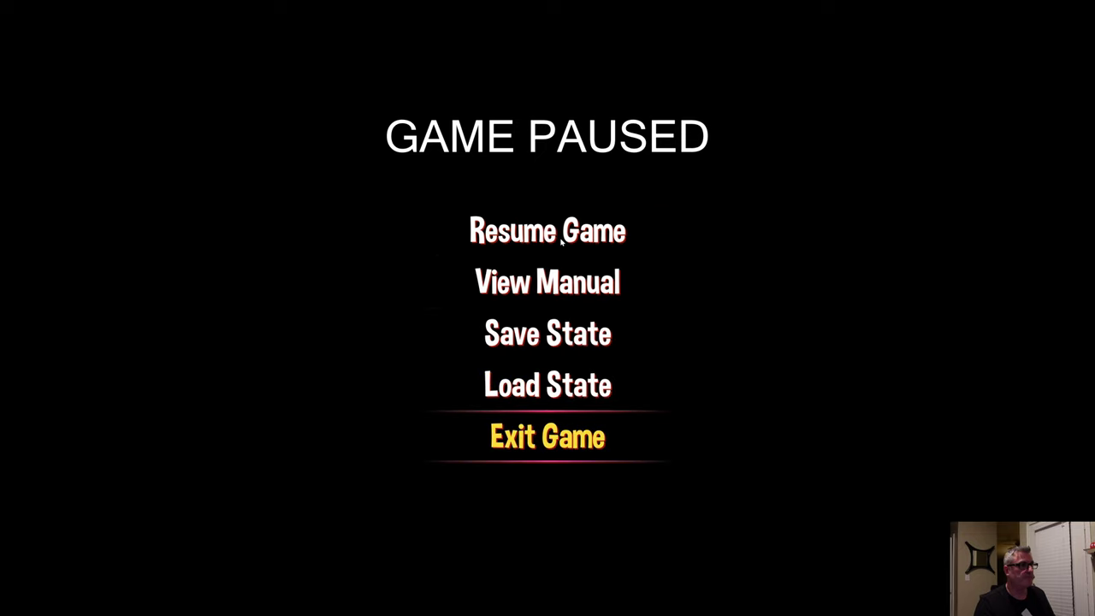
key(Down)
key(Down)
key(Up)
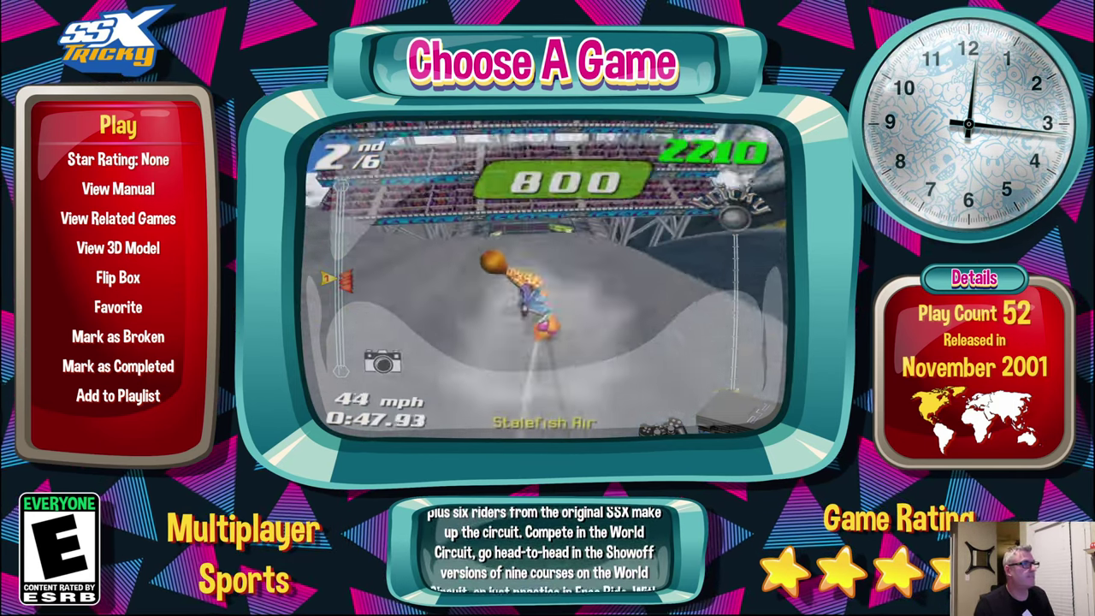
Back out to the platform list and exit Big Box to the desktop.
key(Escape)
key(Escape)
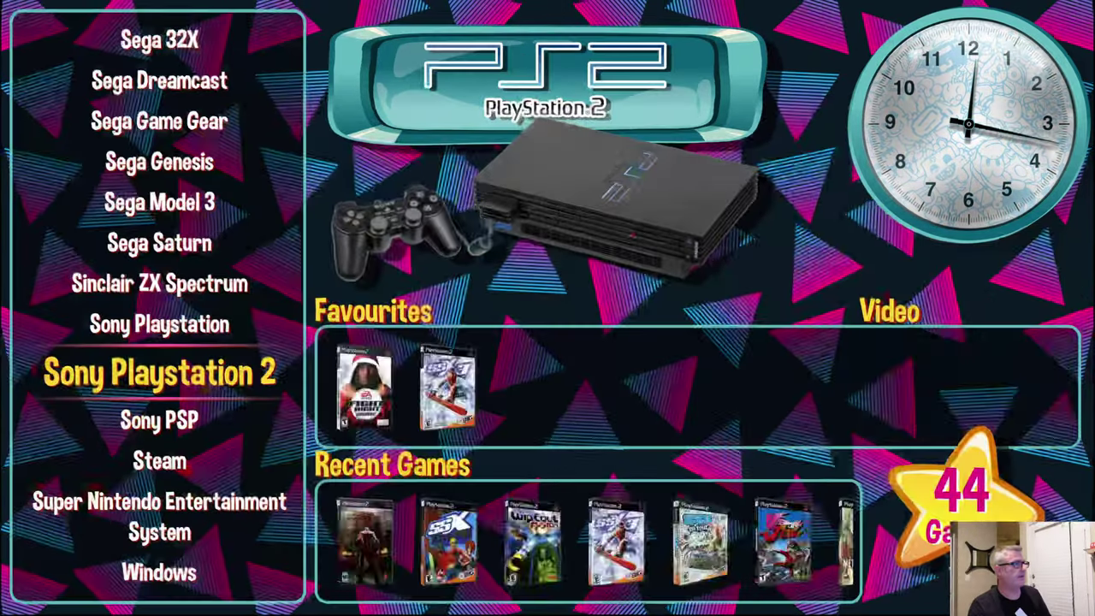
key(Escape)
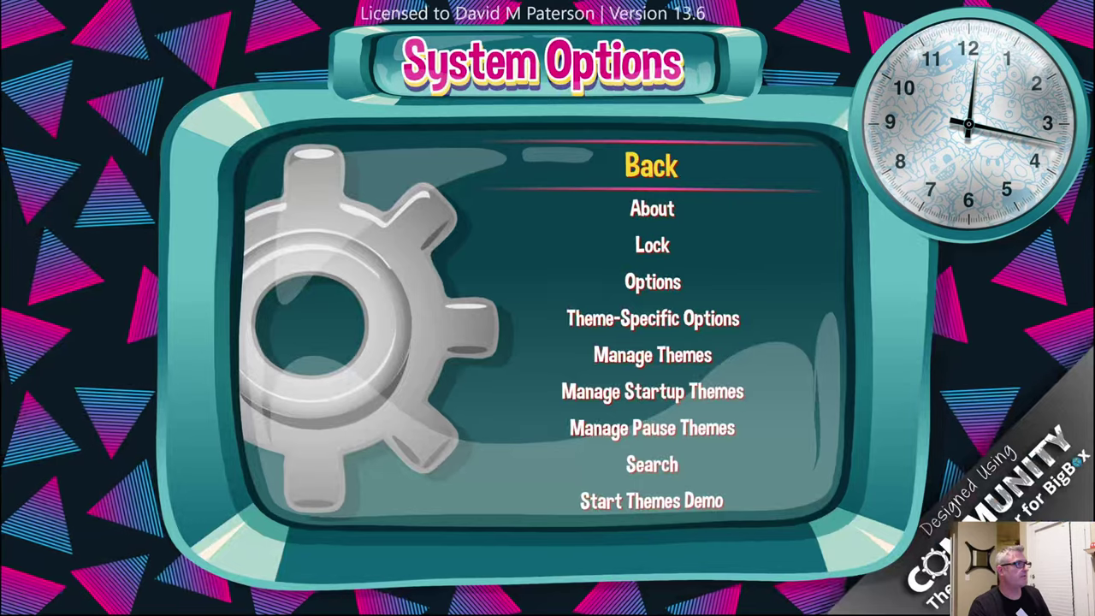
key(Up)
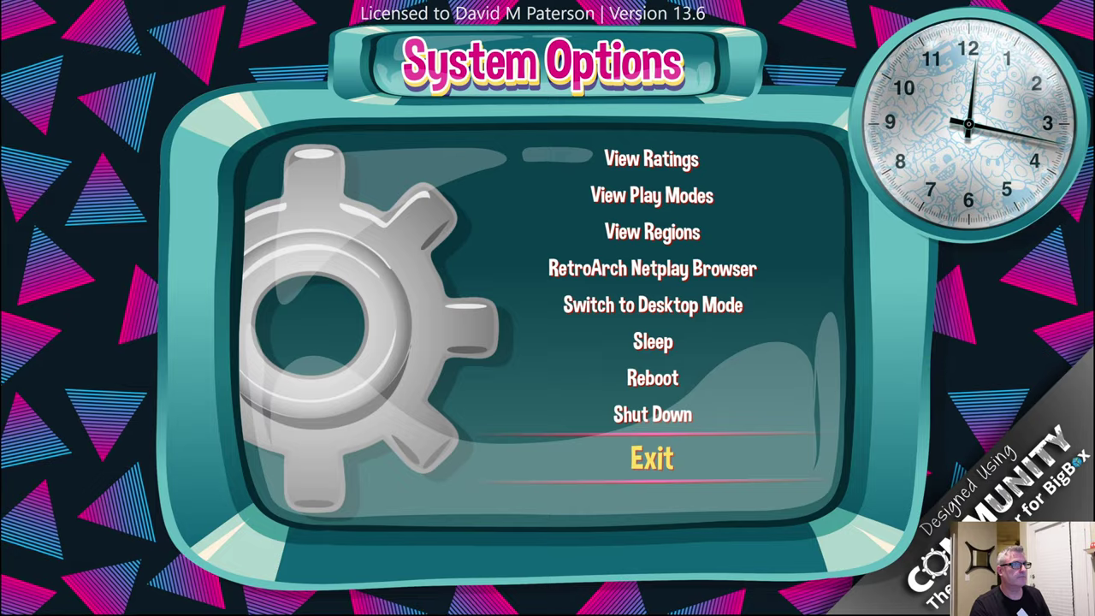
key(Return)
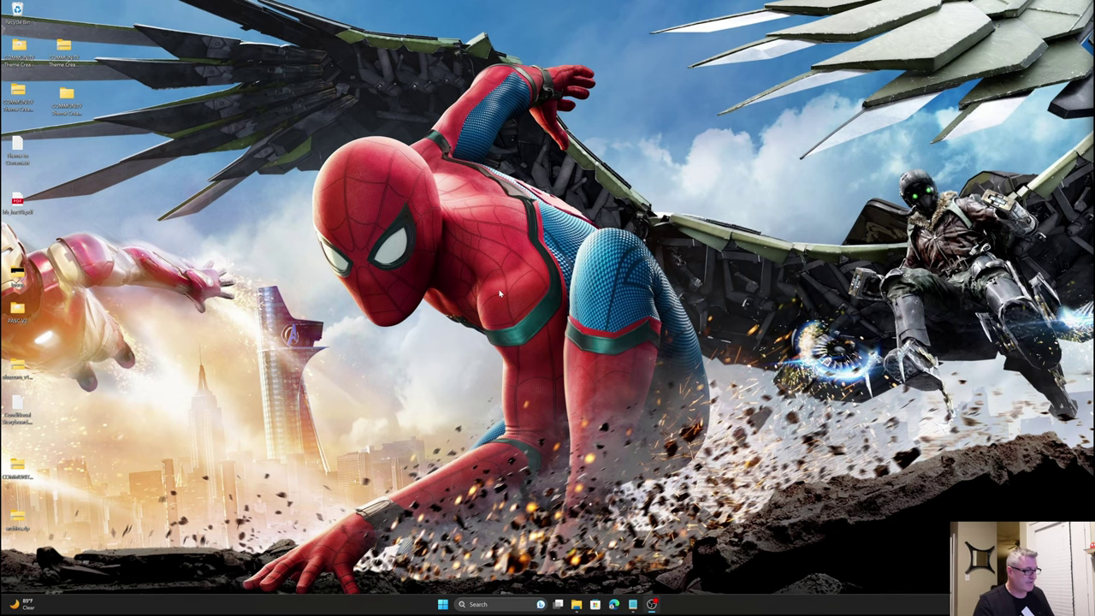
key(super)
Go from Themes up to LaunchBox, into PauseThemes > Pyramids, and open ReadMe.txt.
click(445, 392)
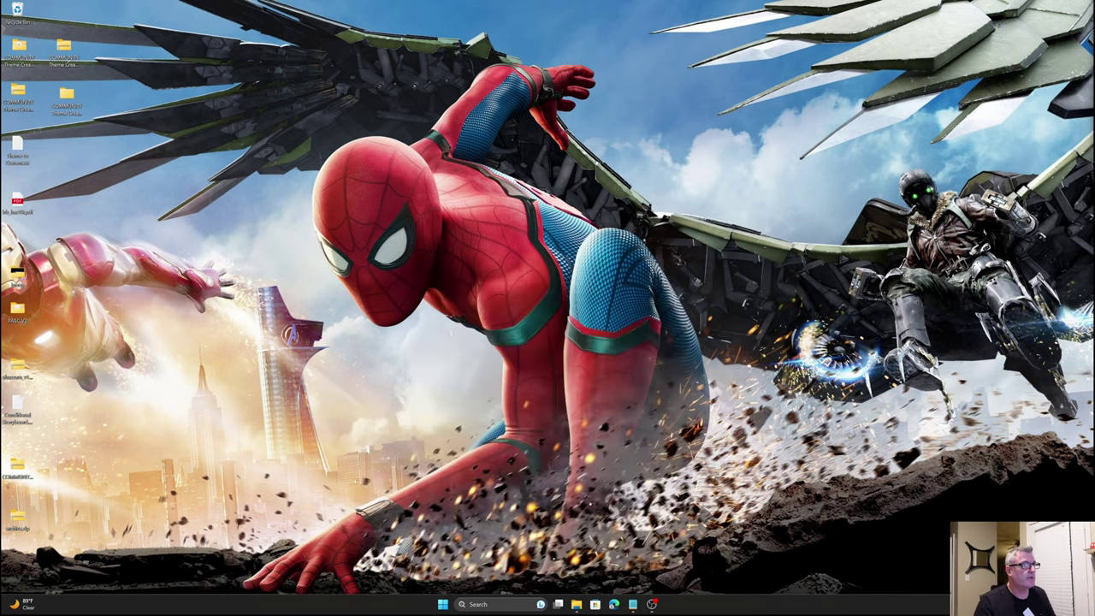
click(469, 225)
scroll(616, 403, down, 1)
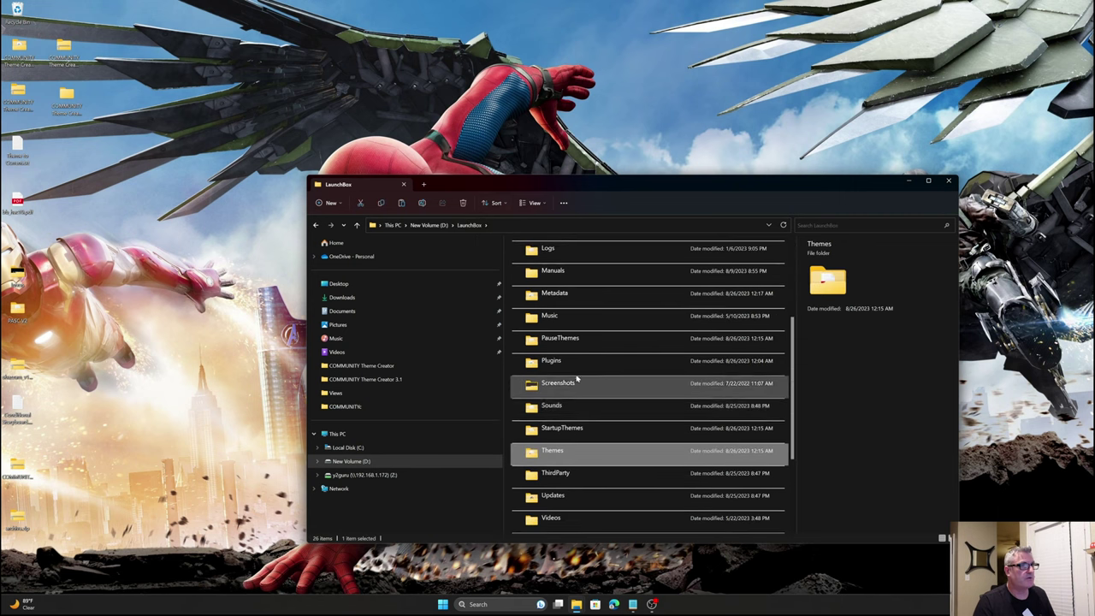
scroll(579, 362, up, 1)
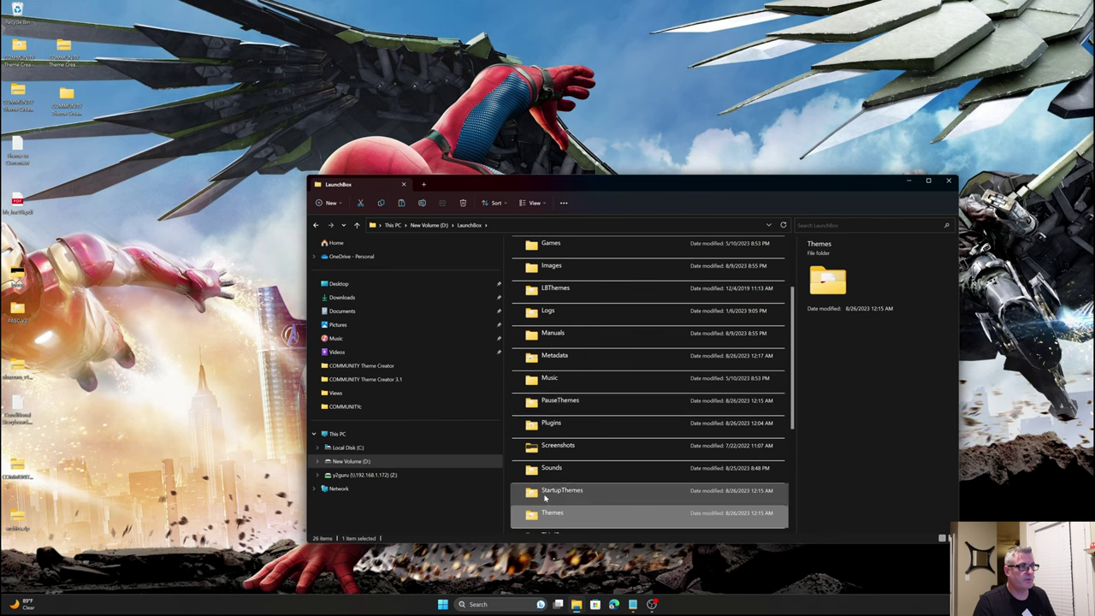
double_click(552, 400)
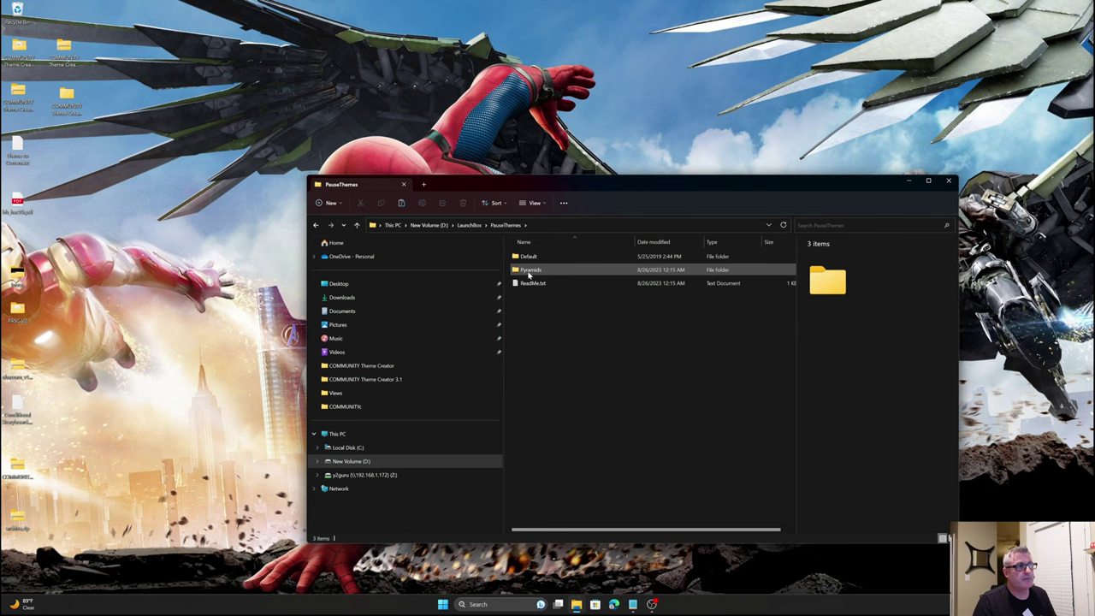
double_click(530, 272)
click(533, 311)
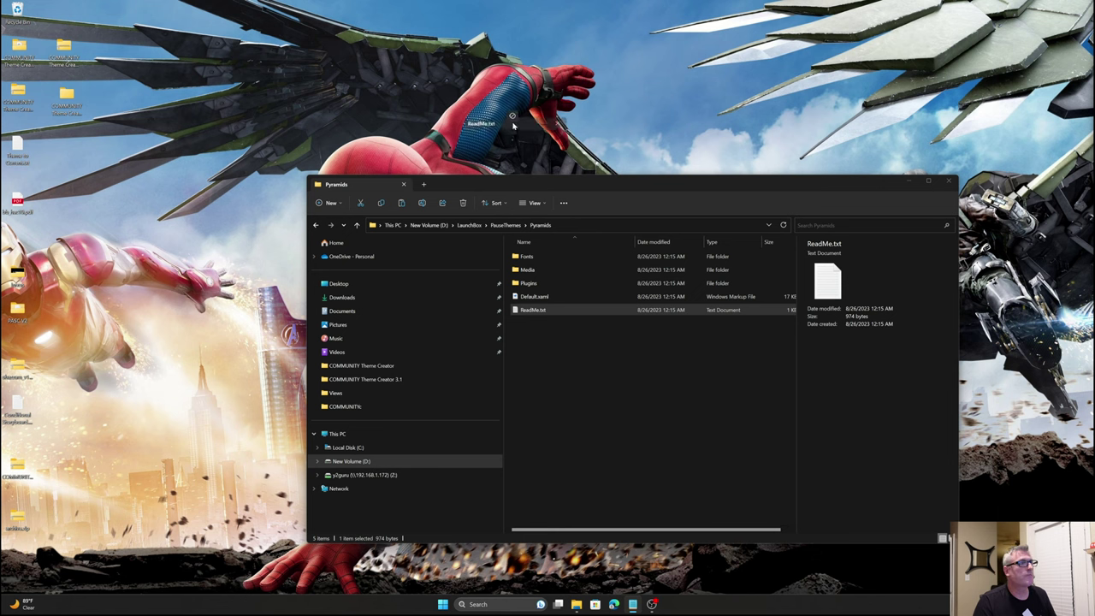
drag(639, 125, 398, 85)
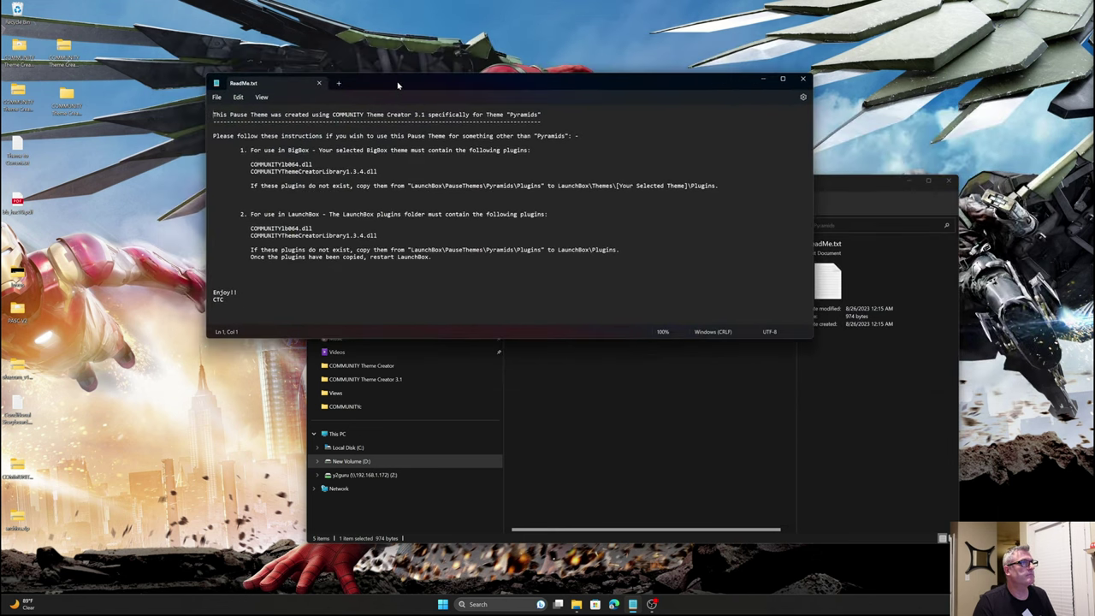
Maximize the ReadMe and highlight the plugin lines BigBox and LaunchBox each require.
double_click(398, 86)
scroll(548, 308, up, 10)
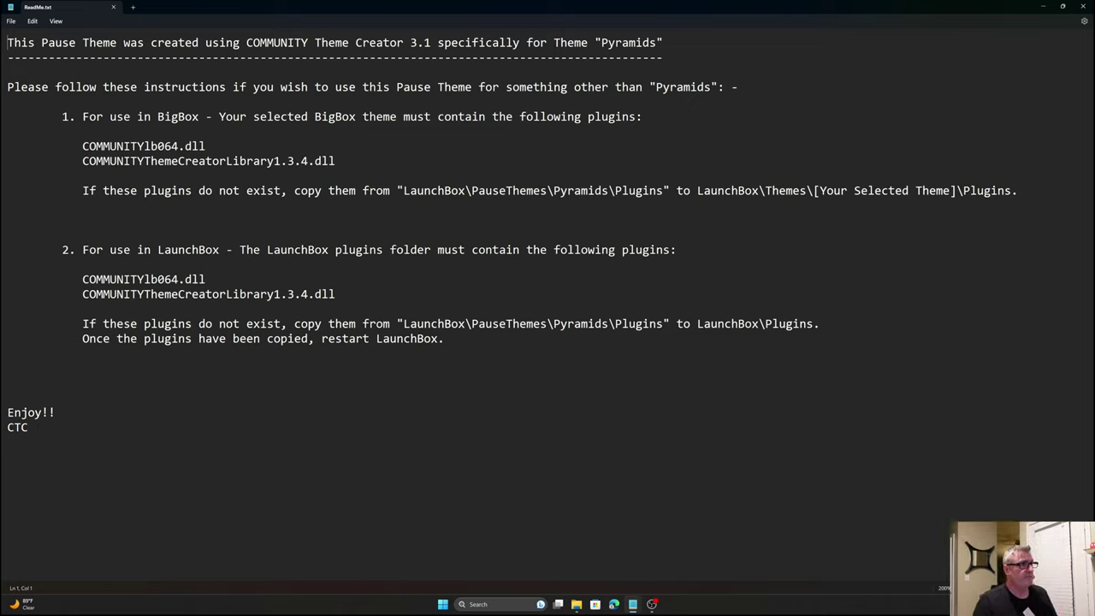
drag(1025, 189, 70, 147)
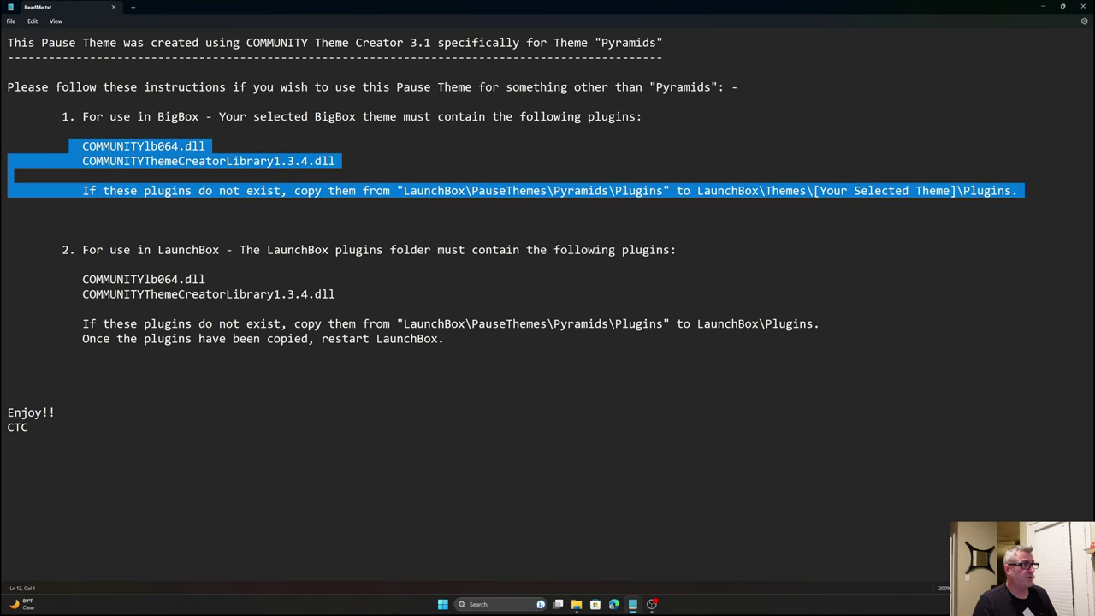
click(8, 204)
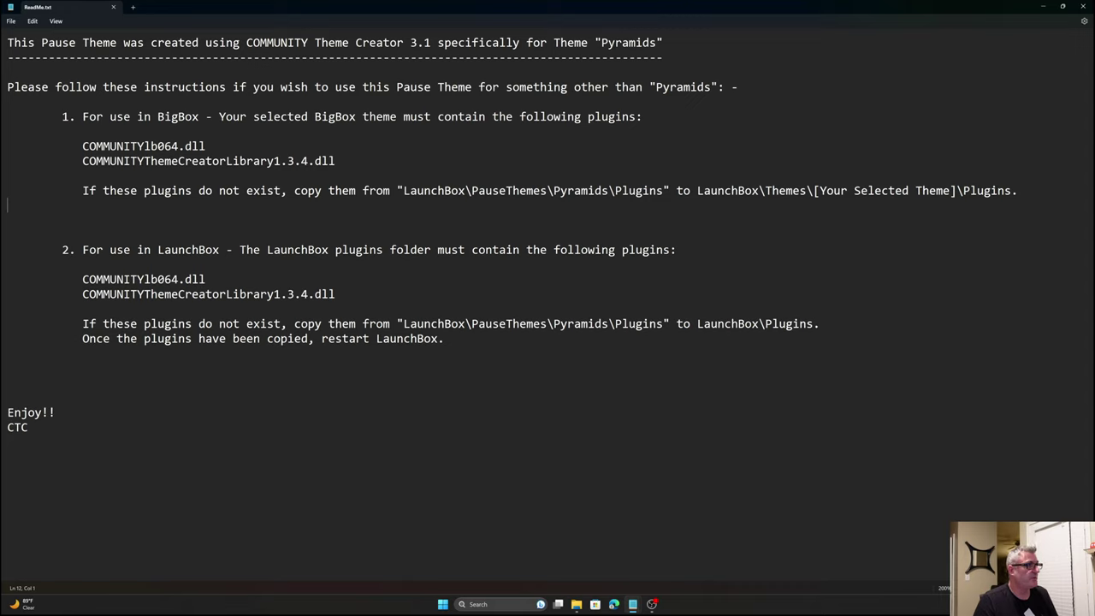
drag(336, 294, 82, 279)
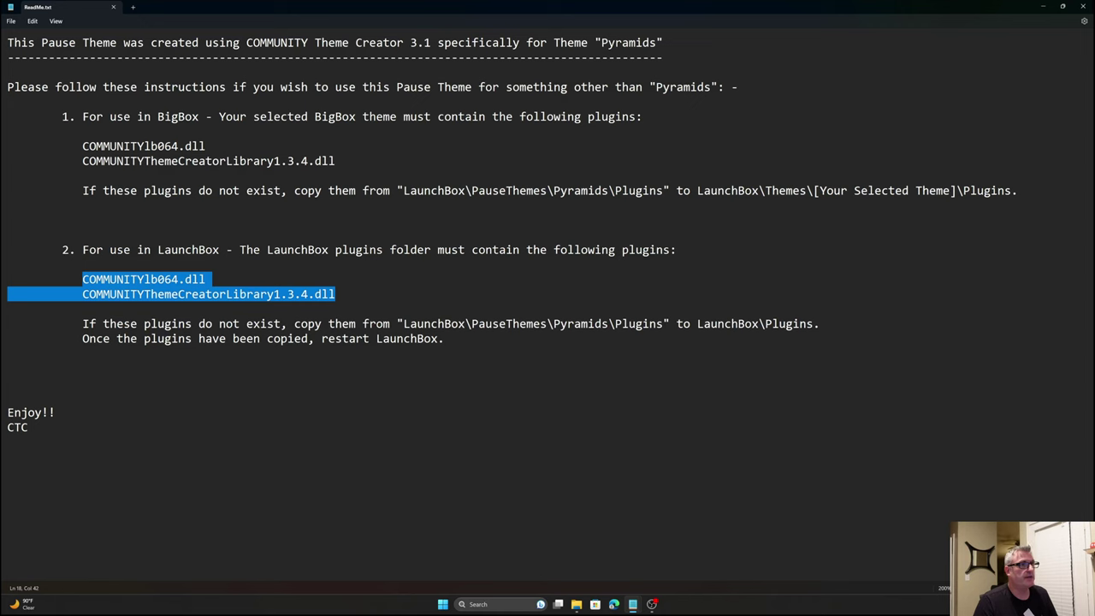
Copy COMMUNITYlb064.dll and COMMUNITYThemeCreatorLibrary1.3.4.dll from Pyramids\Plugins into LaunchBox\Plugins, resolving the duplicate prompt.
click(1083, 7)
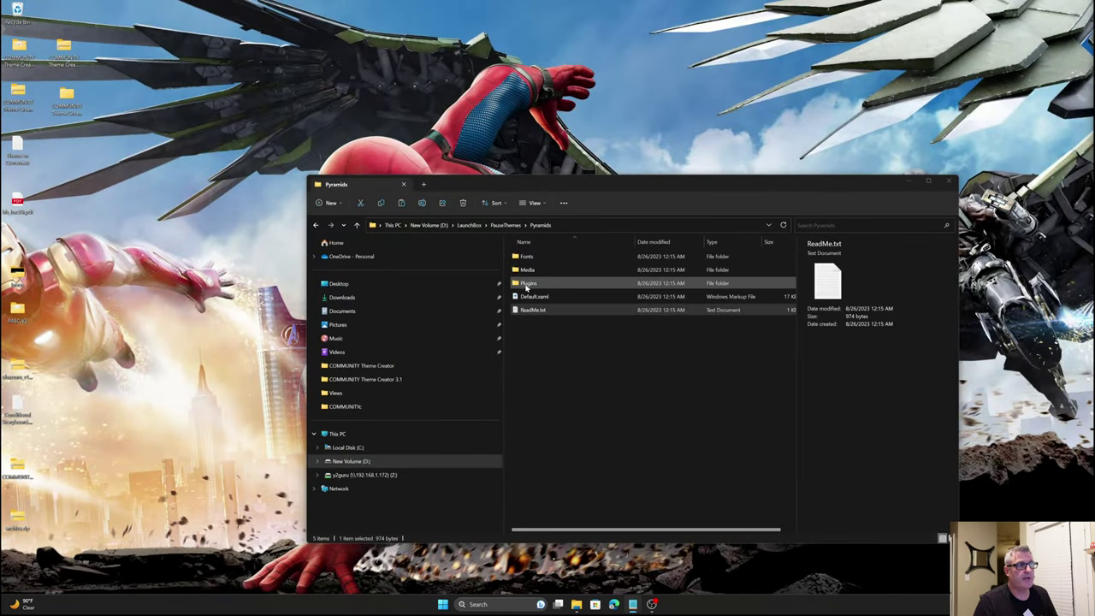
double_click(530, 284)
drag(575, 286, 553, 272)
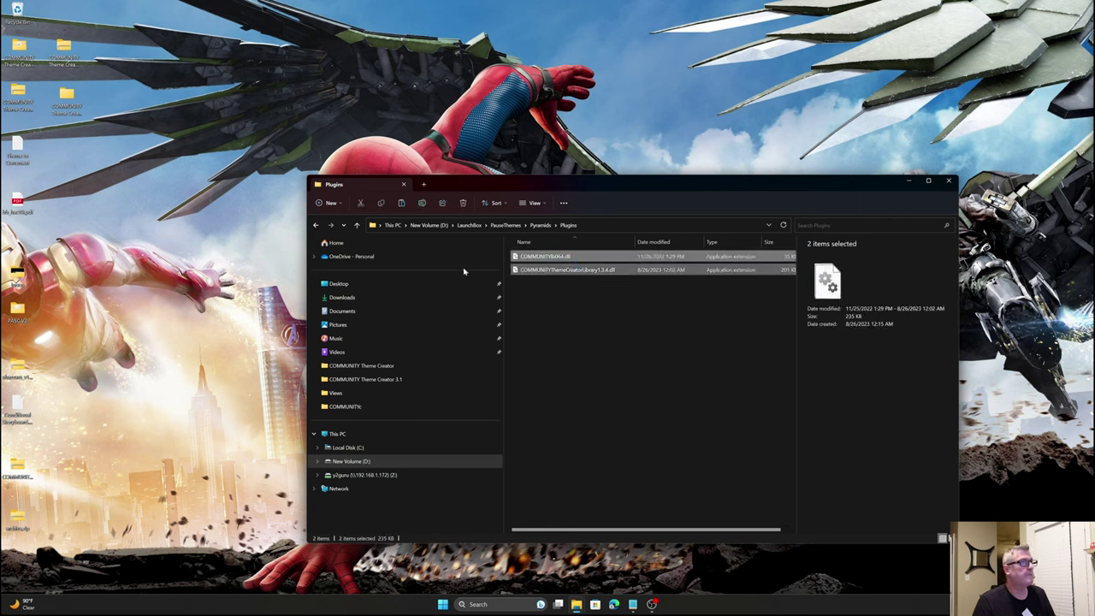
click(470, 226)
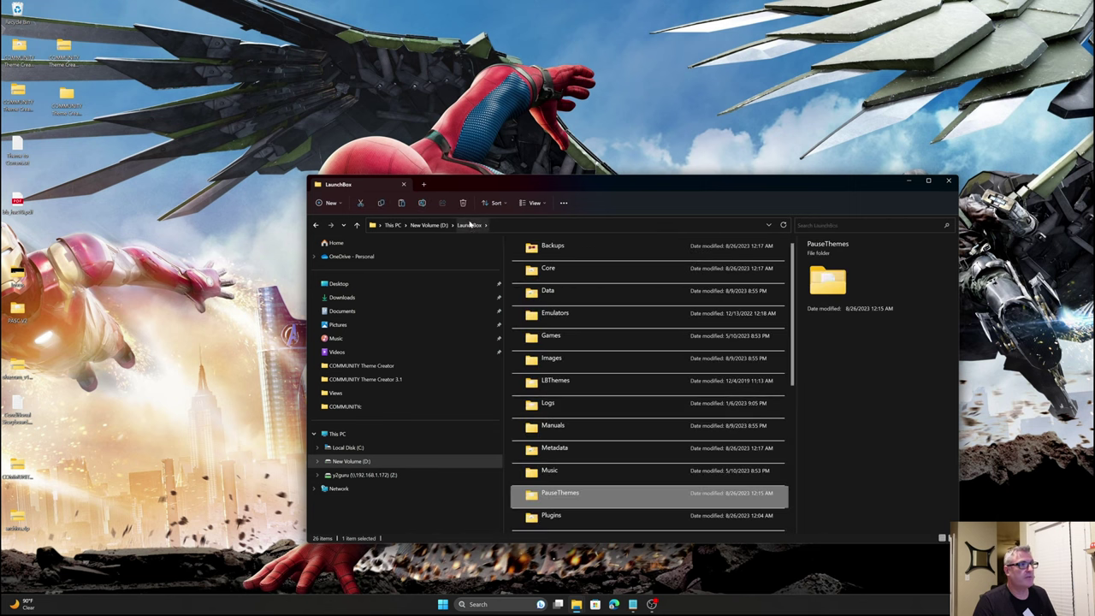
double_click(558, 515)
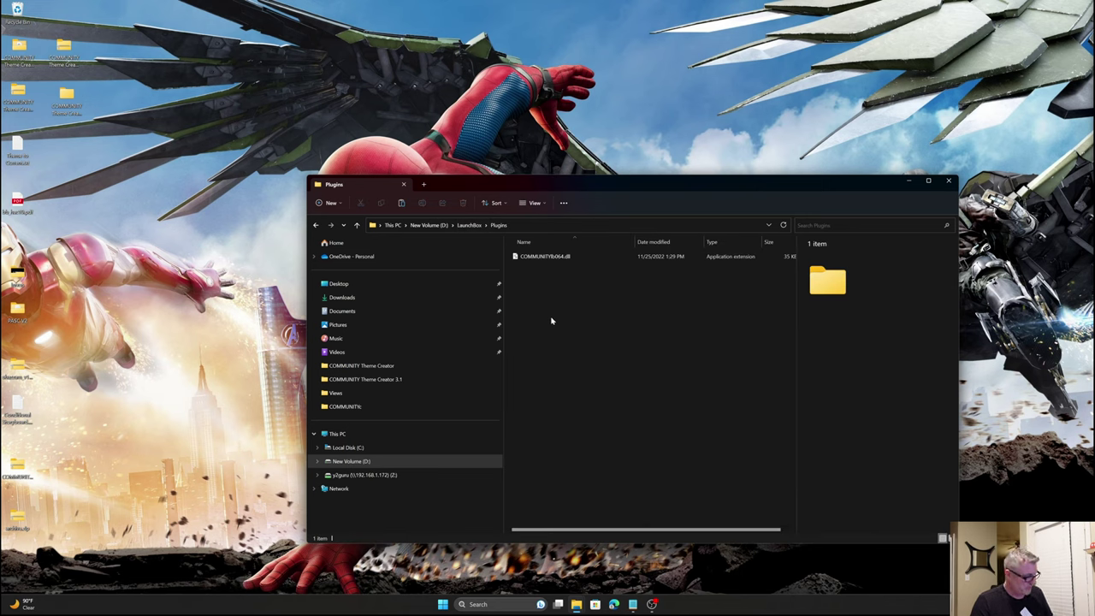
key(ctrl+v)
click(528, 295)
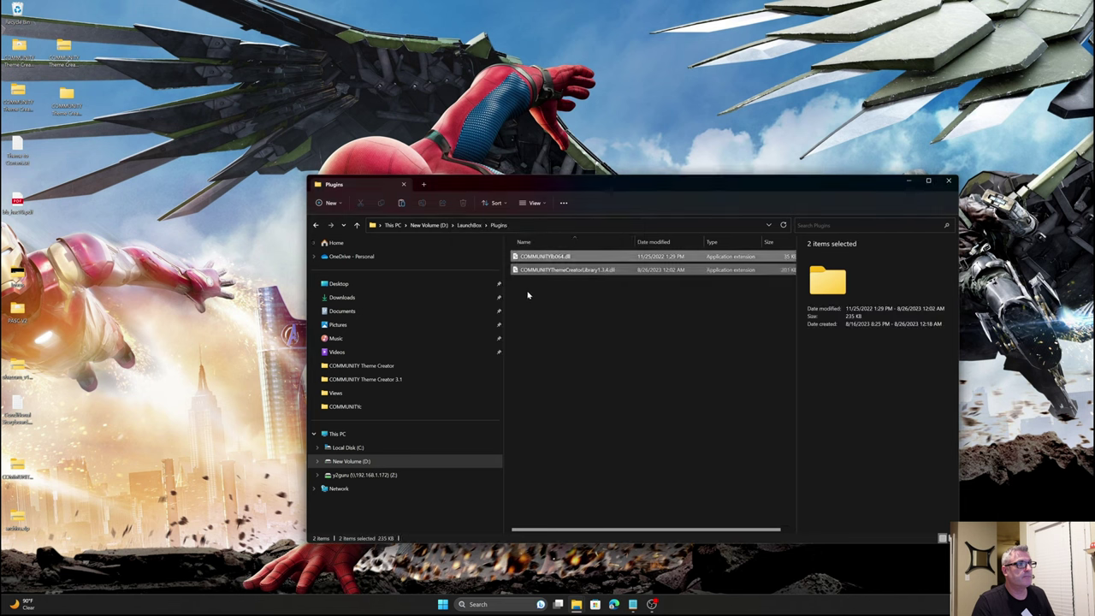
click(589, 354)
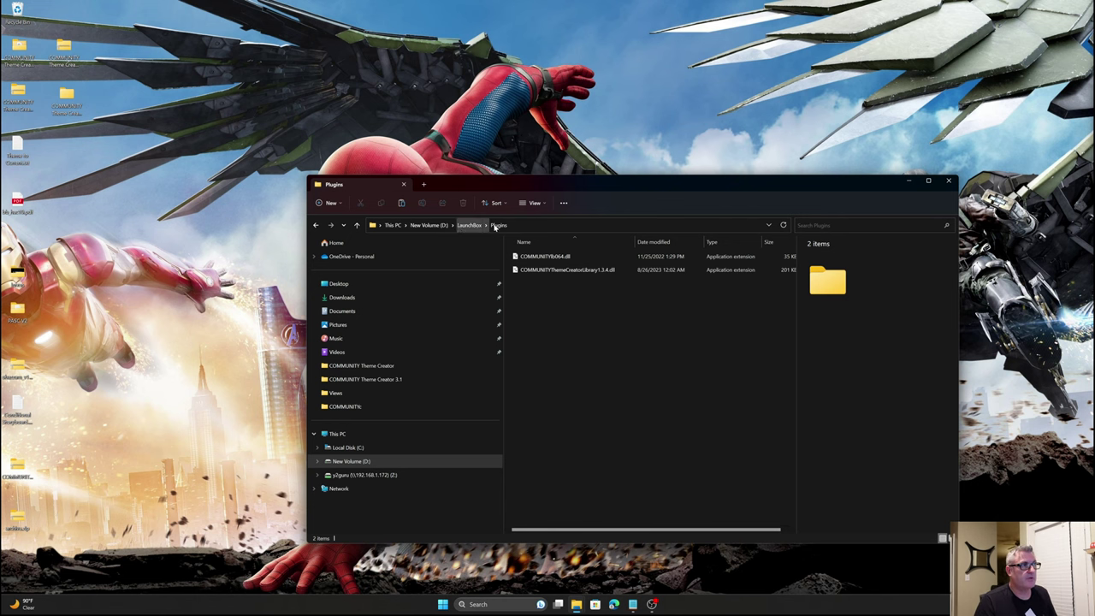
Close Explorer, start LaunchBox from Start, and launch SSX Tricky from the PlayStation 2 grid.
click(948, 181)
key(super)
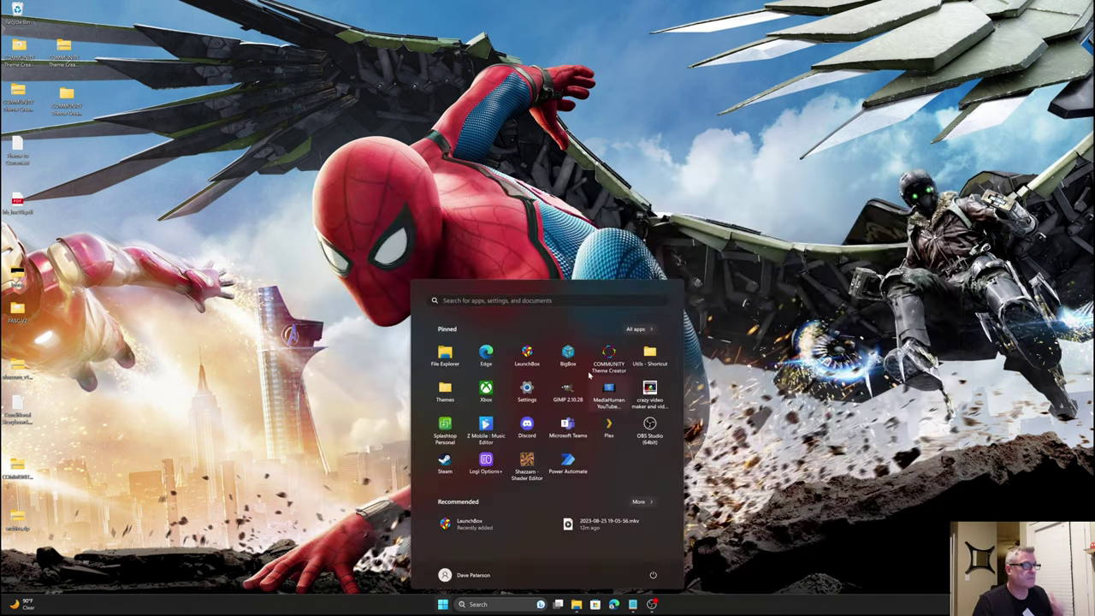
click(532, 353)
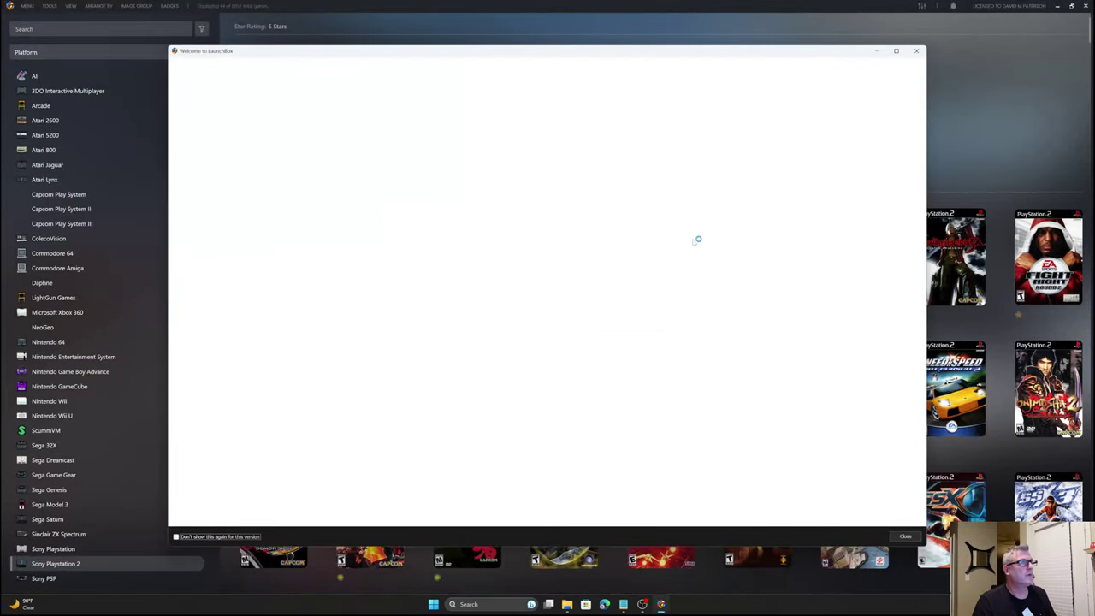
click(916, 51)
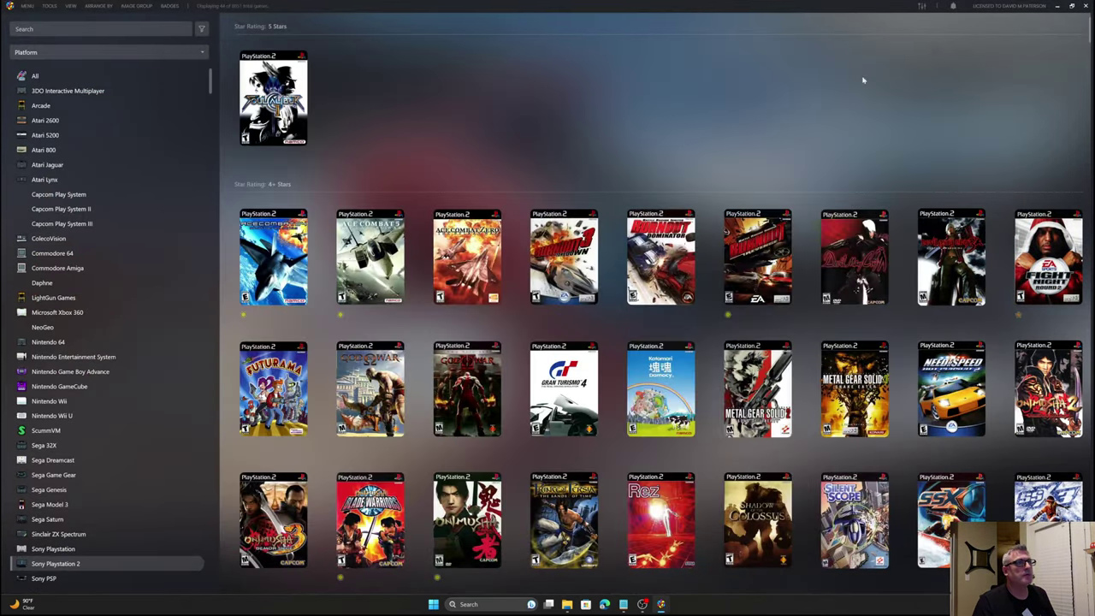
scroll(445, 302, down, 1)
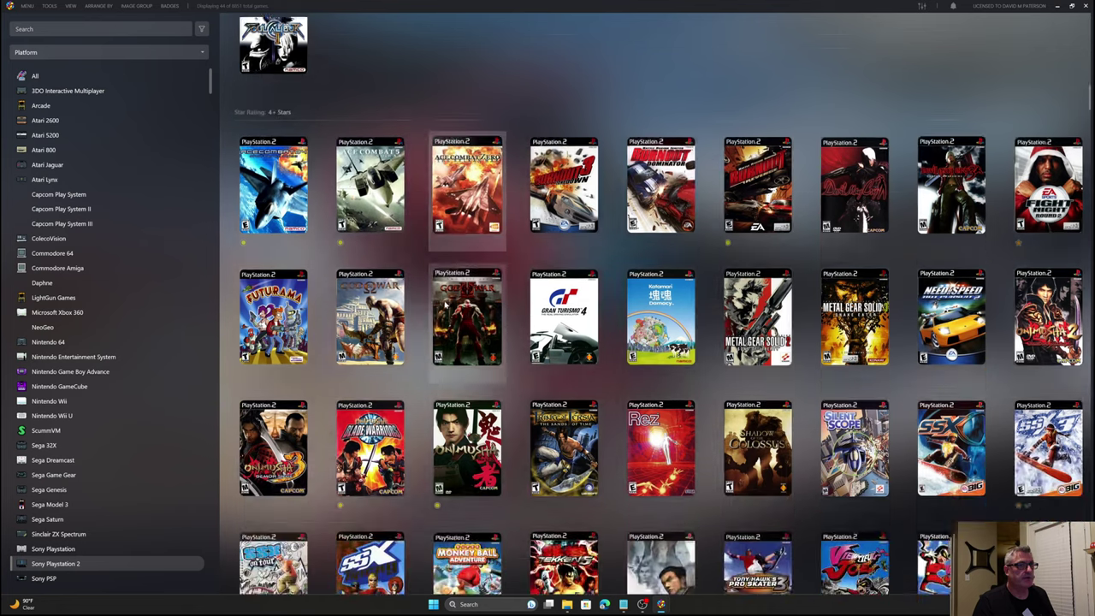
scroll(445, 303, down, 2)
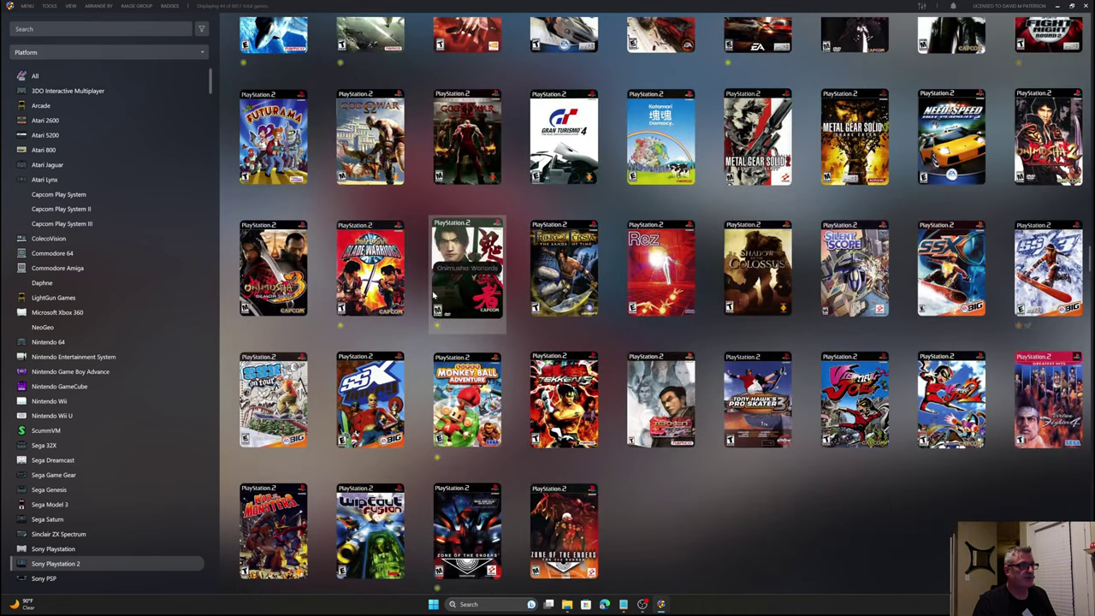
double_click(372, 397)
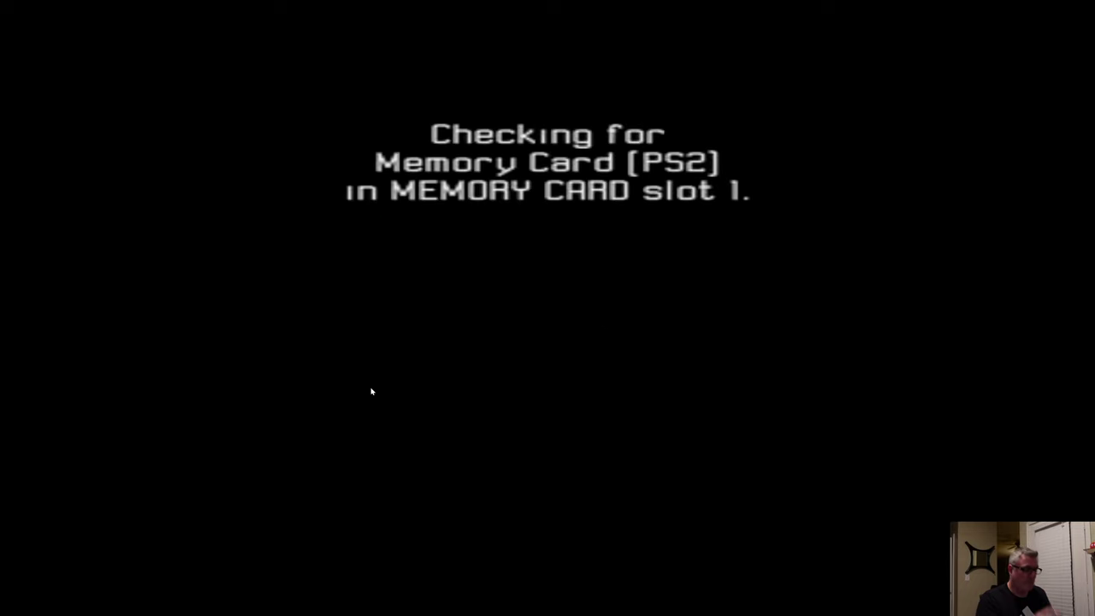
Pause SSX Tricky with Escape, browse the pause menu items, and choose Exit Game.
key(Escape)
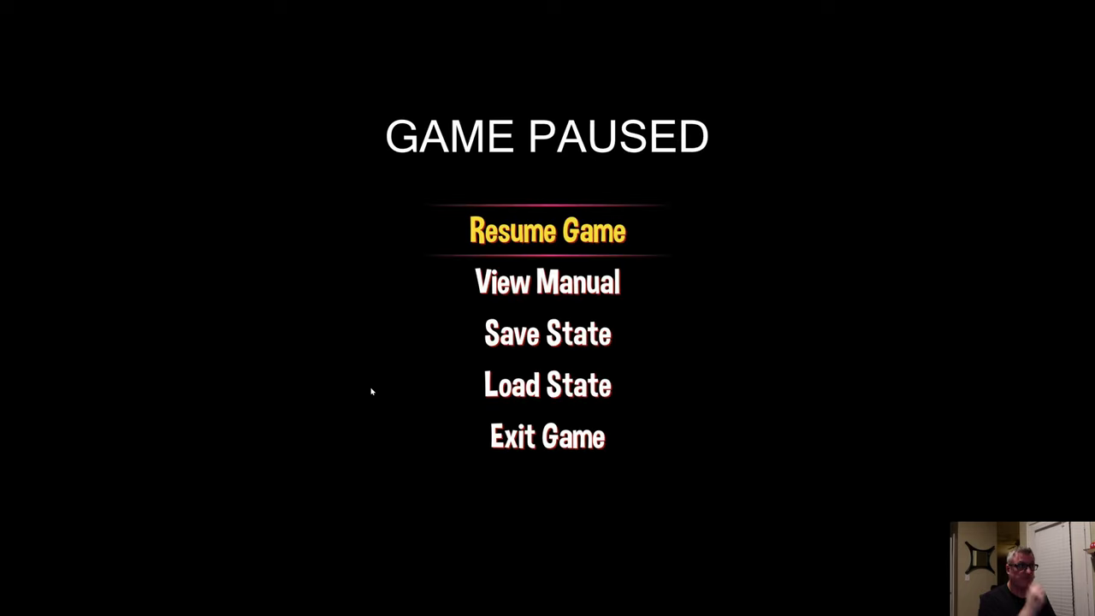
key(Down)
key(Up)
key(Down)
key(Down)
key(Down)
key(Down)
key(Return)
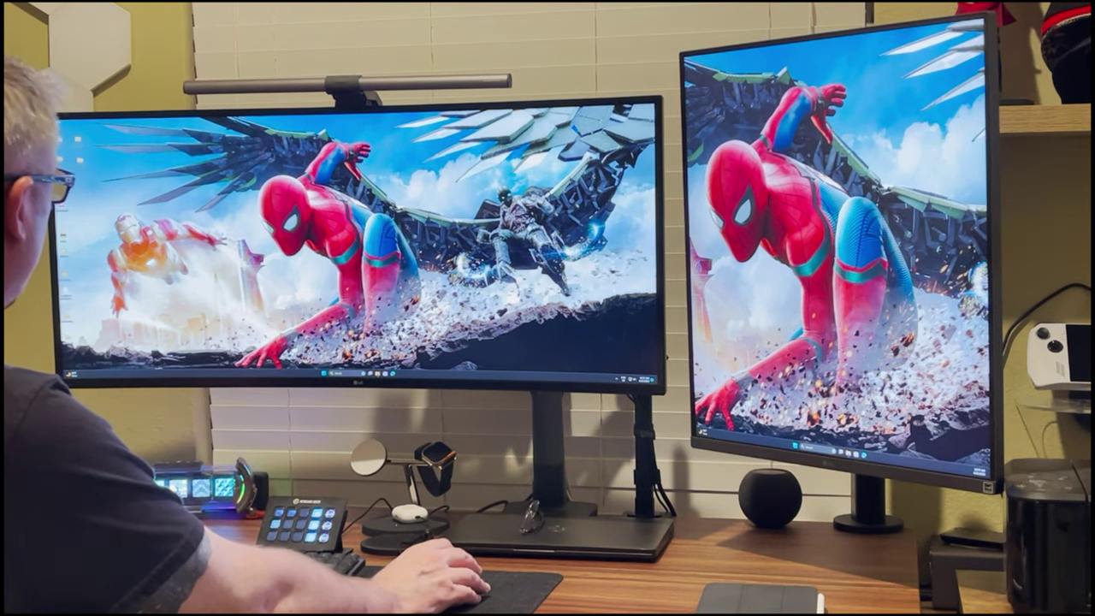
Drag the editor window onto the right monitor, dismissing the snap suggestions.
key(super)
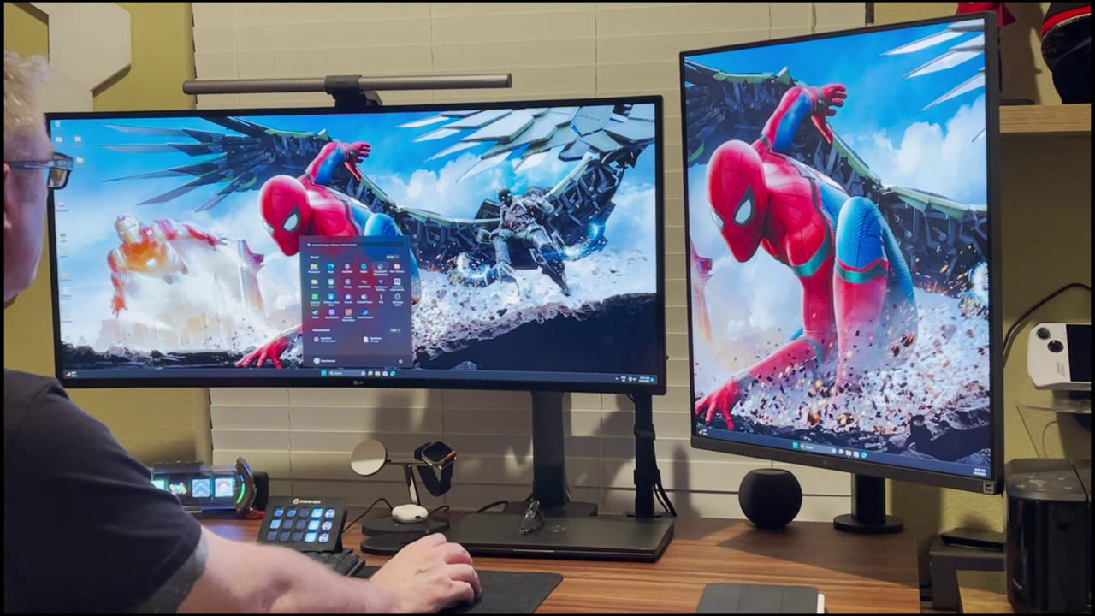
key(super)
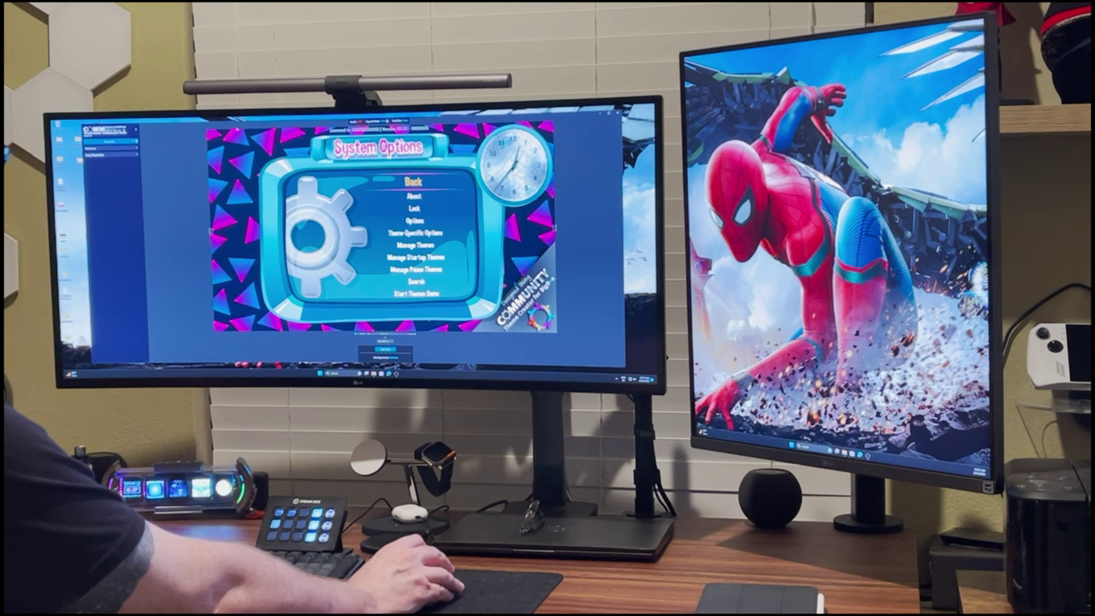
drag(237, 120, 800, 59)
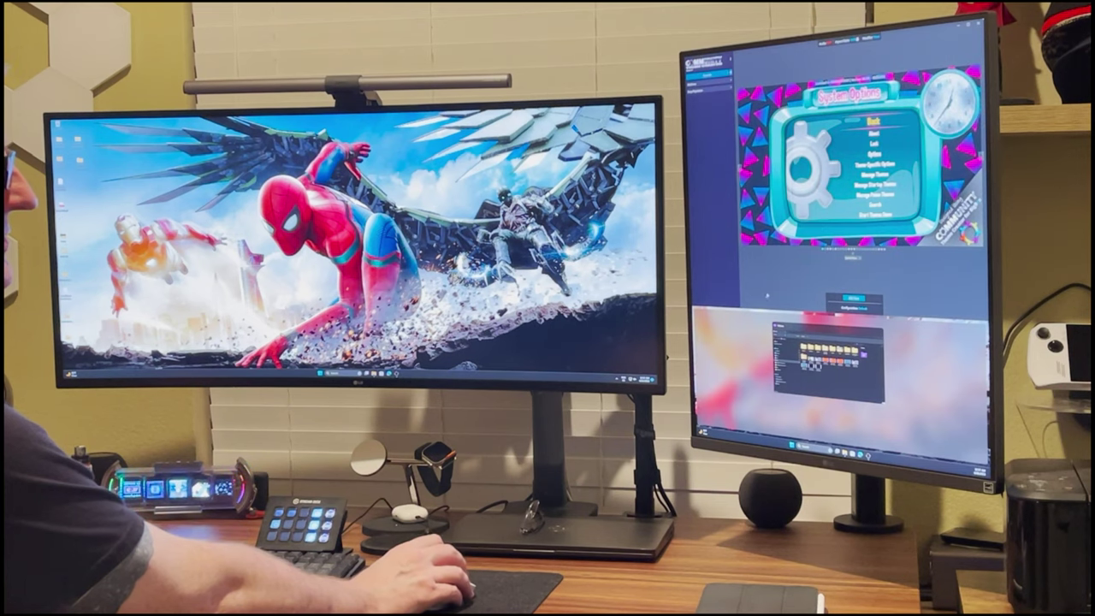
click(800, 60)
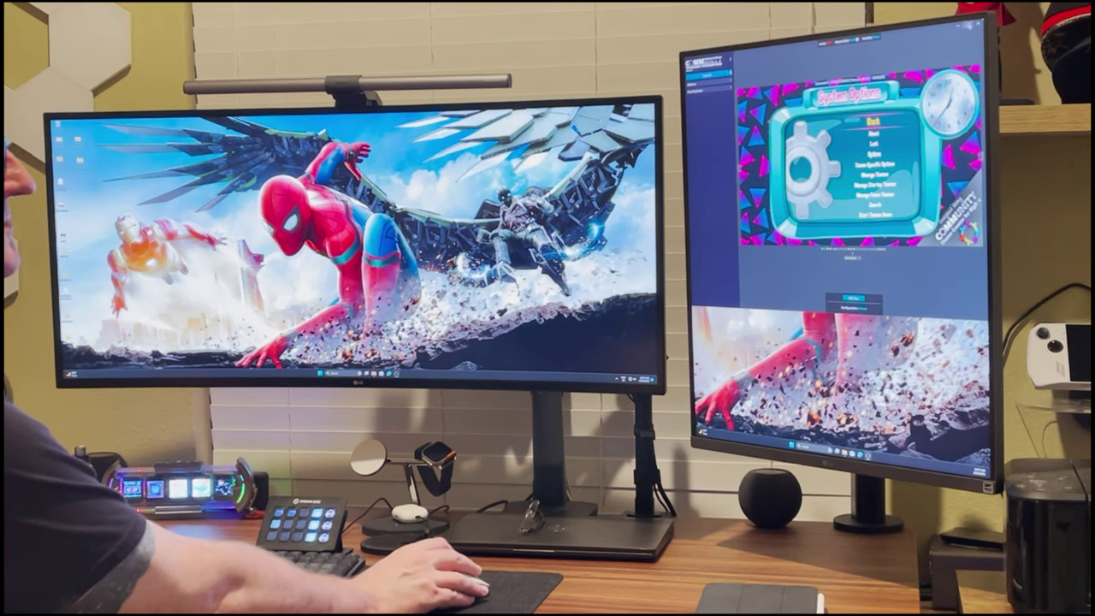
click(976, 23)
Drag the editor window back onto the left ultrawide monitor.
click(319, 373)
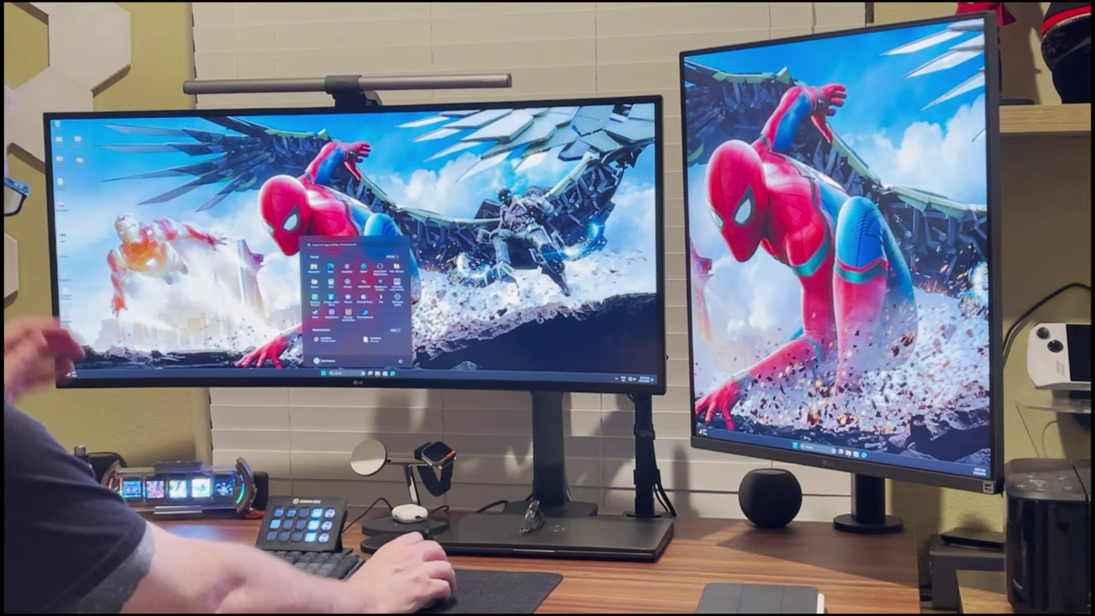
key(Escape)
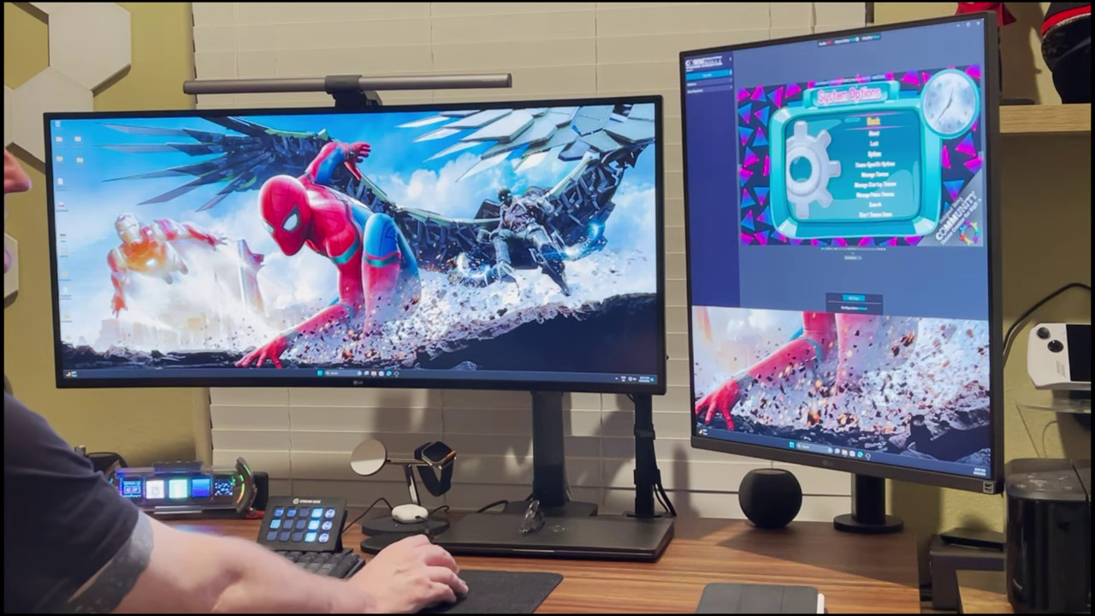
drag(856, 38, 265, 114)
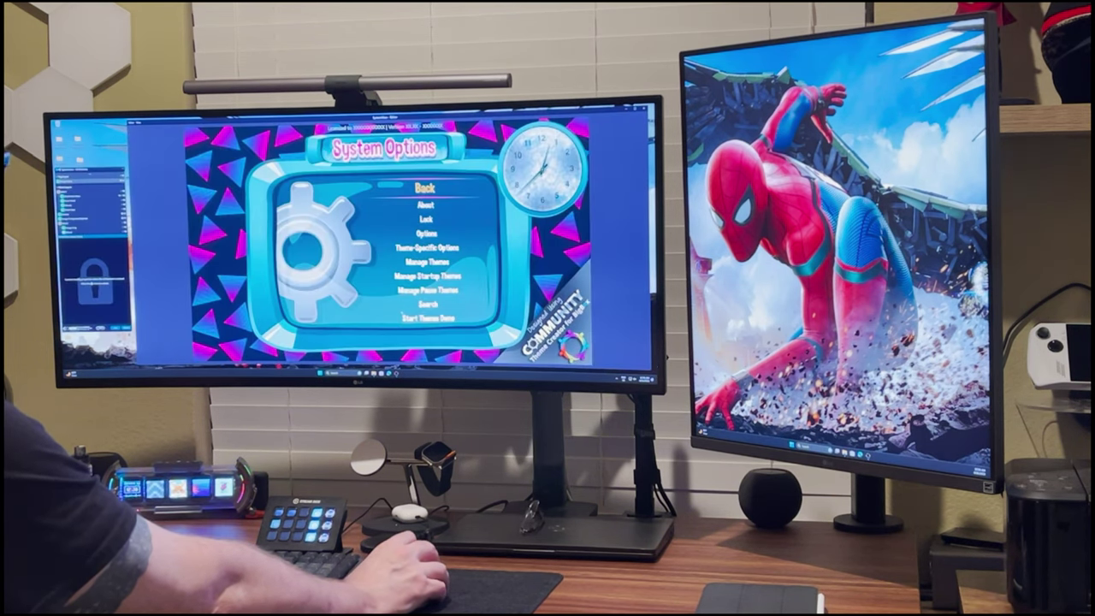
Shuttle the editor and settings windows between monitors by dragging and Win+Shift+Left/Right.
drag(393, 110, 813, 61)
key(Escape)
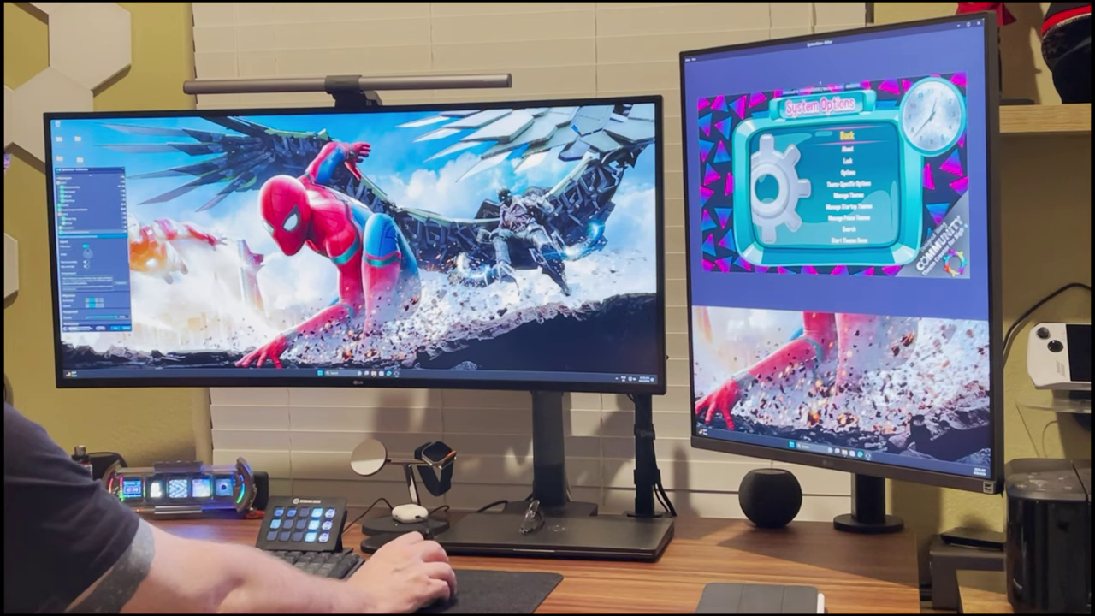
drag(86, 169, 728, 285)
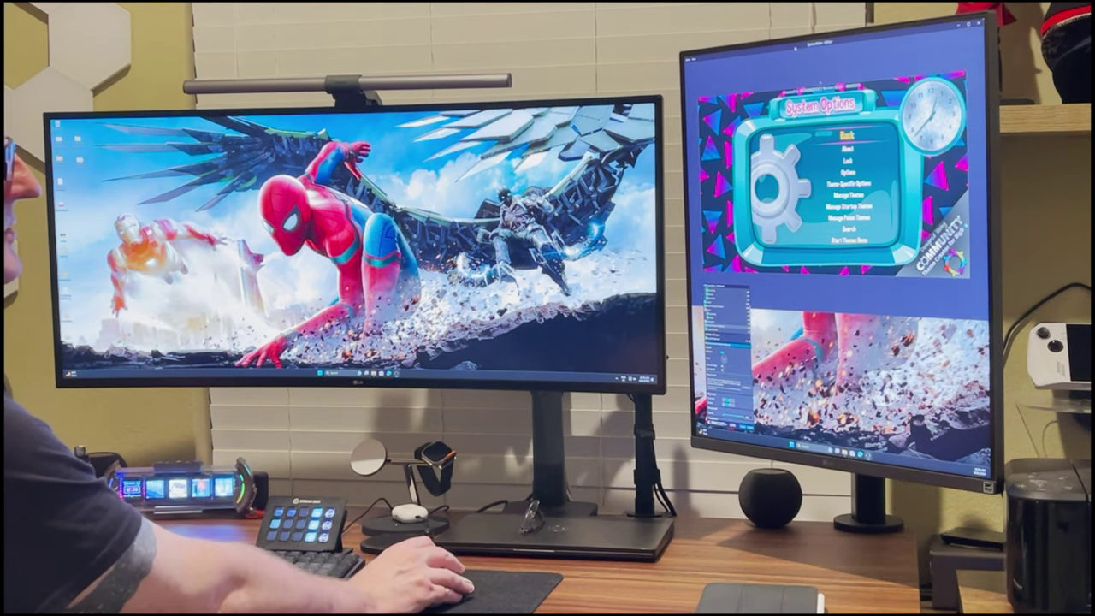
drag(834, 58, 789, 65)
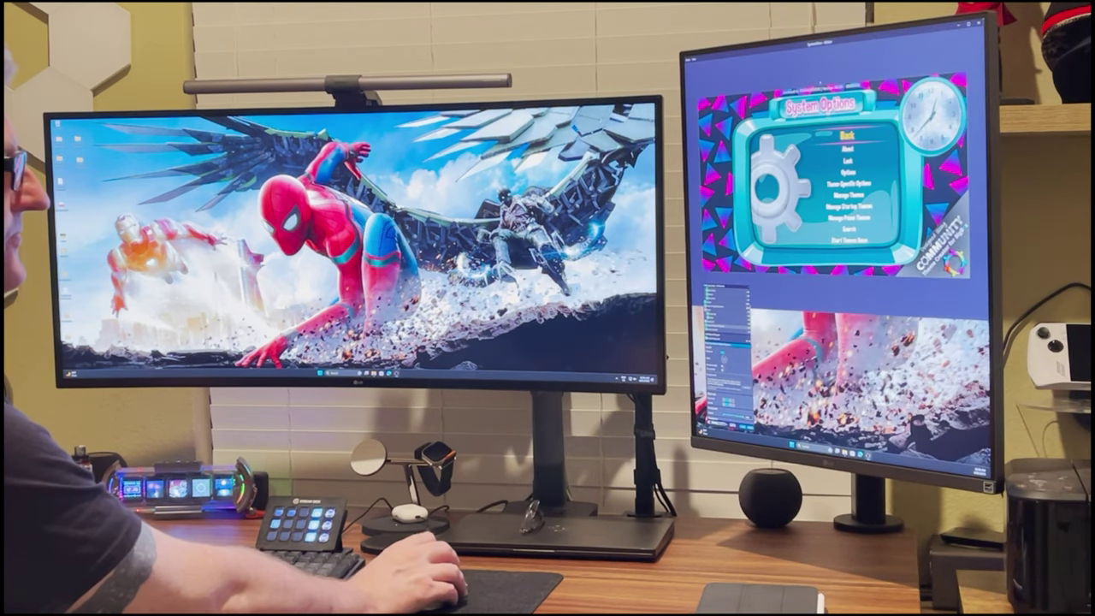
key(Escape)
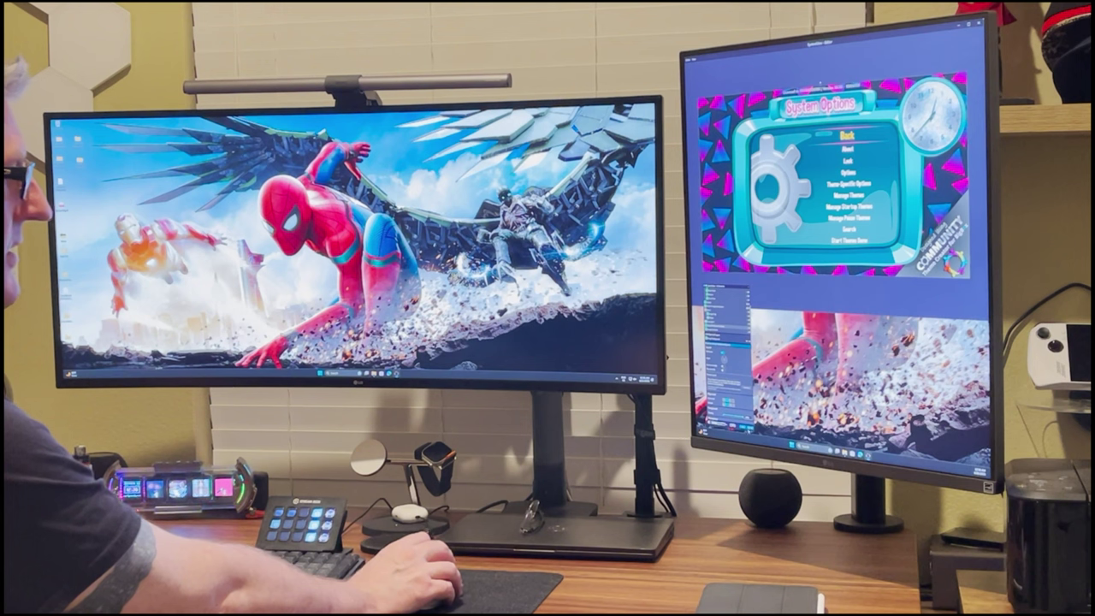
key(super+shift+Left)
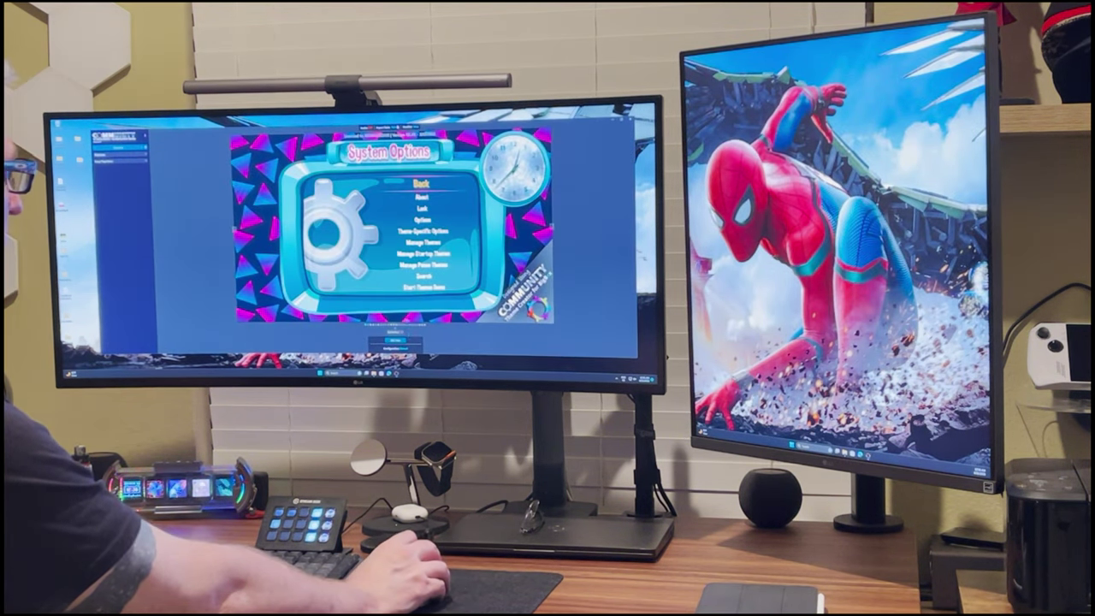
key(super+shift+Right)
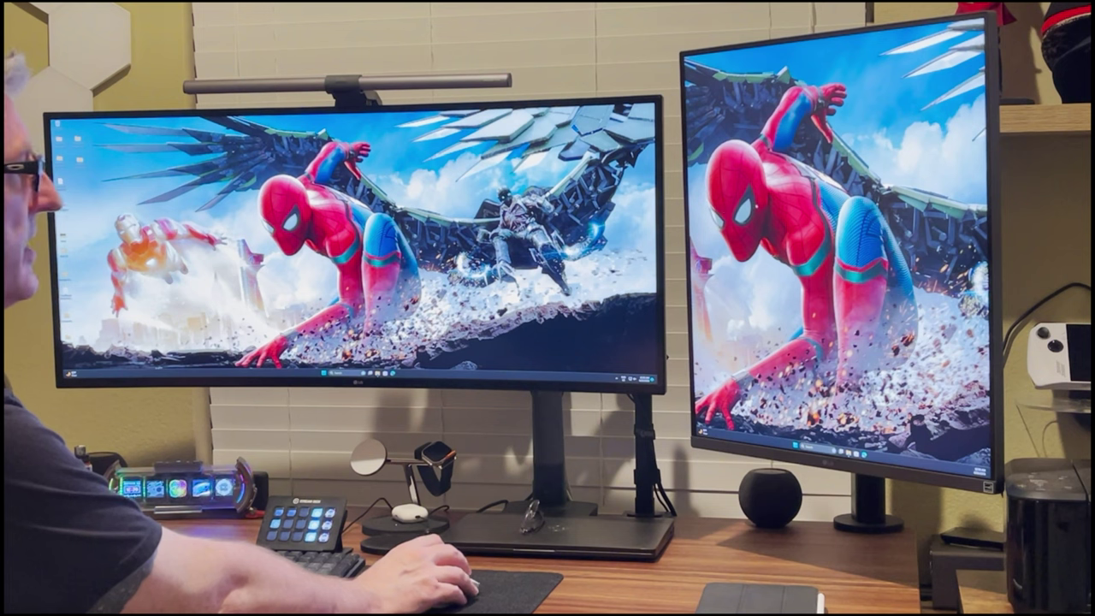
right_click(756, 206)
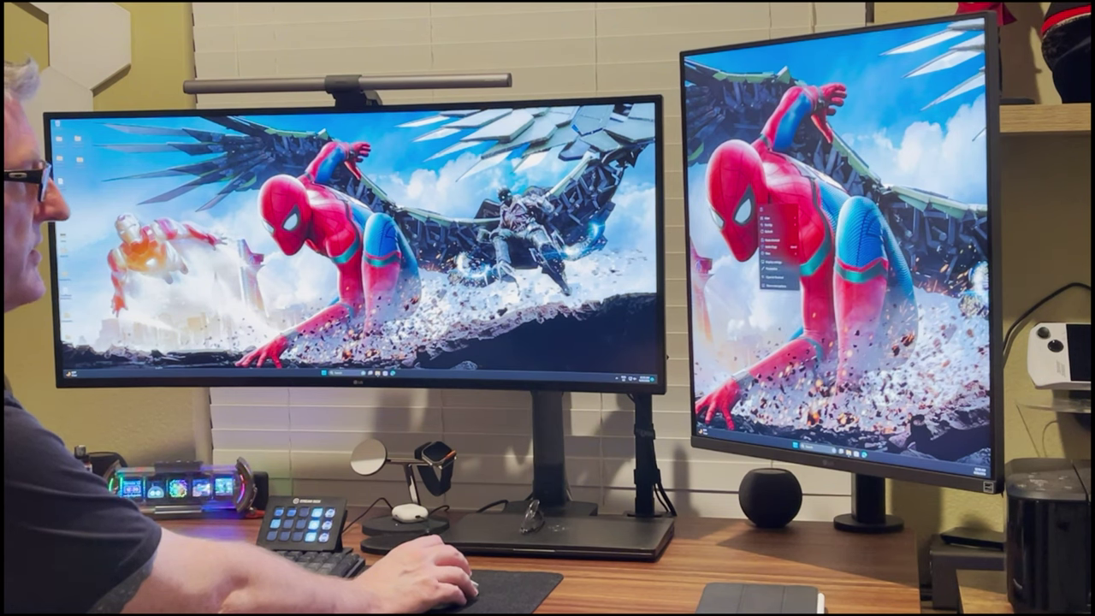
click(774, 261)
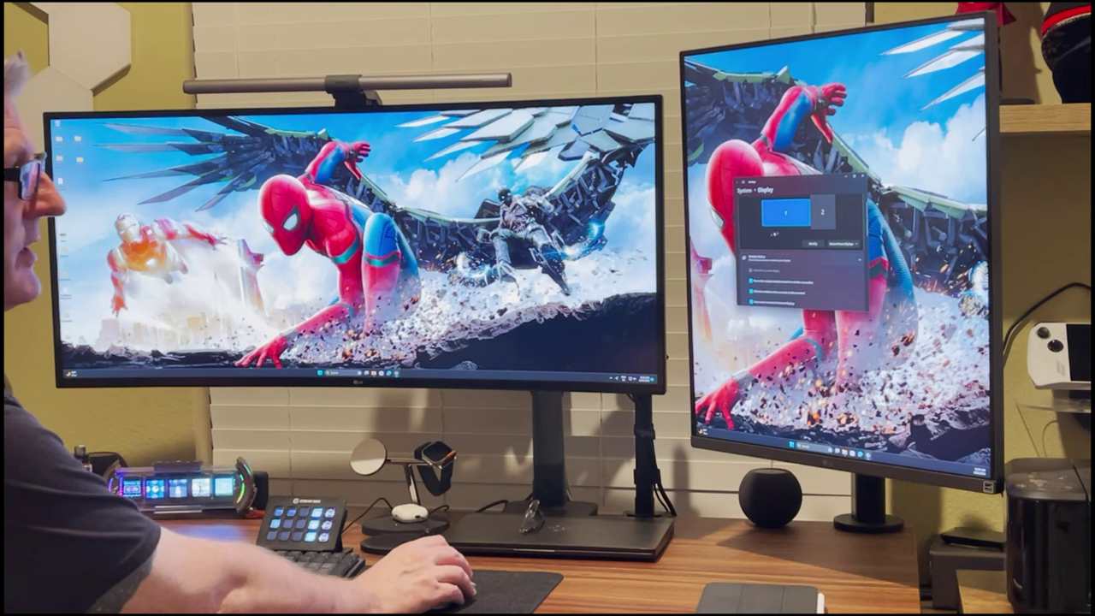
scroll(800, 239, up, 1)
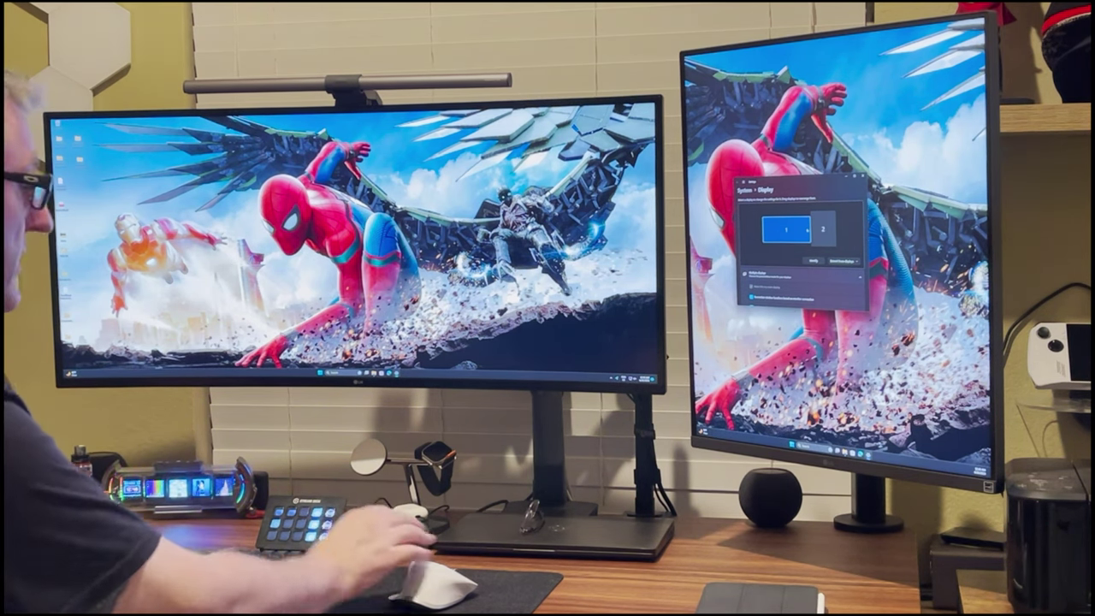
click(823, 229)
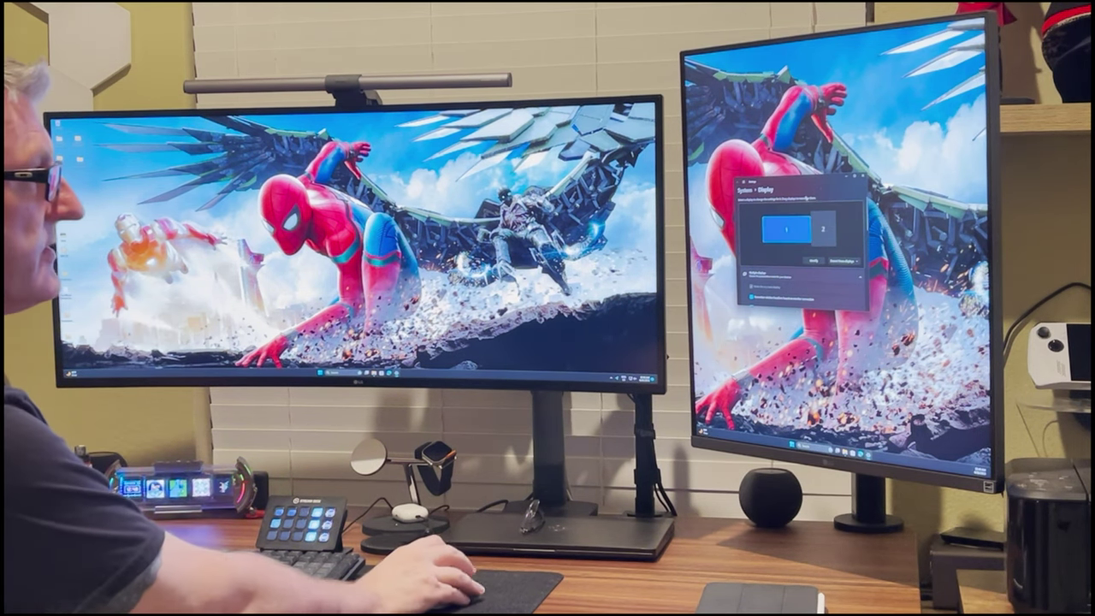
key(alt+F4)
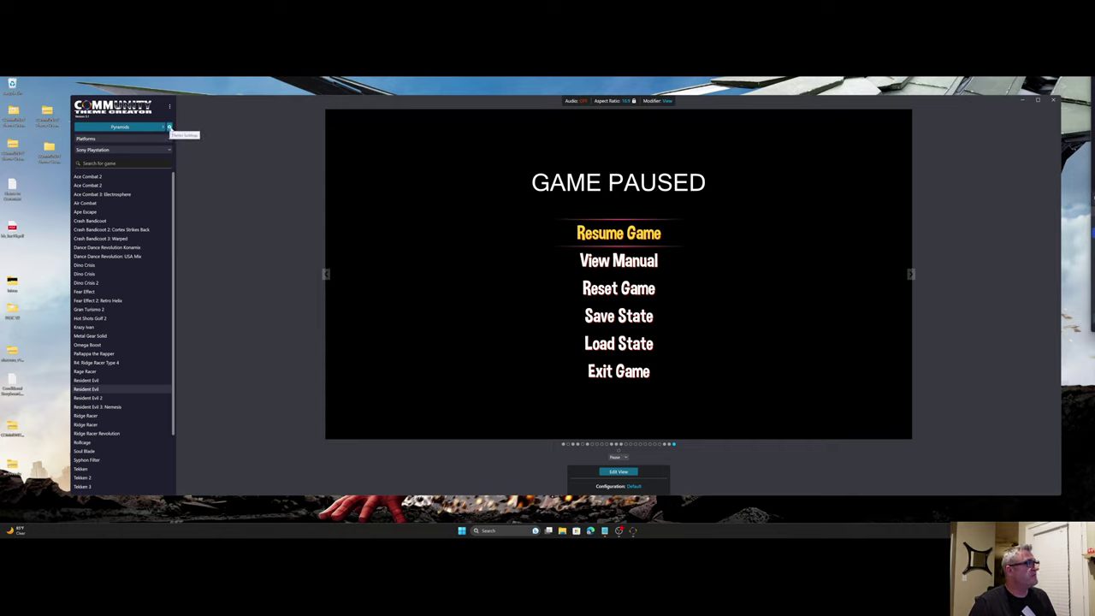
In the theme's edit options, set Game Startup's Startup Theme to Pyramids.
click(169, 126)
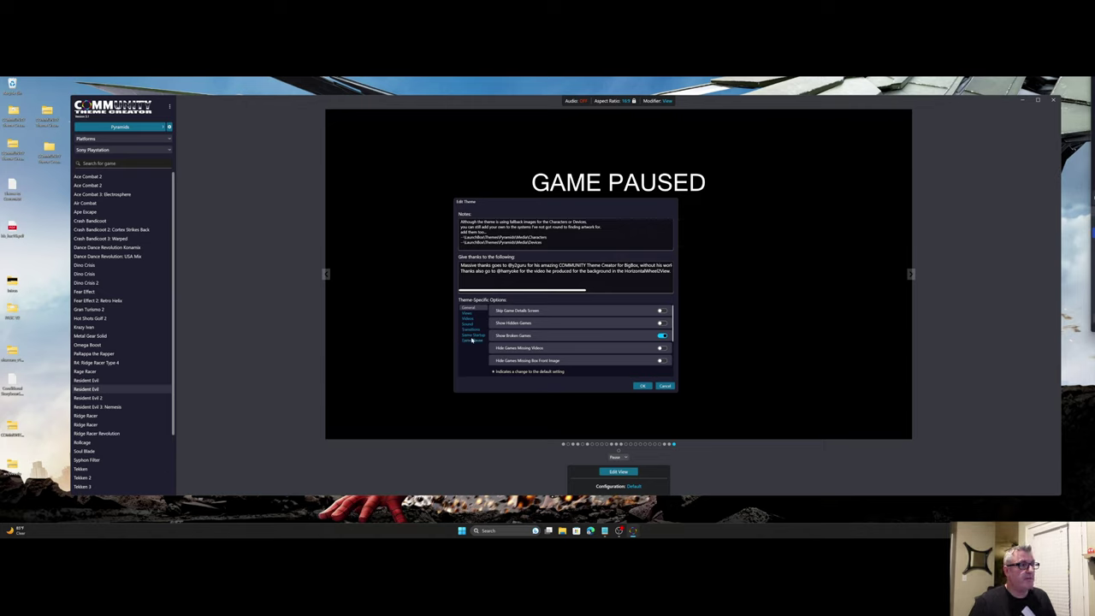
click(471, 336)
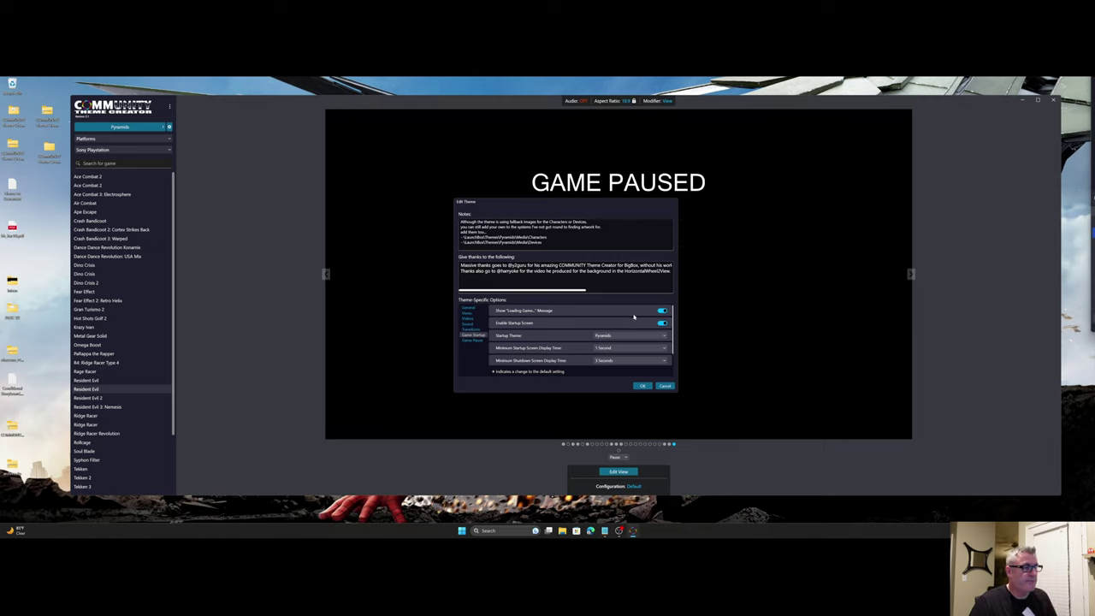
click(606, 337)
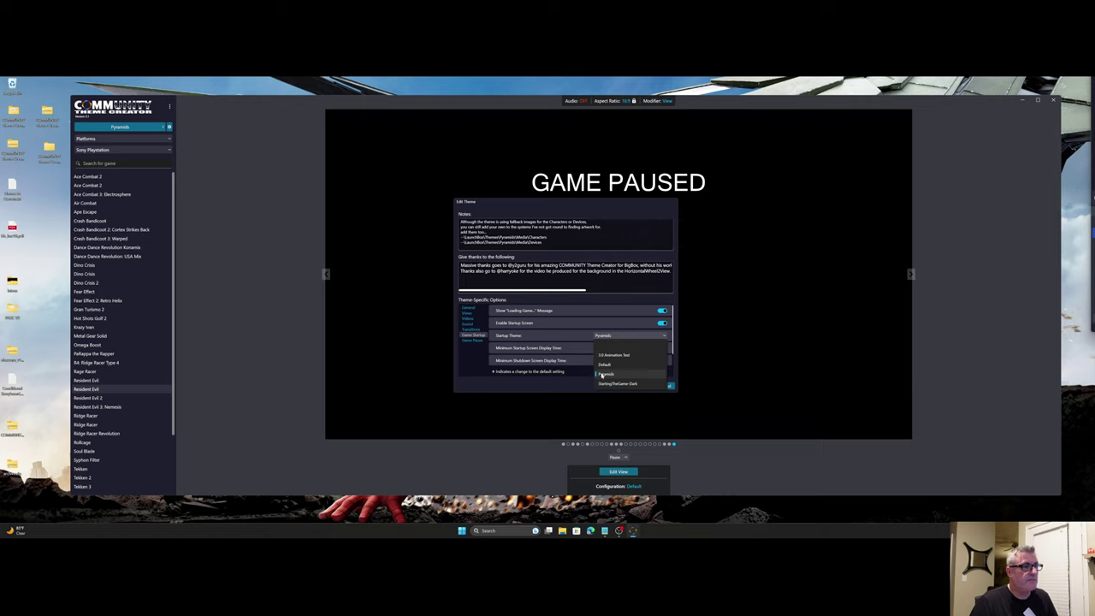
click(602, 375)
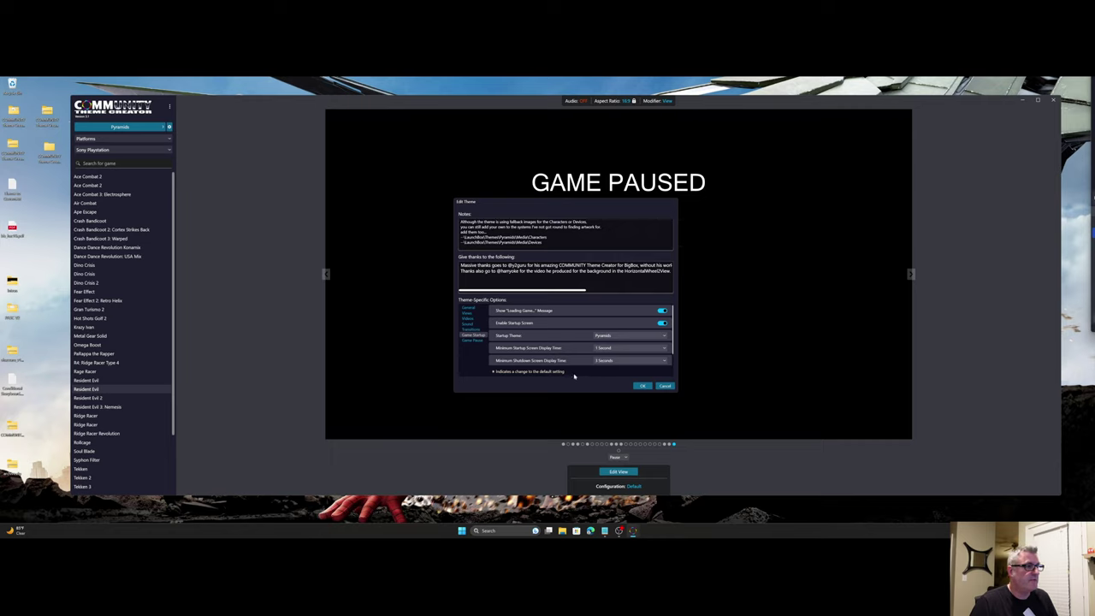
Set Game Pause's Pause Theme to Pyramids and save the options with OK.
click(472, 341)
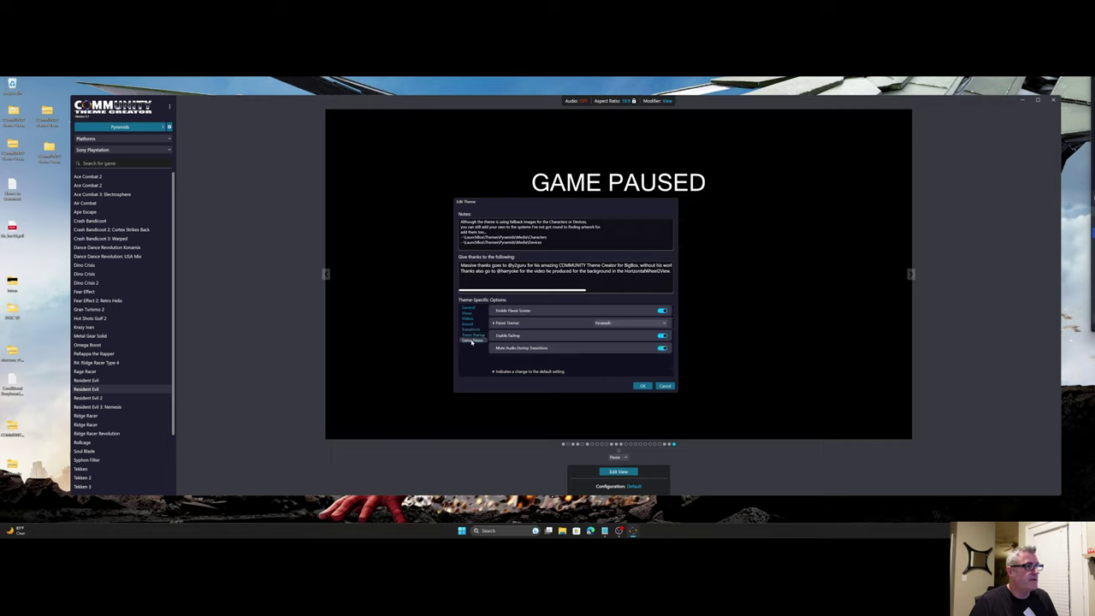
click(603, 322)
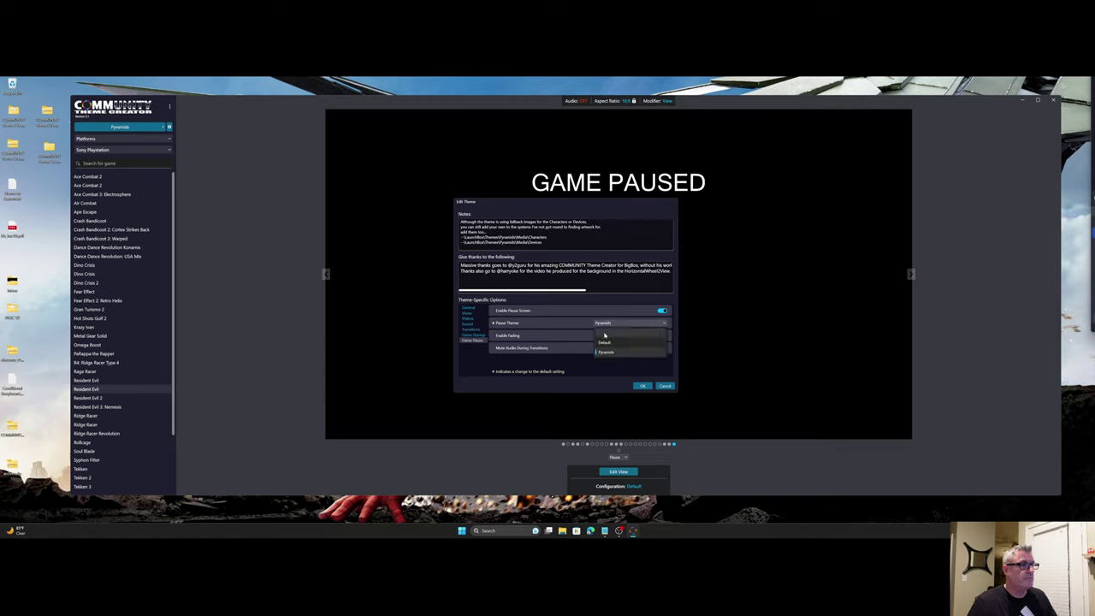
click(605, 341)
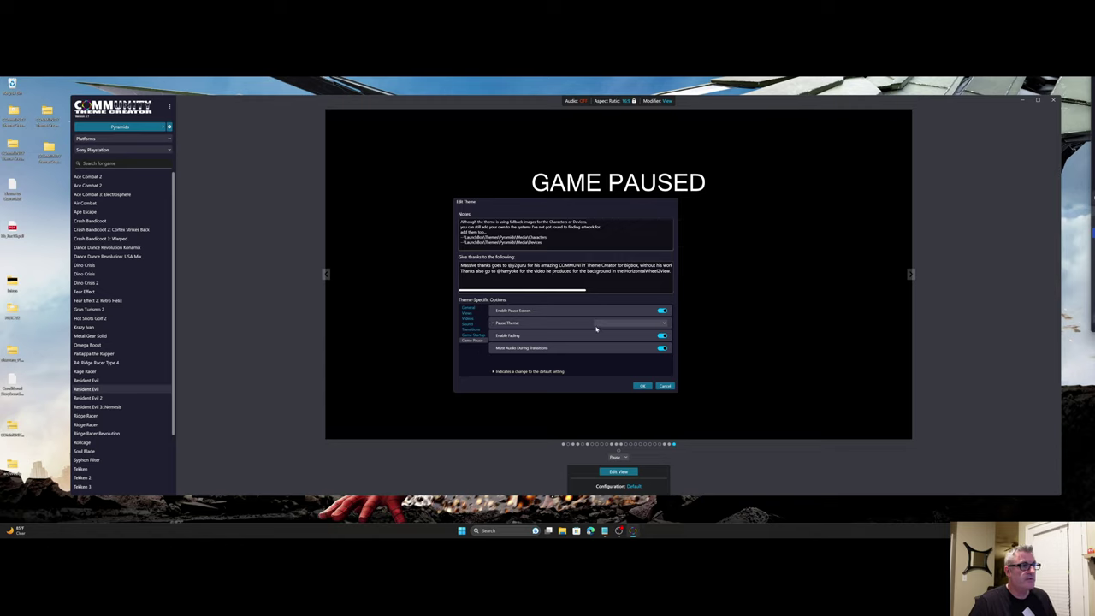
click(596, 328)
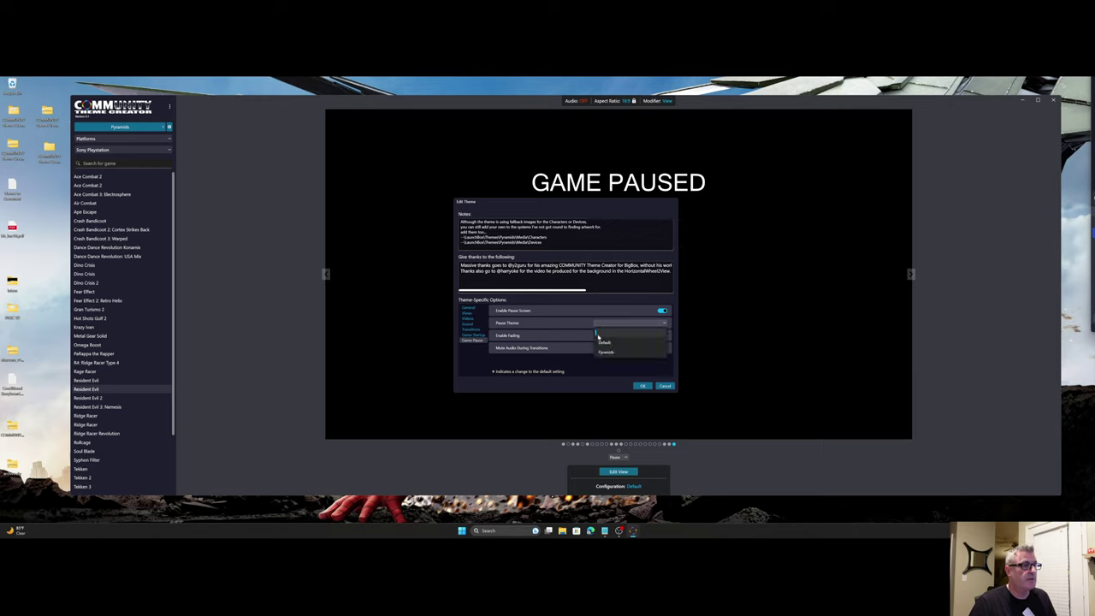
click(603, 349)
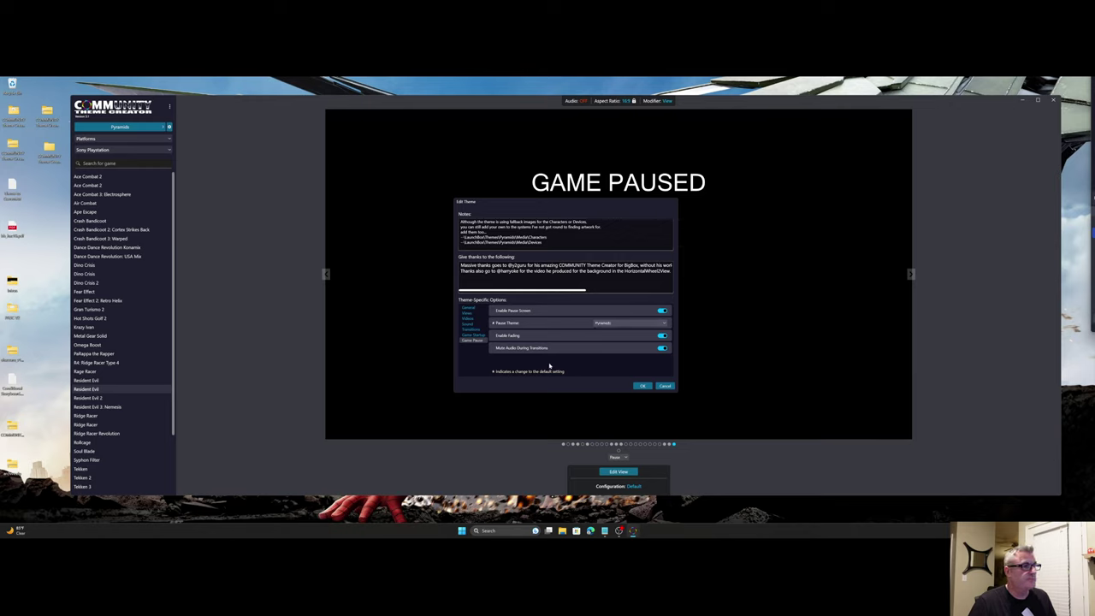
click(642, 386)
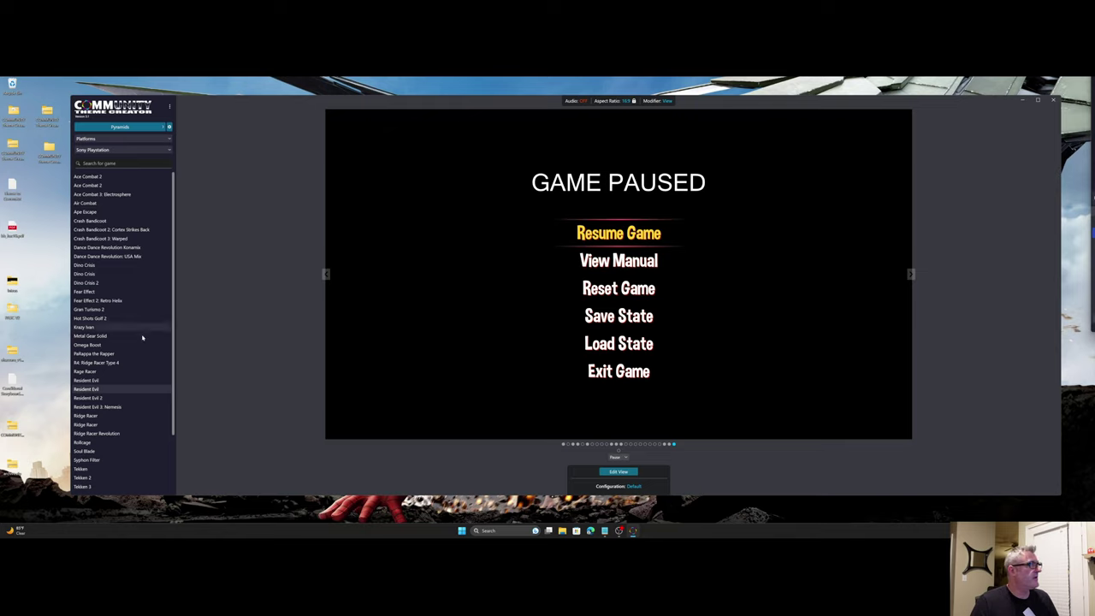
Open the Theme Manager from the theme name button atop the side panel.
click(145, 128)
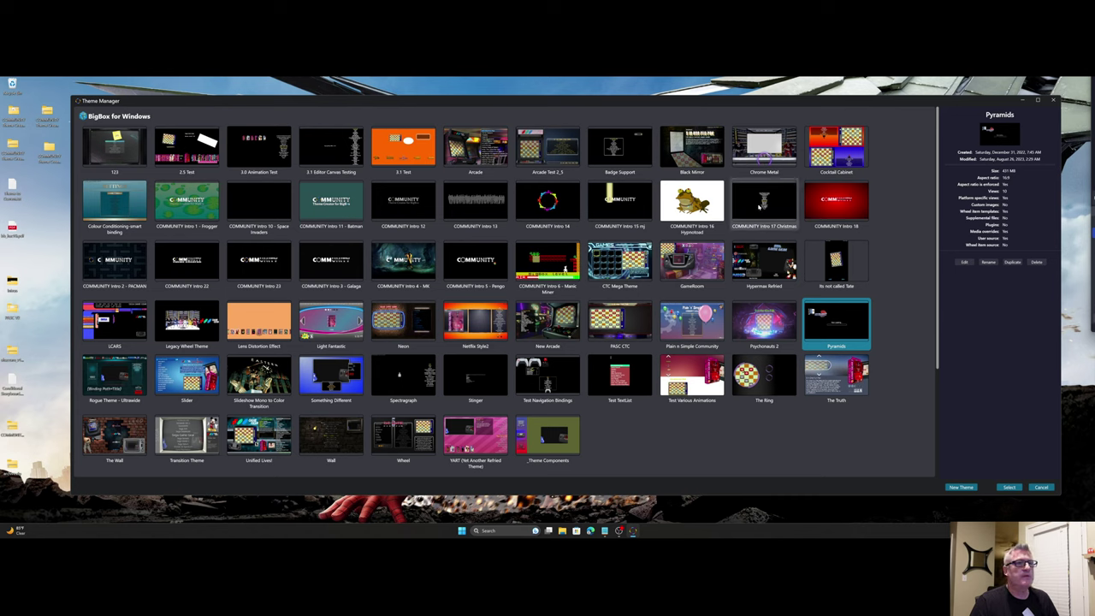
View details of COMMUNITY Intro 17 Christmas, Intro 18, Cocktail Cabinet, Hypermax Refried, PASC CTC, Psychonauts 2.
click(764, 203)
click(840, 202)
click(836, 147)
click(836, 203)
click(764, 261)
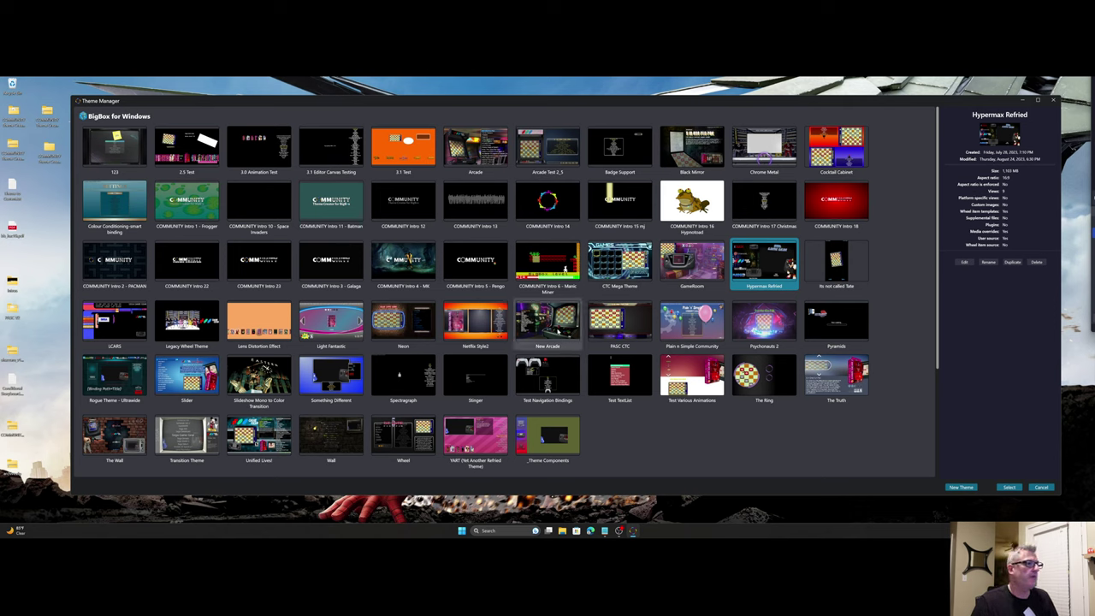
click(619, 322)
click(691, 321)
click(764, 321)
Browse Its not called Tate, Chrome Metal, Plain n Simple Community and Test Various Animations details.
click(764, 262)
click(836, 262)
click(764, 147)
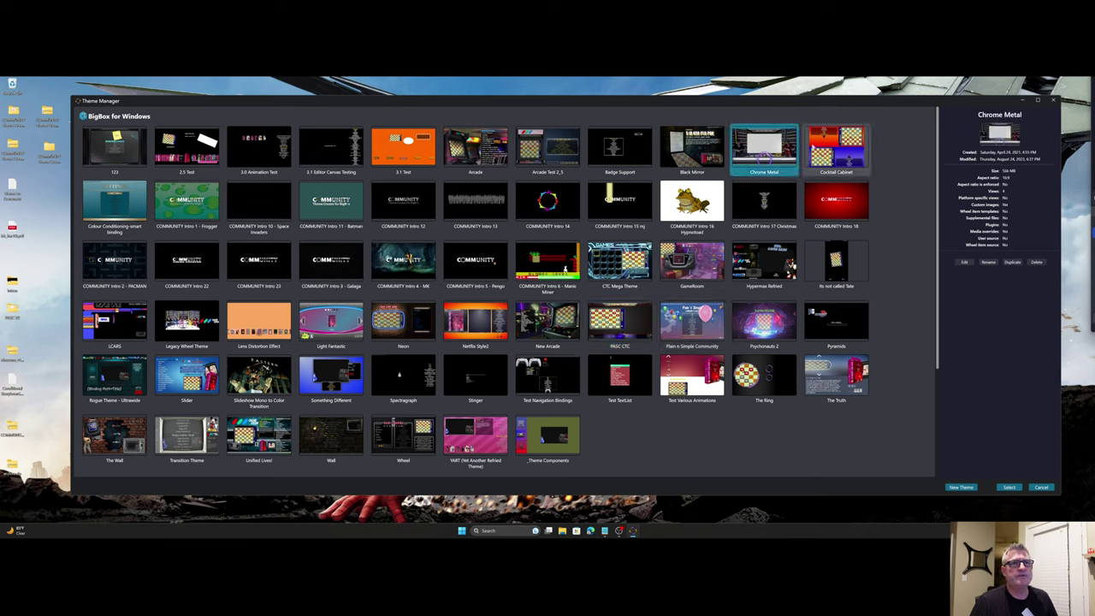
click(836, 147)
click(836, 202)
click(764, 202)
click(764, 262)
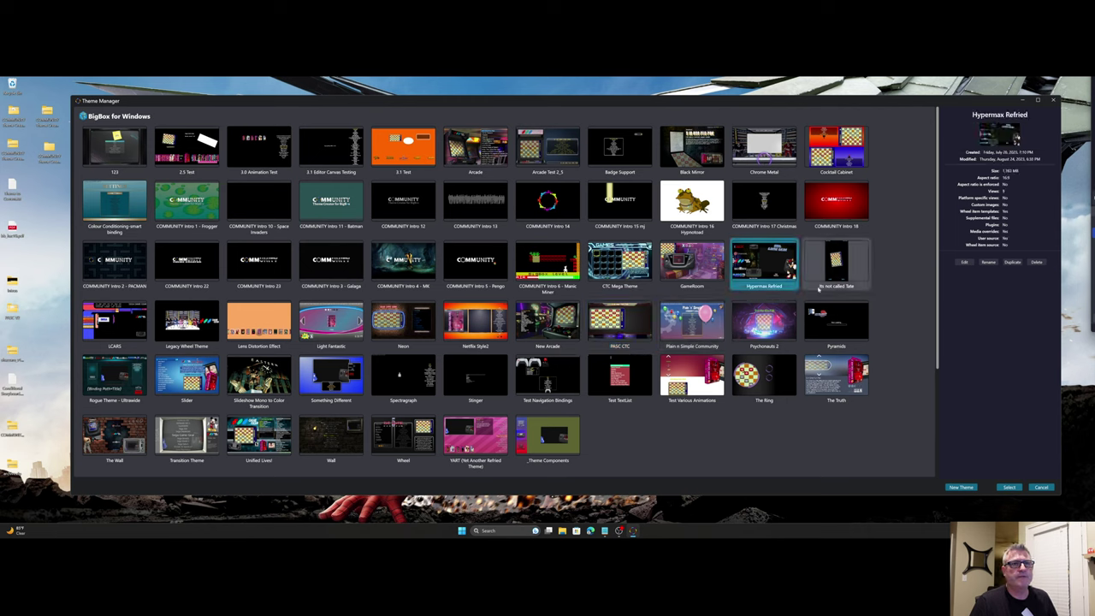
click(691, 325)
click(691, 366)
click(700, 332)
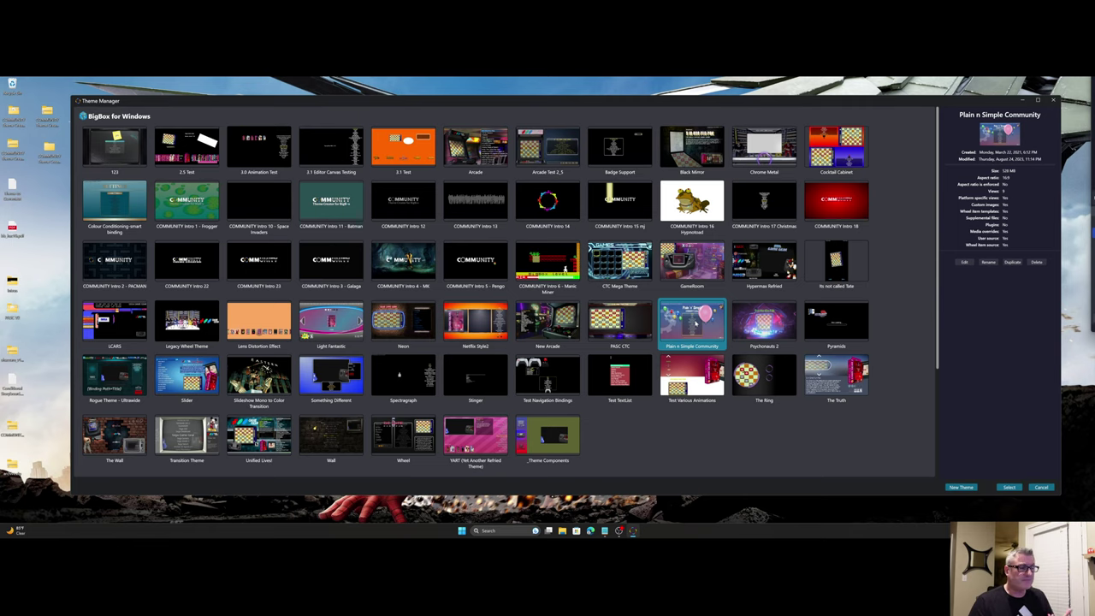
Cancel back to Pyramids, preview its shutdown and startup screens, then reopen Theme Manager.
click(1042, 487)
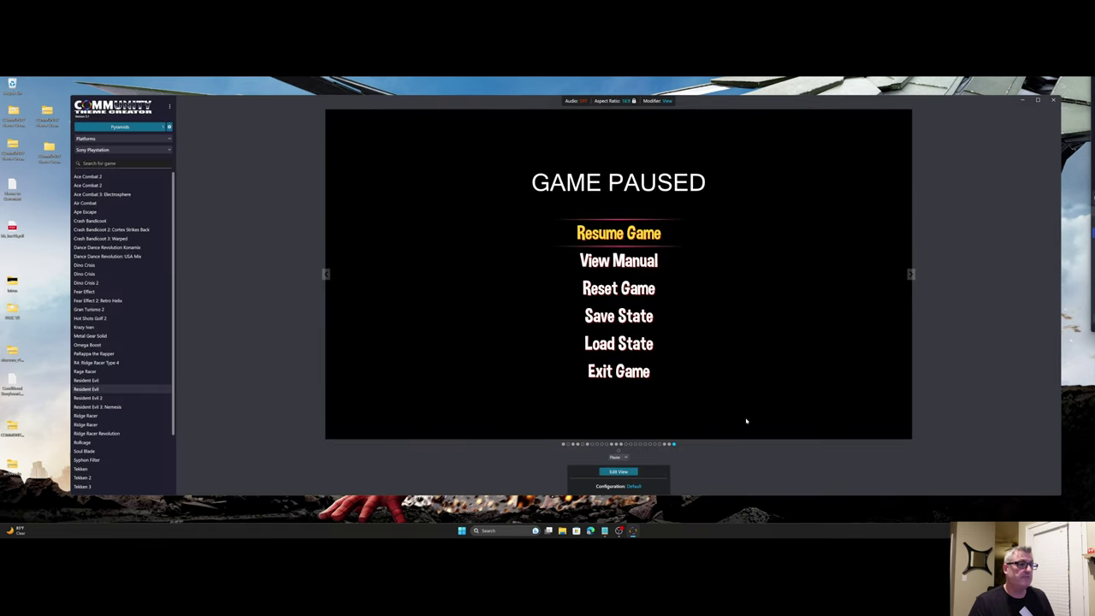
click(669, 444)
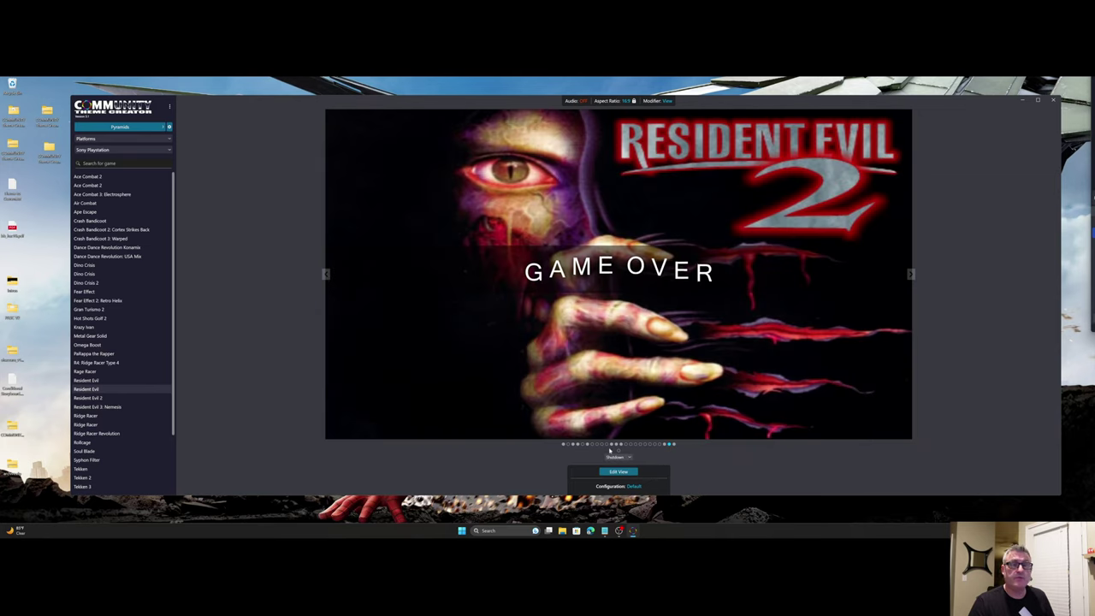
click(665, 444)
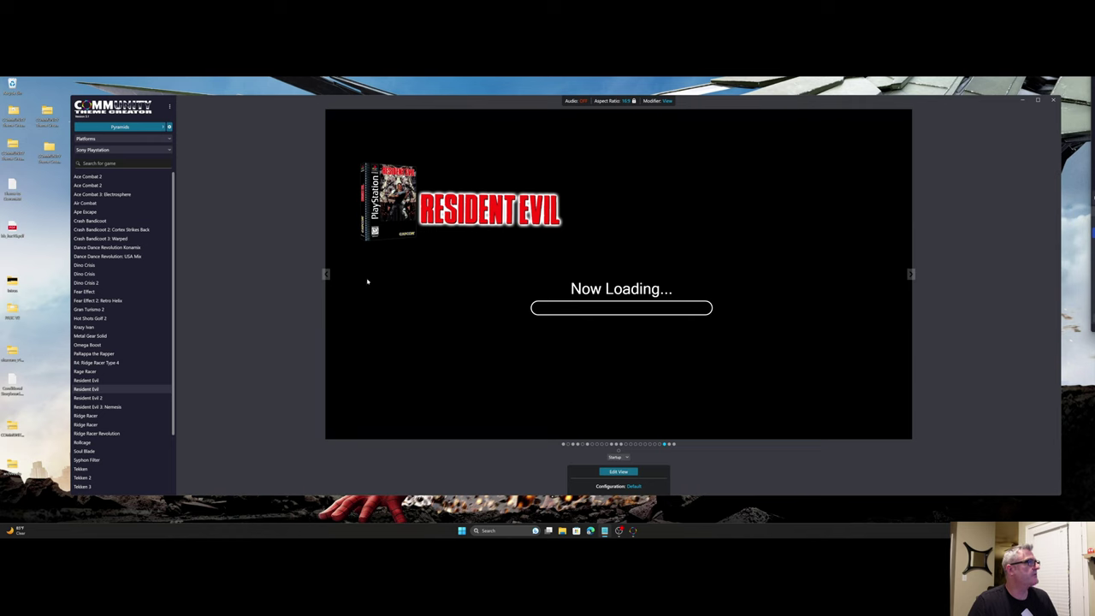
click(134, 128)
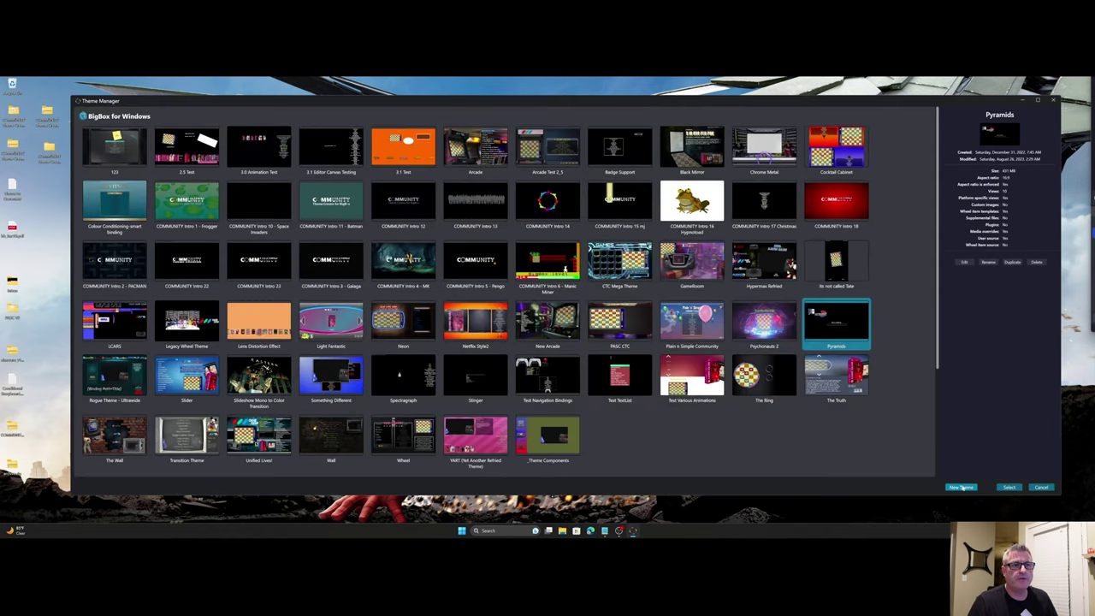
Begin deleting the Pyramids theme, move the confirmation box, then answer No to keep it.
click(1037, 262)
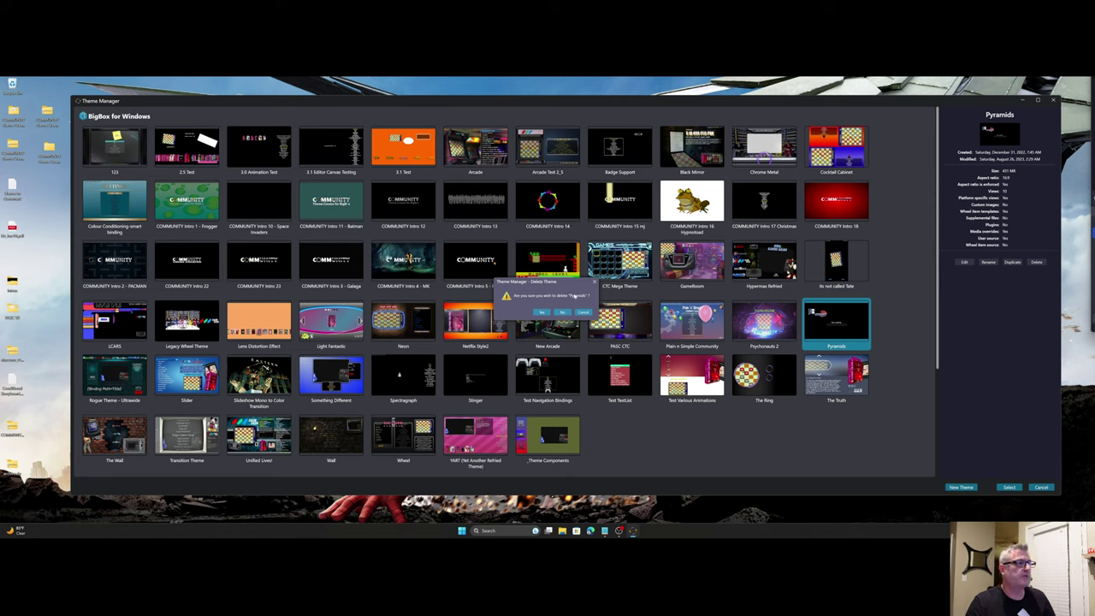
drag(542, 285, 545, 285)
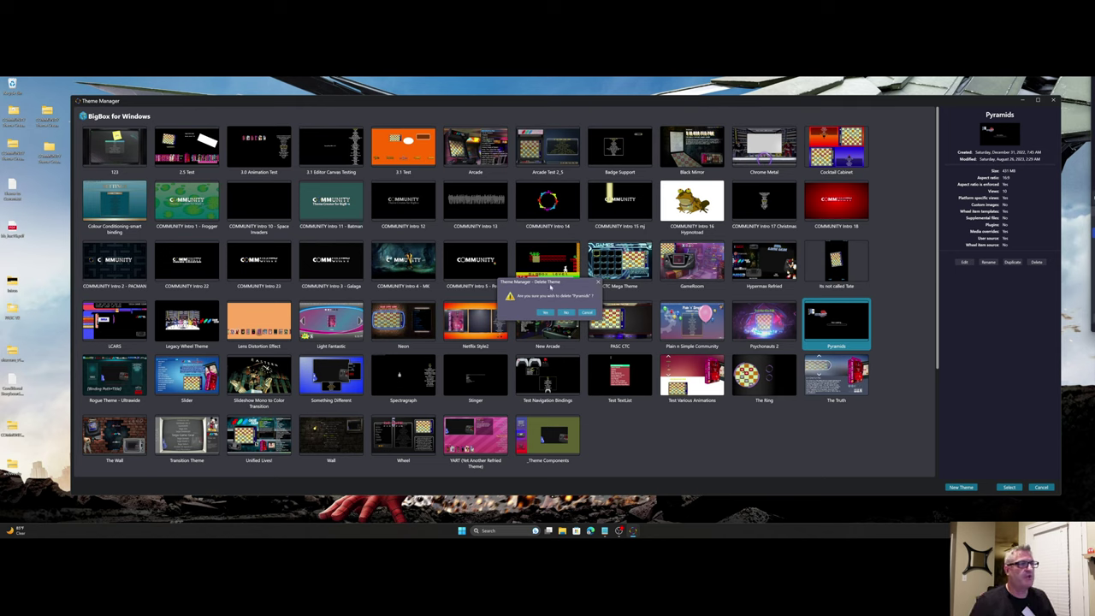
mouse_move(550, 286)
mouse_down()
mouse_move(1053, 327)
mouse_move(547, 306)
mouse_move(553, 295)
mouse_up()
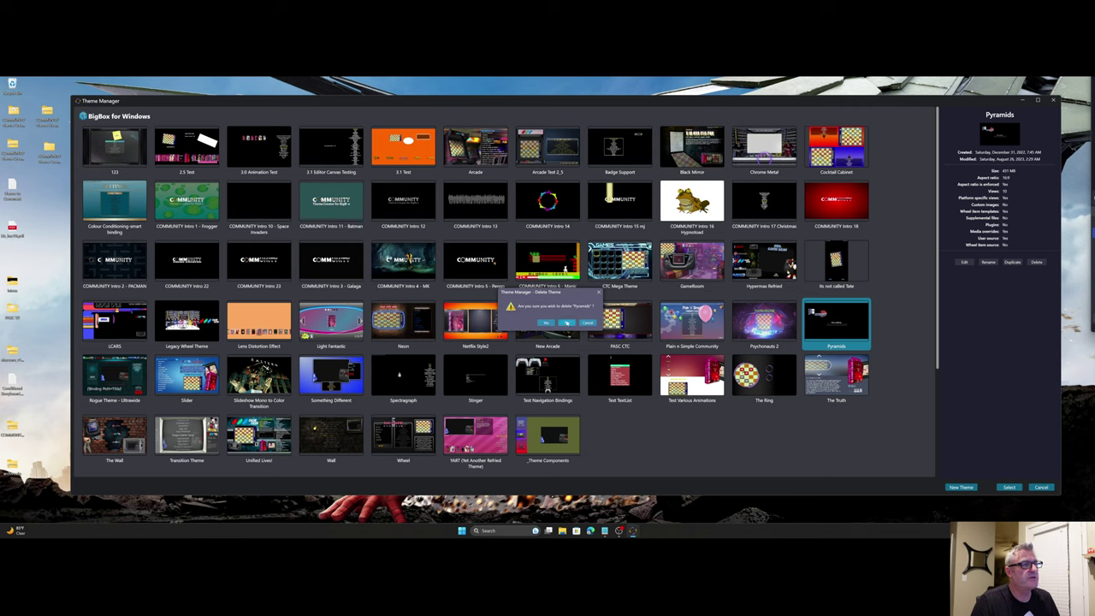
click(567, 323)
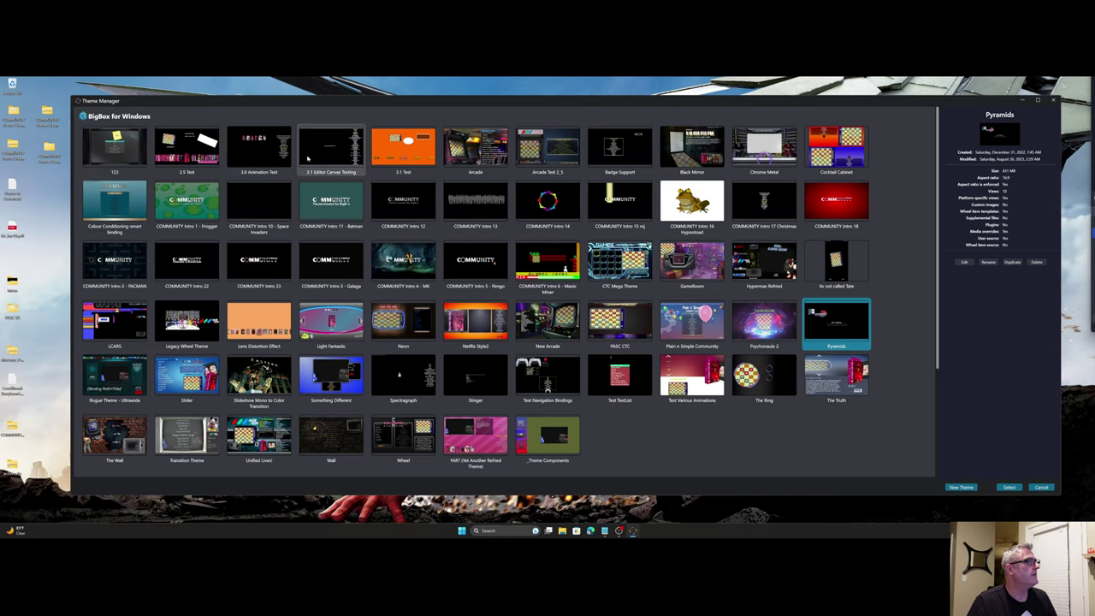
Load the 3.1 Test theme, switch to its game wheel preview, and bring up the platform list.
double_click(380, 159)
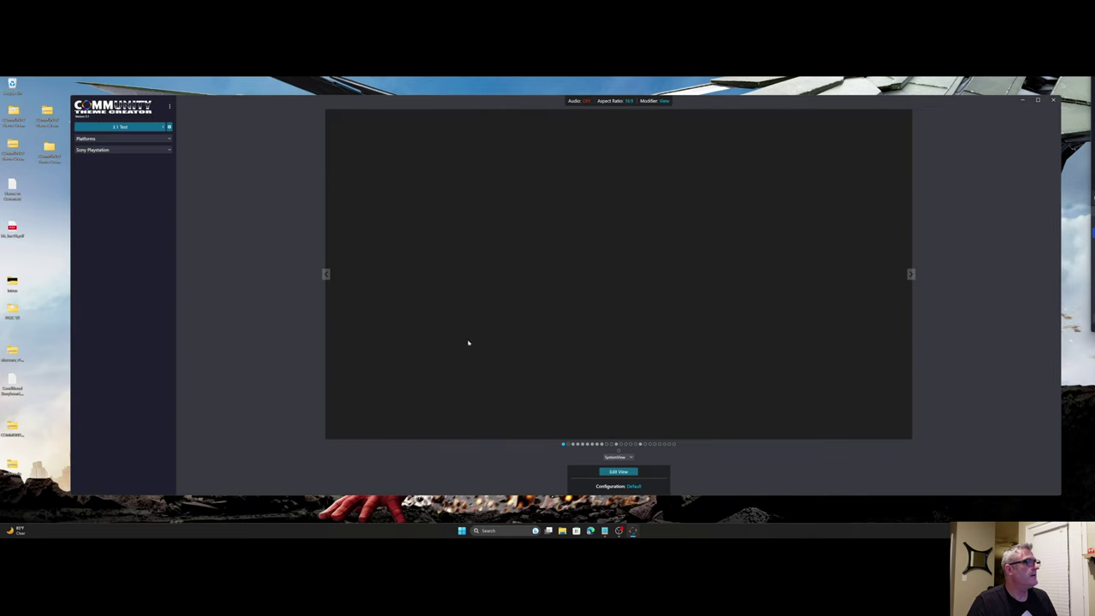
click(582, 444)
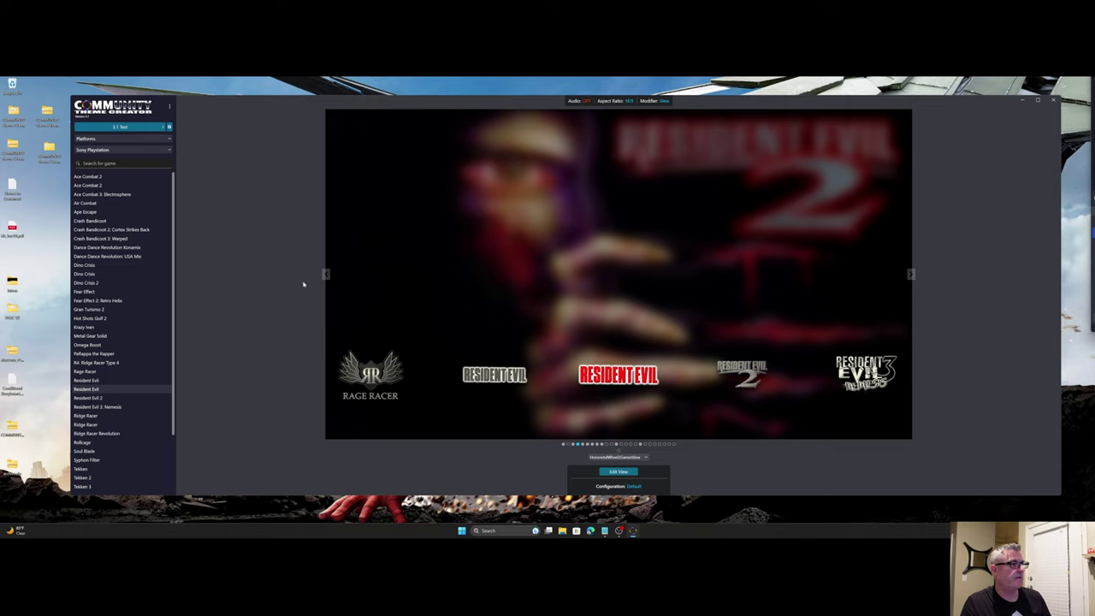
click(131, 151)
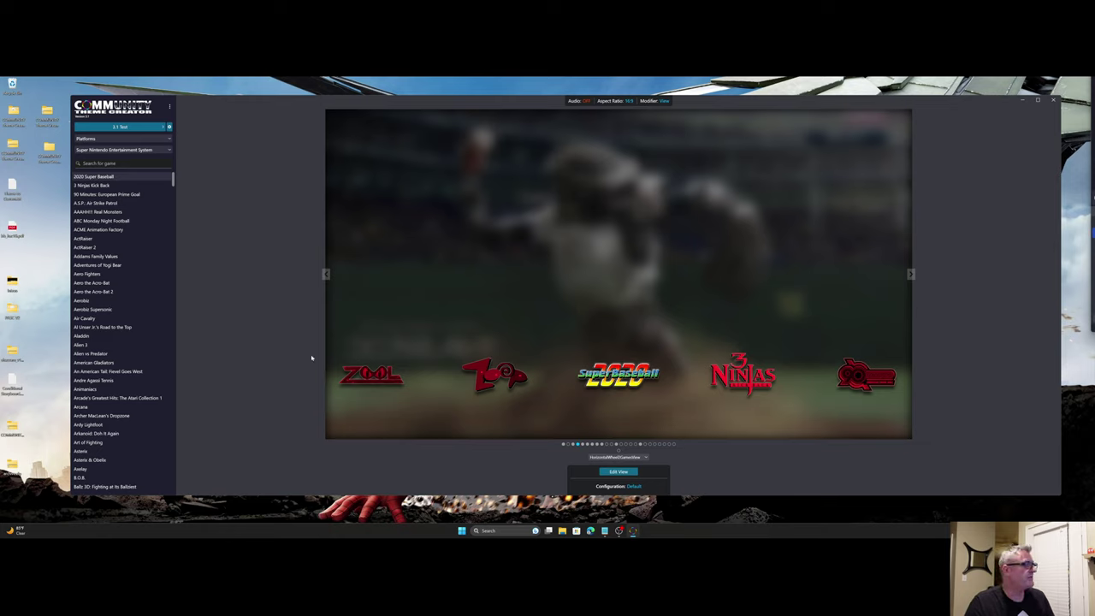
Preview Sony Playstation 2 games, centring Onimusha 2, Onimusha: Blade Warriors and Rez on the wheel.
click(121, 151)
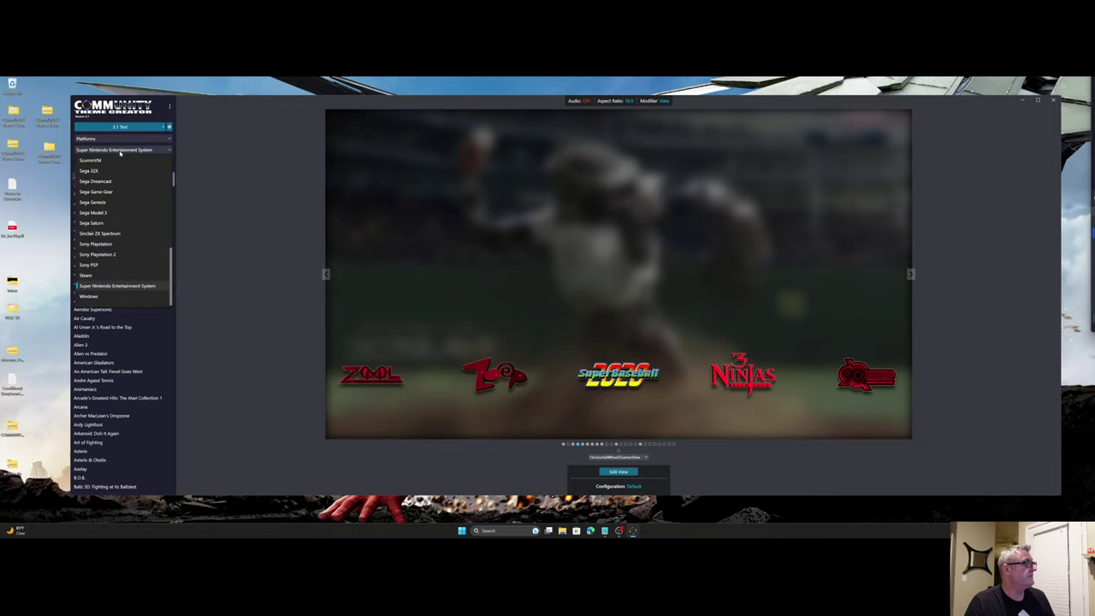
click(100, 255)
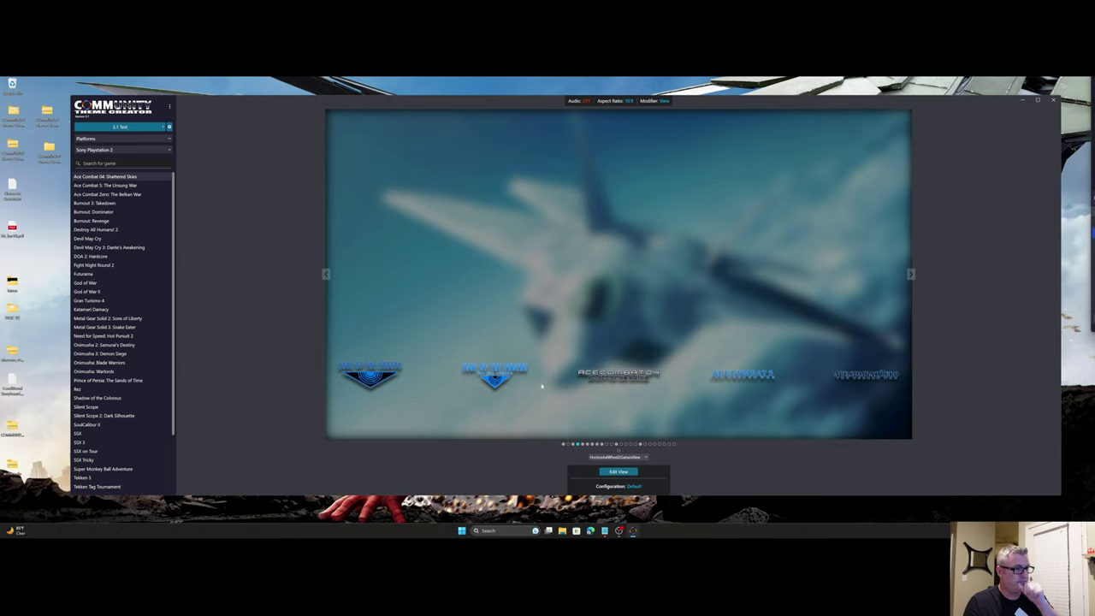
click(103, 345)
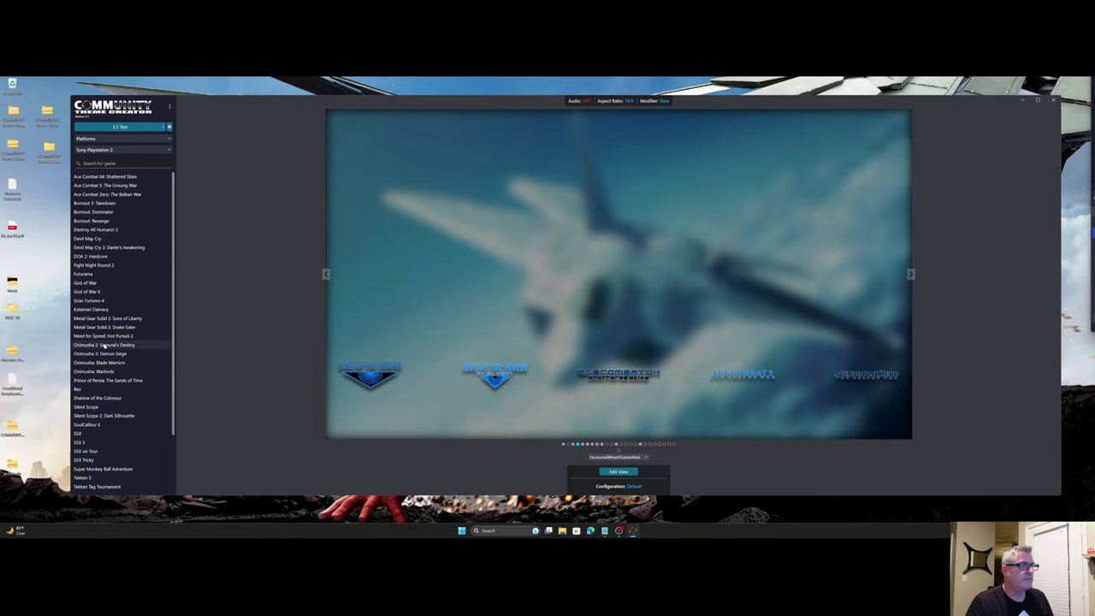
click(101, 362)
click(104, 389)
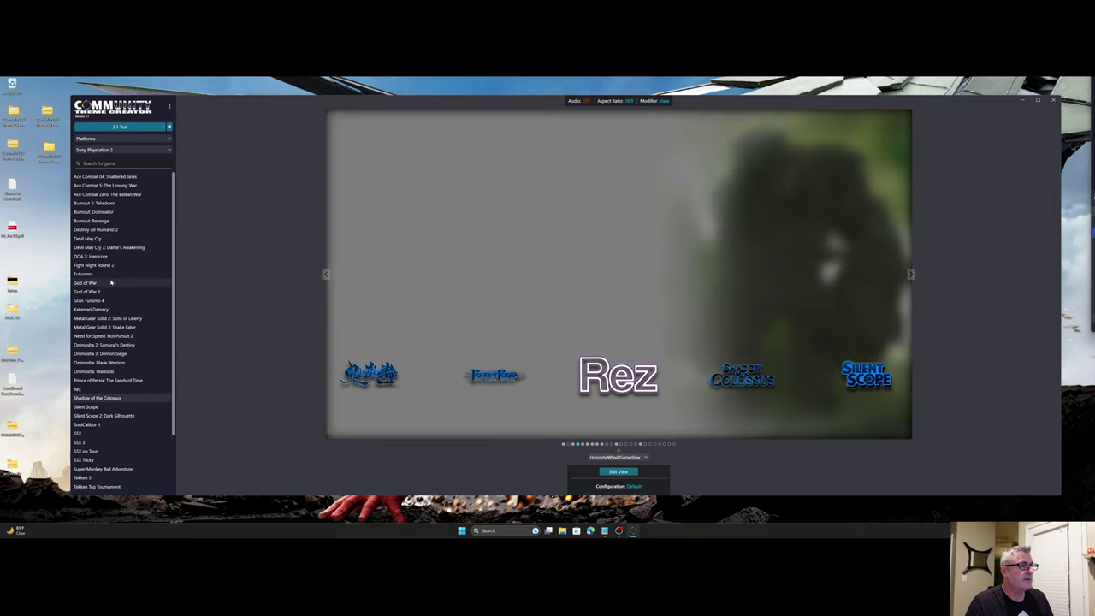
Switch the wheel preview back to Sony Playstation games, centred on Ace Combat 2.
click(117, 149)
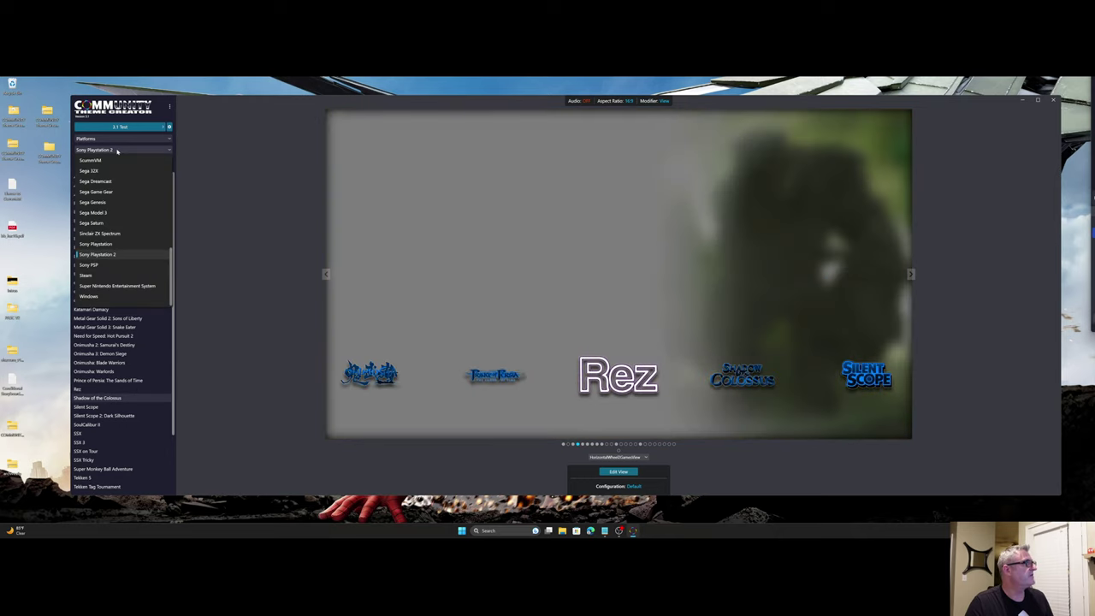
click(121, 243)
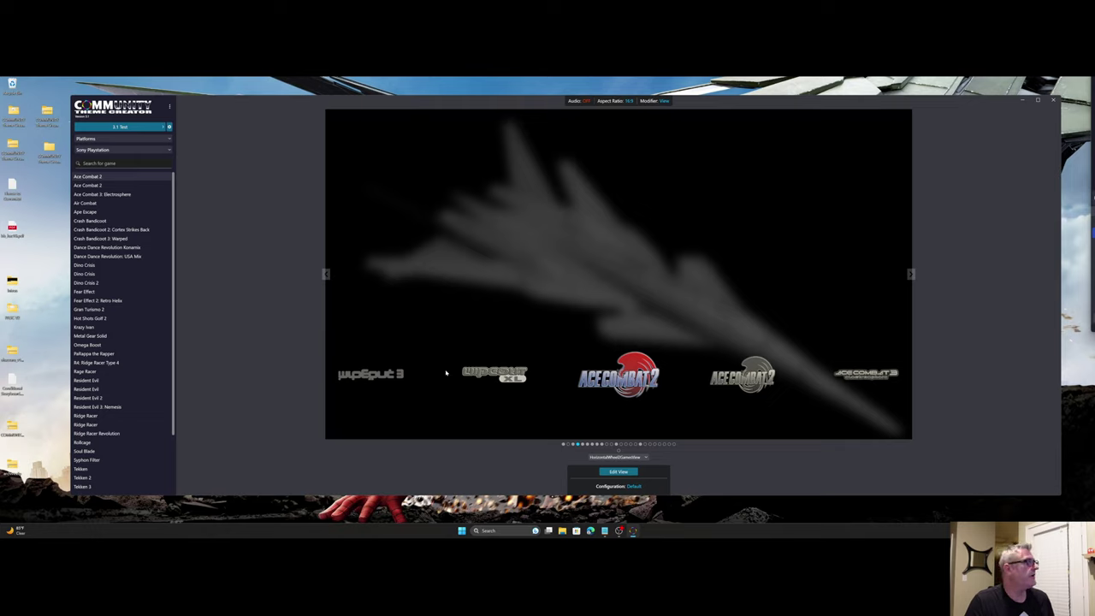
click(136, 139)
click(139, 142)
click(140, 151)
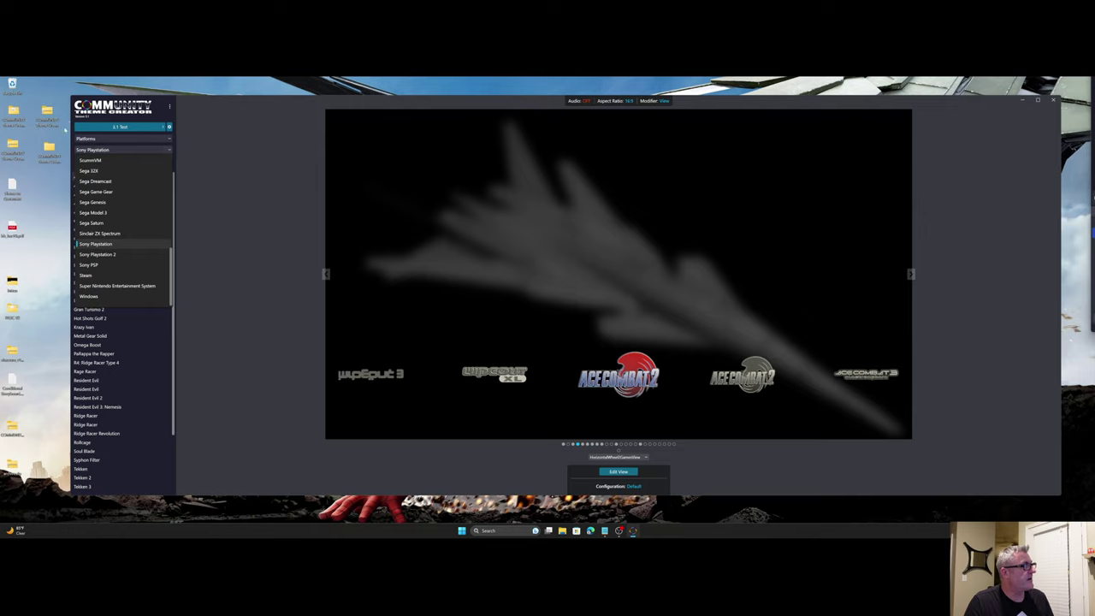
click(130, 152)
click(130, 152)
click(133, 141)
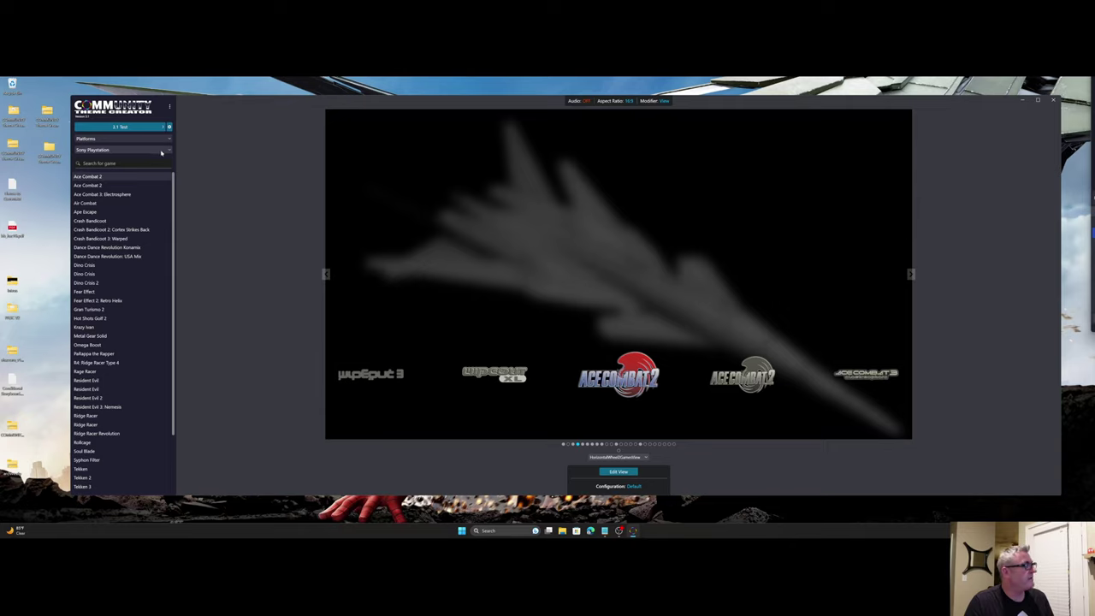
click(161, 152)
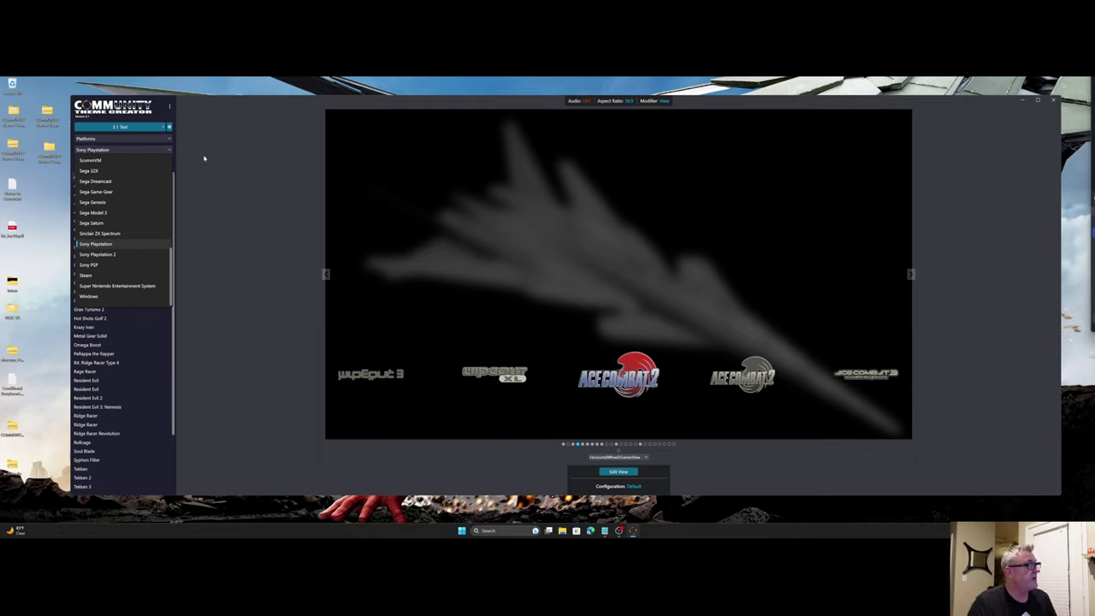
click(147, 152)
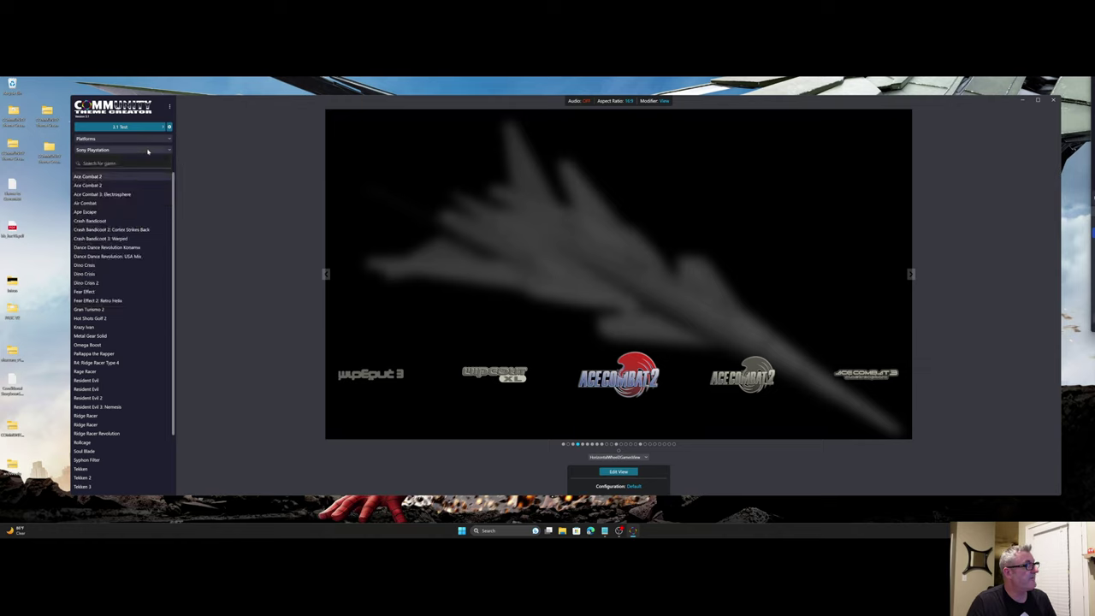
click(147, 152)
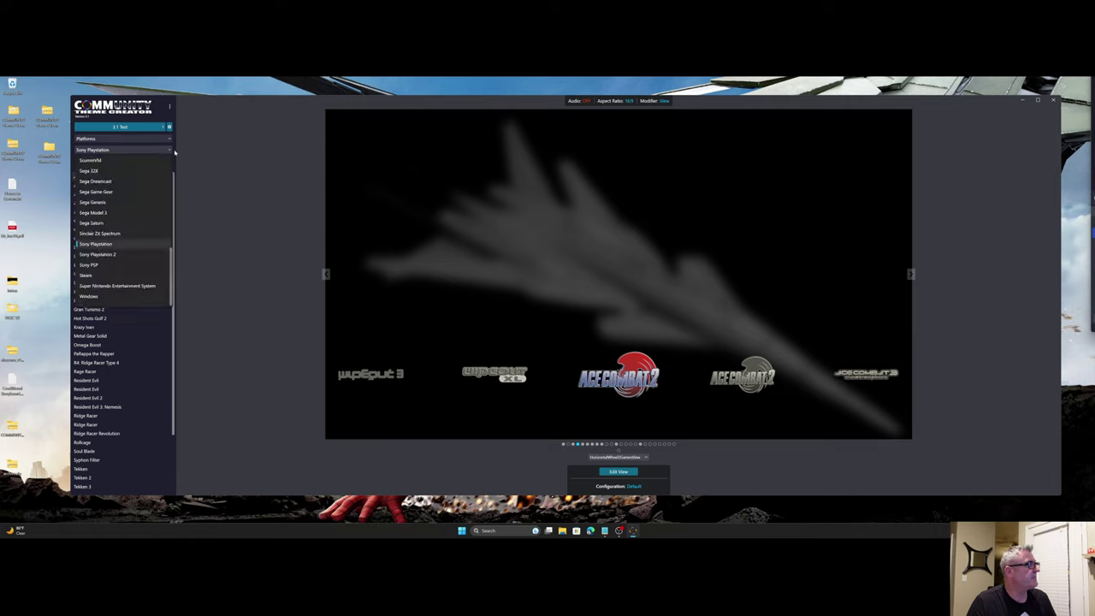
click(182, 164)
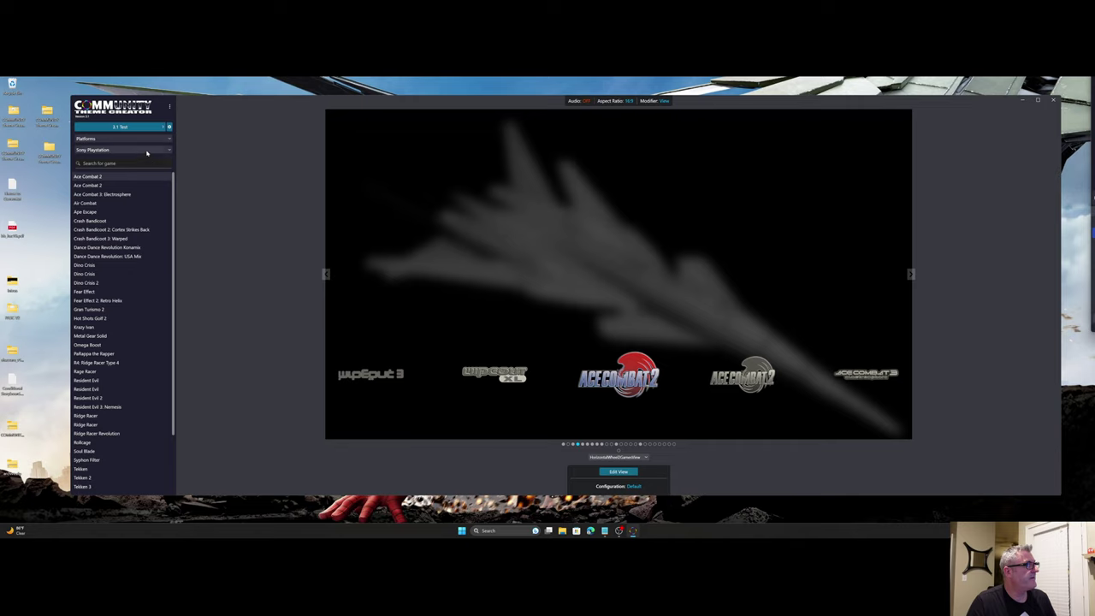
click(147, 151)
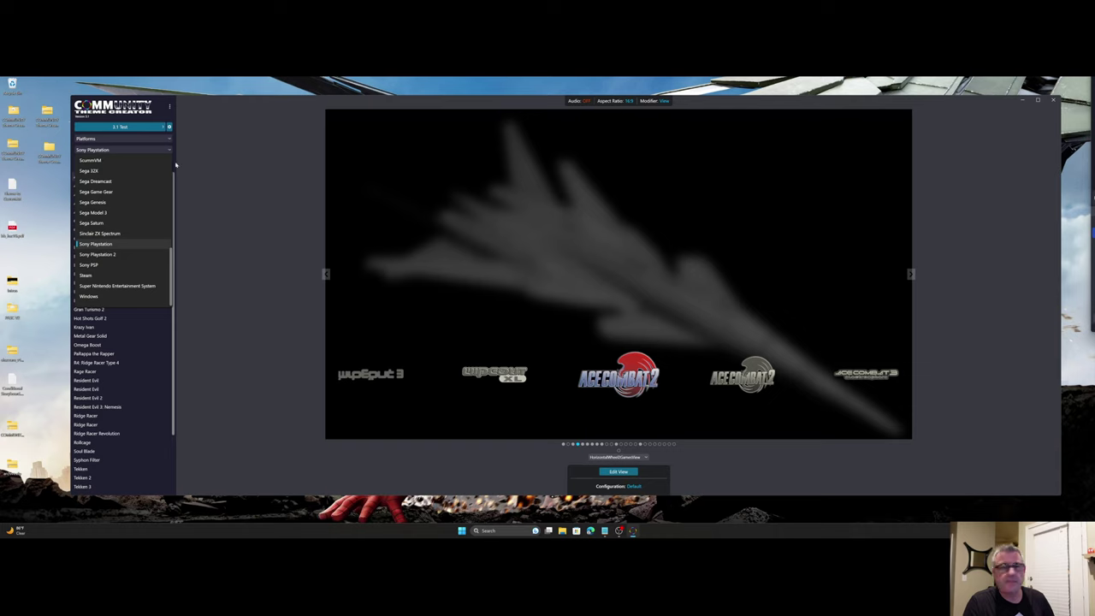
Cancel the Application Settings without saving, returning to the Sony Playstation wheel centred on Ace Combat 2.
click(168, 106)
click(168, 107)
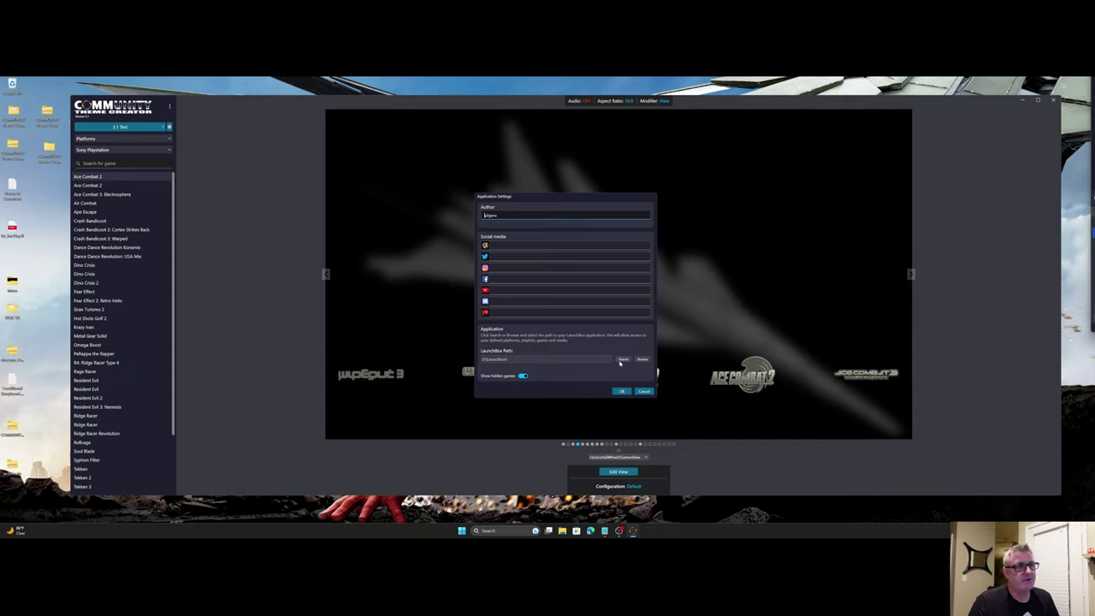
click(643, 391)
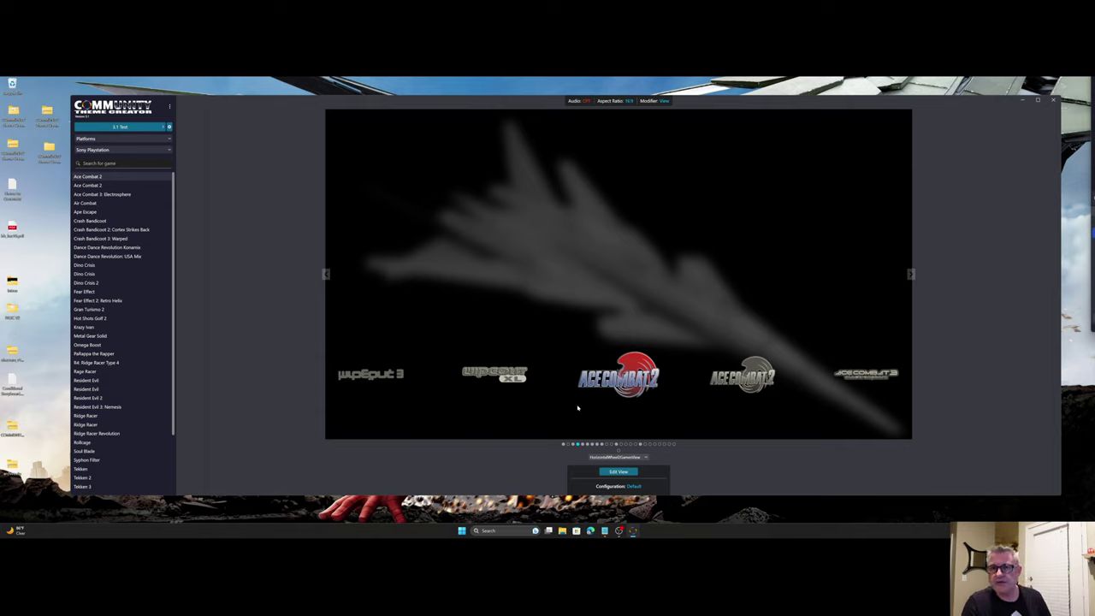